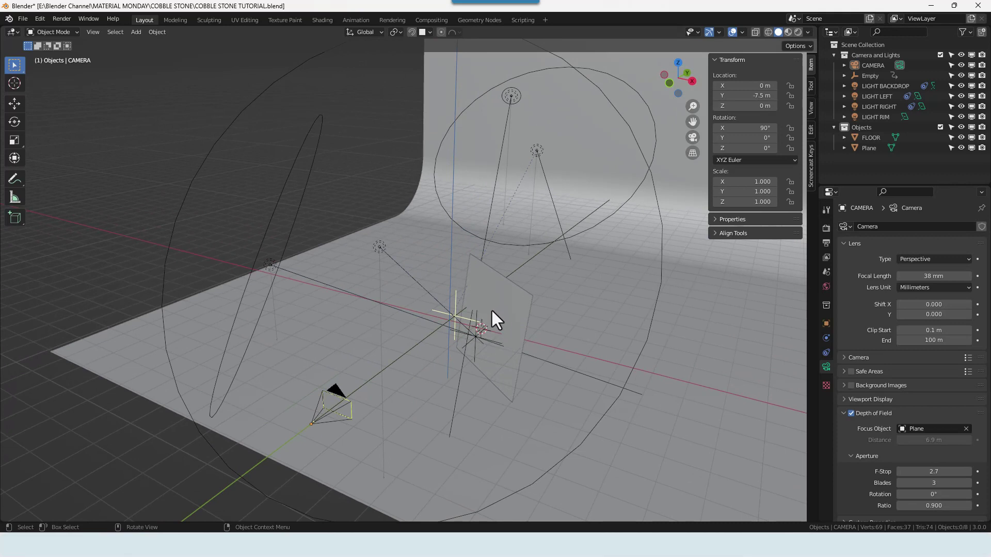
Switch to the Shading workspace, show the render properties, and select the upright Plane
{"action": "left_click", "coordinate": [325, 20]}
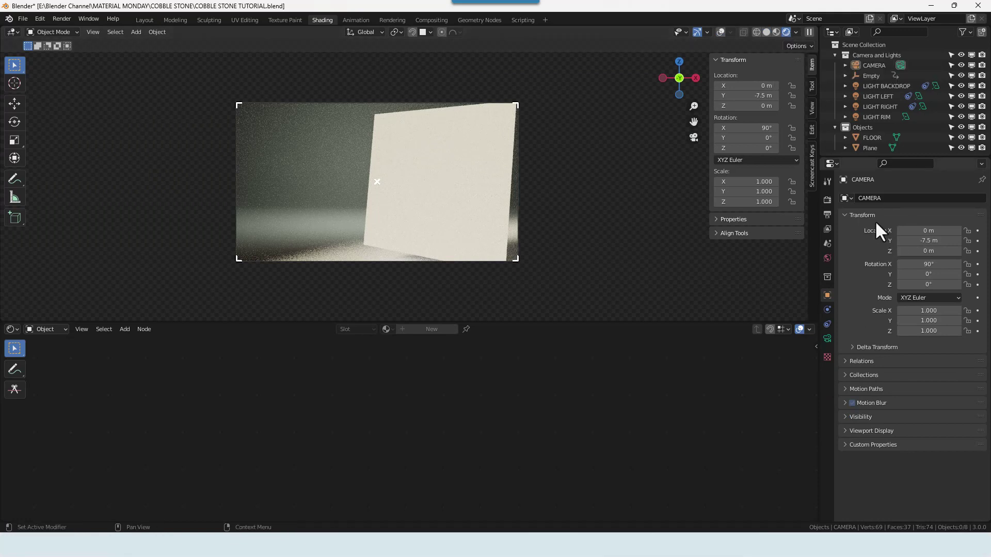
{"action": "left_click", "coordinate": [827, 199]}
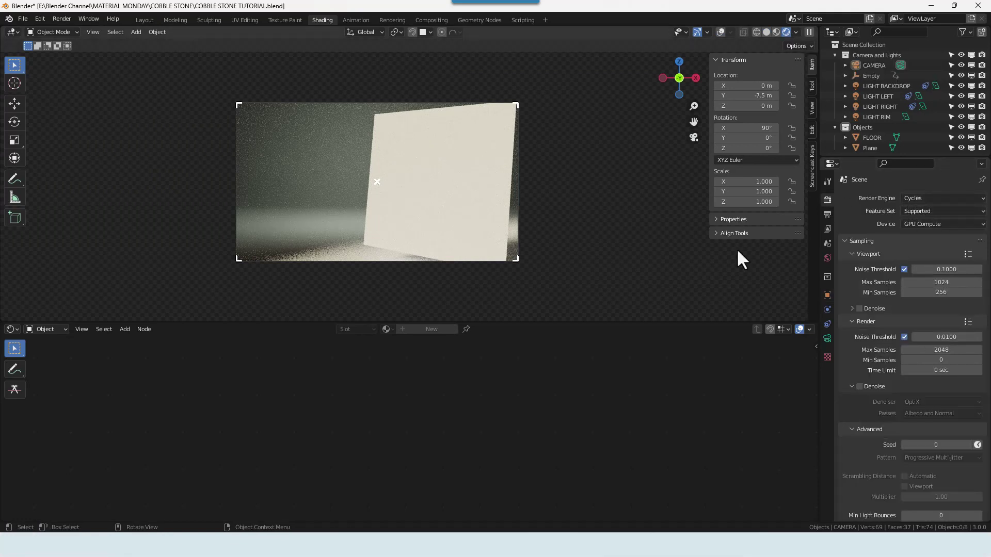
{"action": "left_click", "coordinate": [447, 150]}
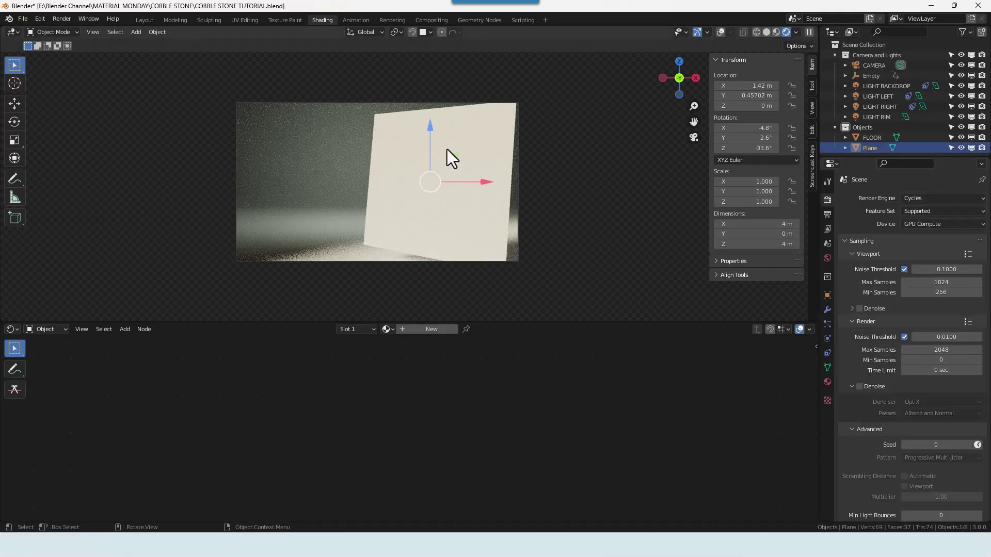
Enlarge the shader editor area and create a new material for the selected Plane
{"action": "scroll", "coordinate": [463, 290], "scroll_direction": "down", "scroll_amount": 1}
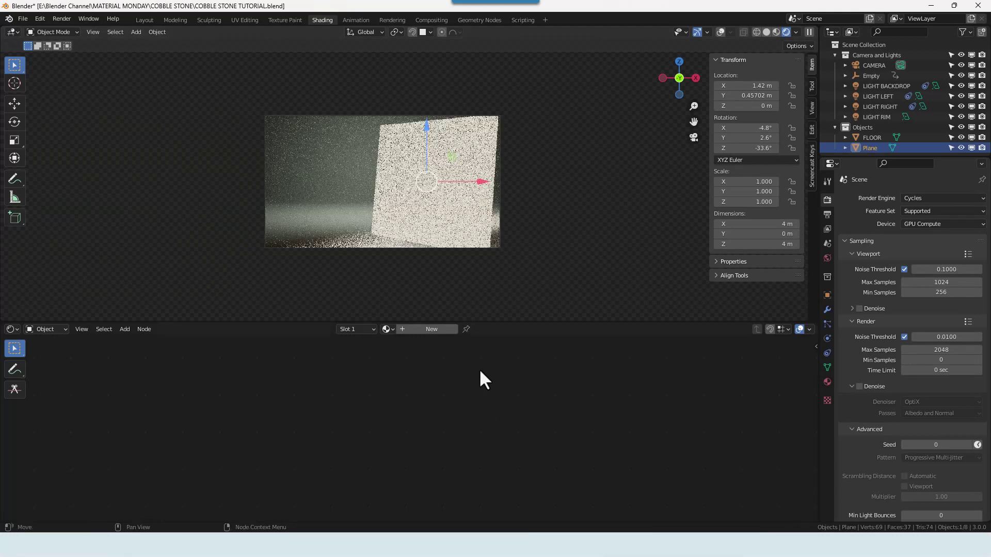
{"action": "left_click_drag", "start_coordinate": [480, 323], "coordinate": [480, 252]}
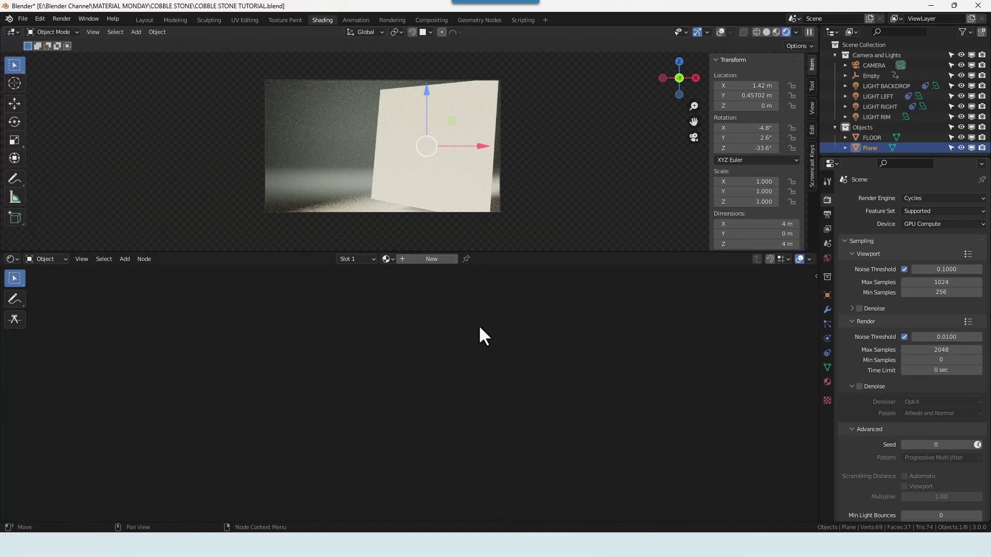
{"action": "left_click", "coordinate": [436, 261]}
{"action": "middle_click_drag", "start_coordinate": [484, 337], "coordinate": [692, 384]}
{"action": "scroll", "coordinate": [513, 379], "scroll_direction": "up", "scroll_amount": 2}
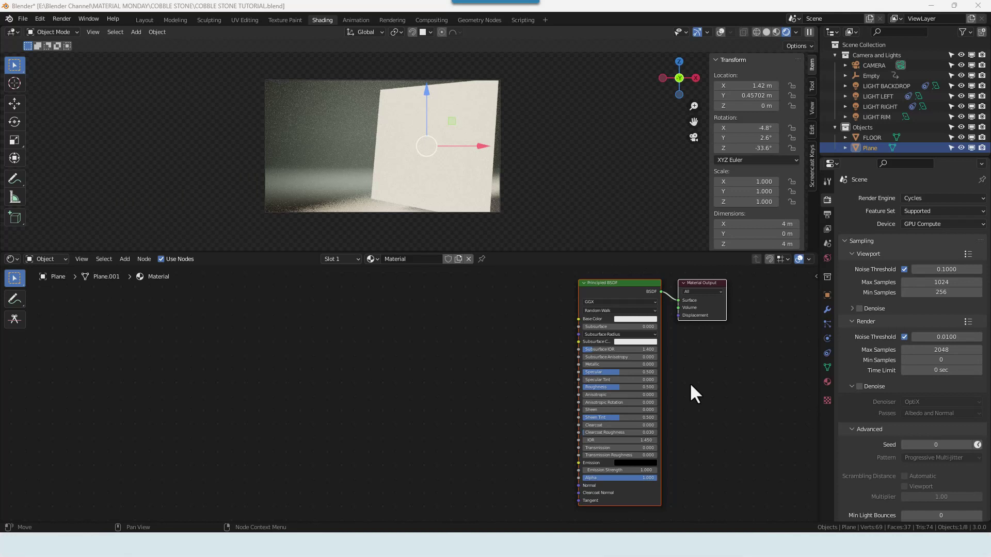
{"action": "scroll", "coordinate": [690, 383], "scroll_direction": "down", "scroll_amount": 2}
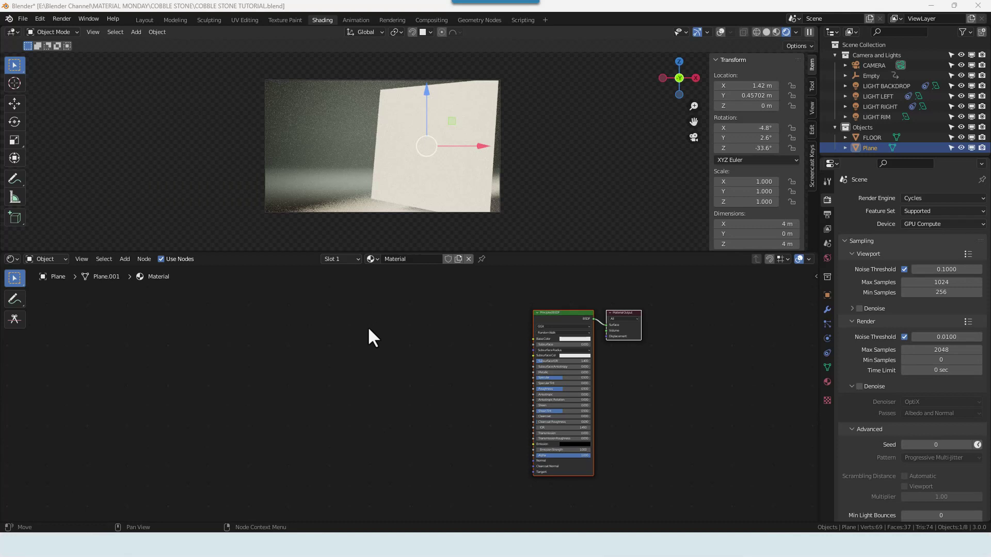
Add a Voronoi Texture node well before the Principled BSDF and place a duplicate directly below it
{"action": "key", "text": "shift+a"}
{"action": "left_click", "coordinate": [385, 354]}
{"action": "type", "text": "vOR"}
{"action": "key", "text": "Return"}
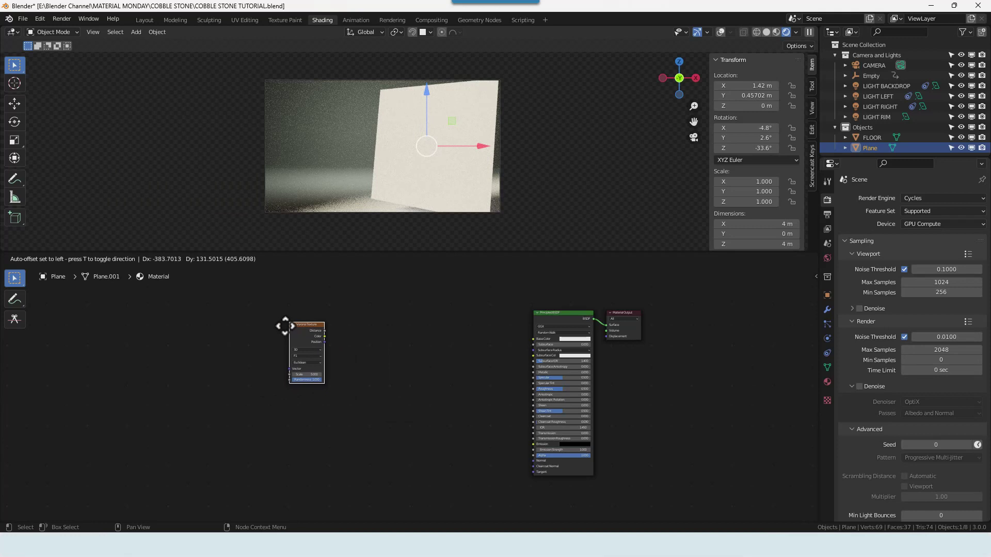
{"action": "left_click", "coordinate": [288, 326]}
{"action": "key", "text": "shift+d"}
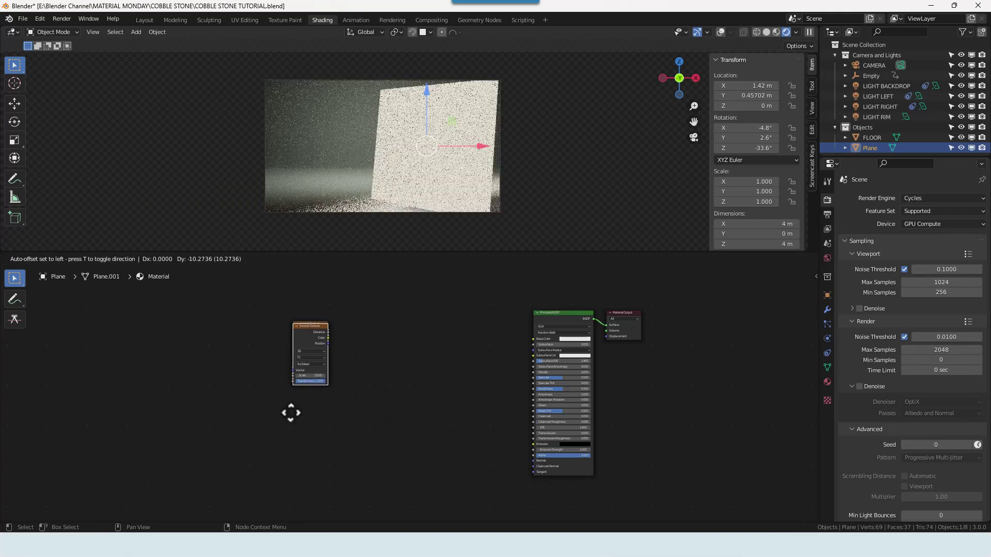
{"action": "left_click", "coordinate": [291, 476]}
Add a Math node directly after the upper Voronoi Texture node
{"action": "key", "text": "shift+a"}
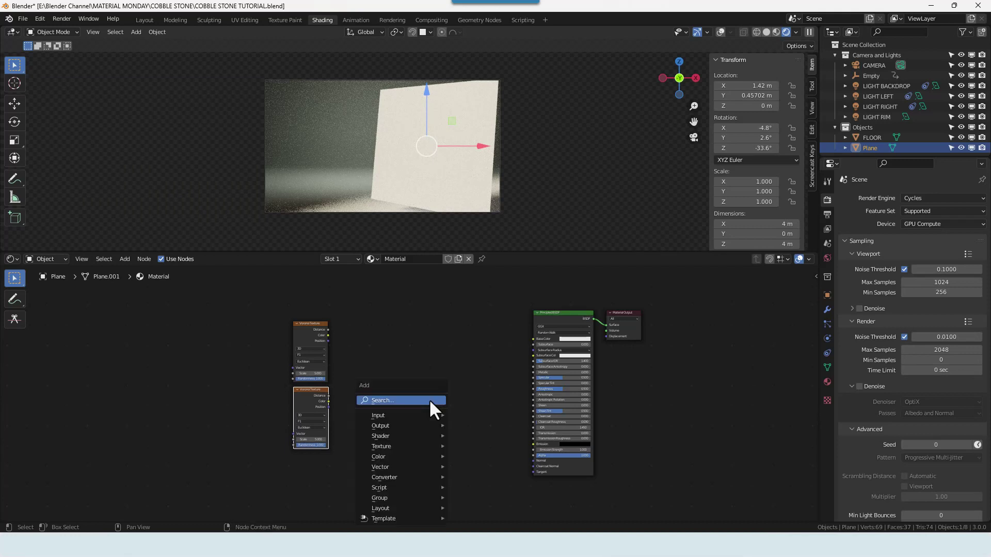
{"action": "left_click", "coordinate": [429, 400]}
{"action": "type", "text": "add"}
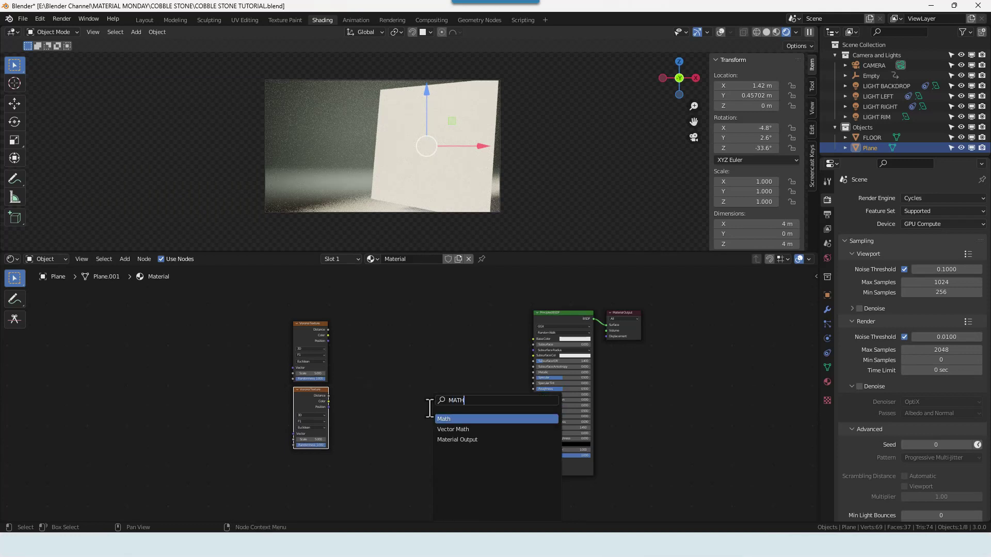
{"action": "left_click", "coordinate": [448, 419]}
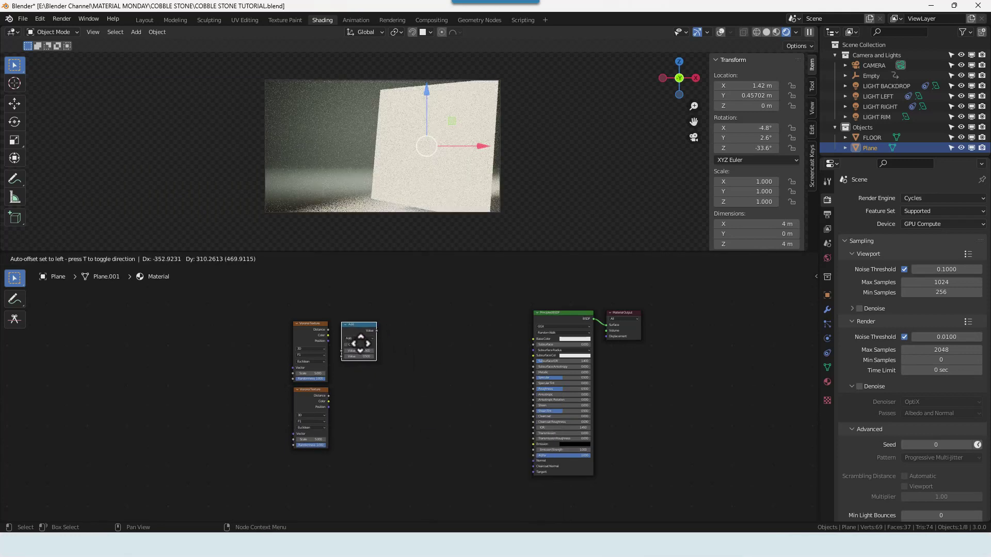
{"action": "left_click", "coordinate": [360, 341]}
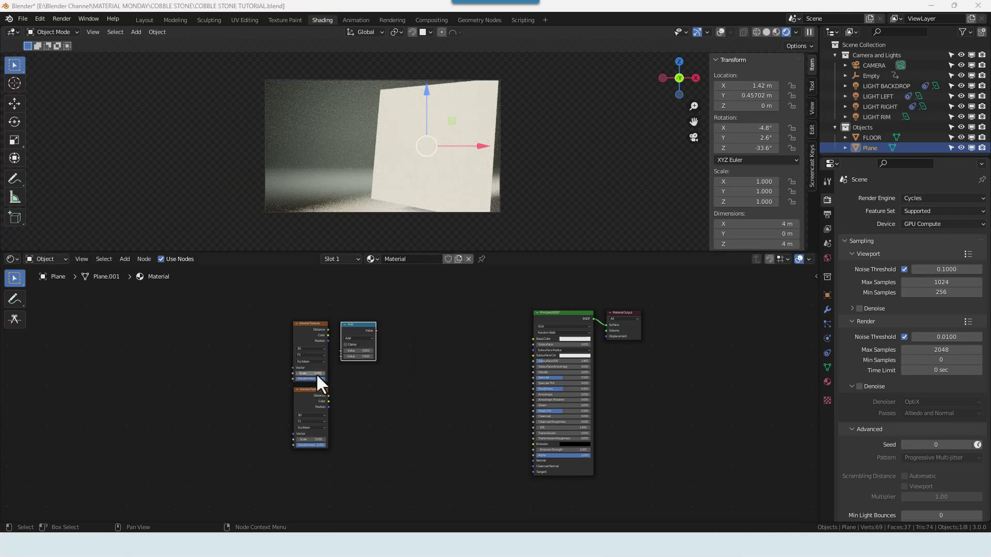
Add a Texture Coordinate node without a Mapping node and link its UV output to both Voronoi Texture Vector inputs
{"action": "left_click", "coordinate": [272, 340]}
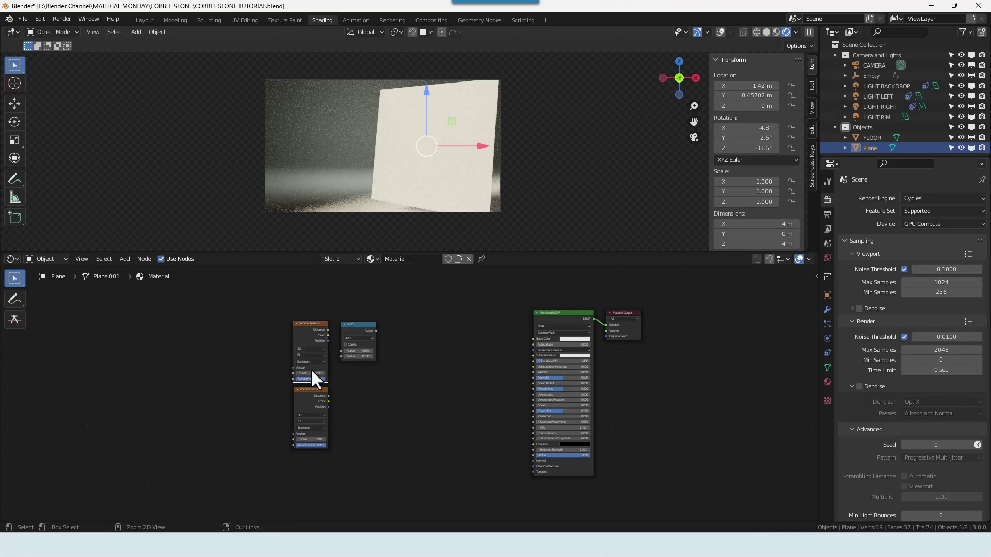
{"action": "key", "text": "ctrl+t"}
{"action": "left_click", "coordinate": [252, 362]}
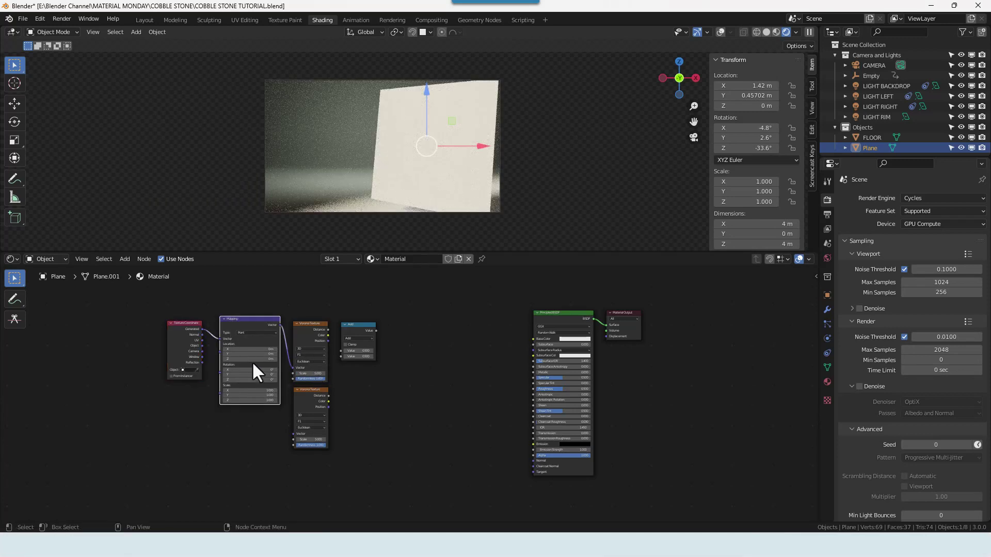
{"action": "key", "text": "Delete"}
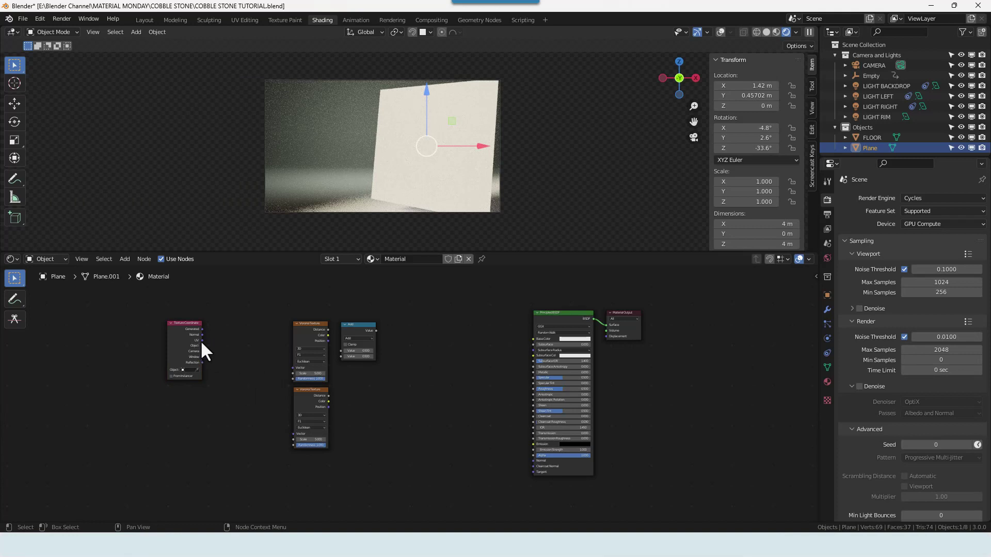
{"action": "left_click_drag", "start_coordinate": [202, 341], "coordinate": [293, 367]}
{"action": "left_click_drag", "start_coordinate": [202, 341], "coordinate": [195, 392]}
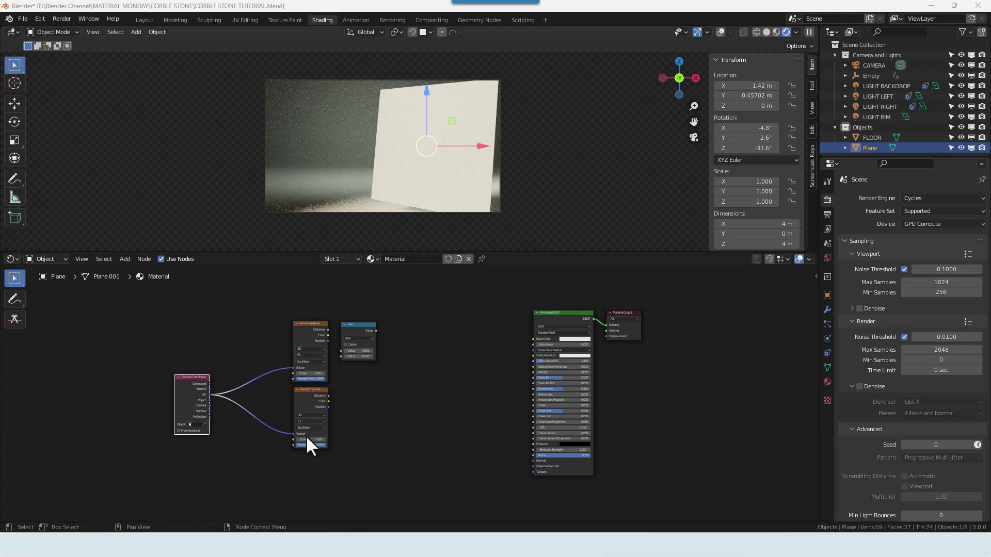
Add a Value node below the Texture Coordinate node and link it to the Scale input of both Voronoi Texture nodes
{"action": "middle_click_drag", "start_coordinate": [221, 463], "coordinate": [270, 421]}
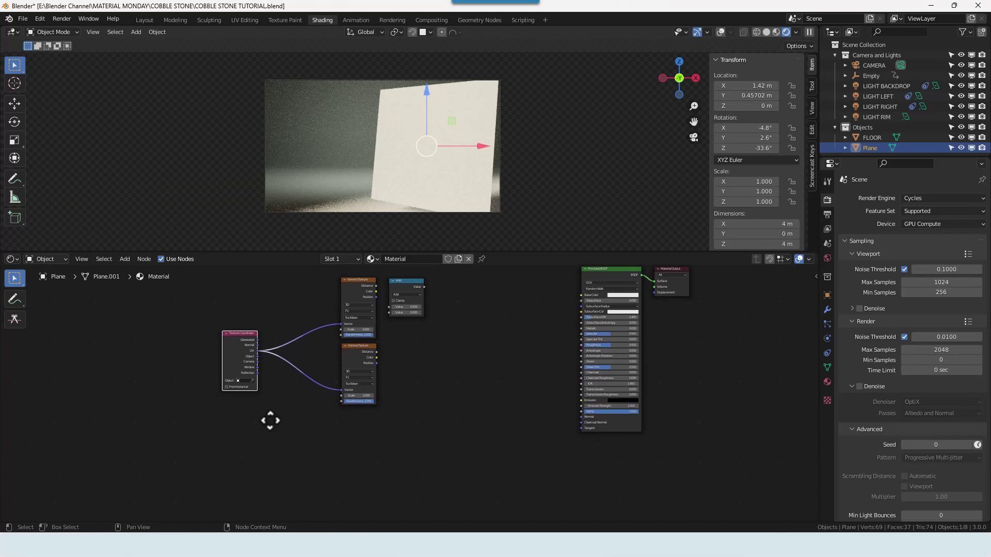
{"action": "left_click", "coordinate": [271, 417]}
{"action": "key", "text": "shift+a"}
{"action": "left_click", "coordinate": [255, 402]}
{"action": "type", "text": "VALU"}
{"action": "left_click", "coordinate": [278, 423]}
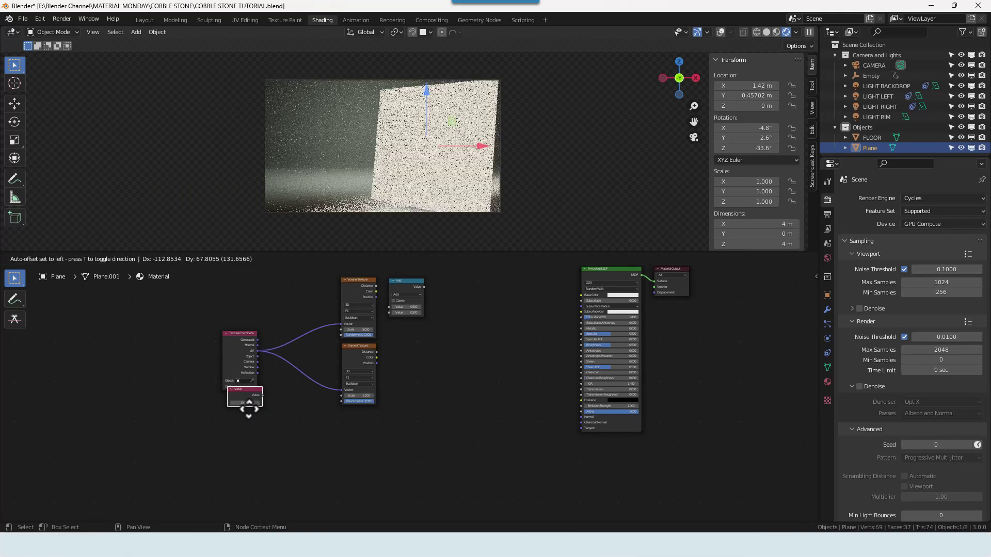
{"action": "left_click", "coordinate": [244, 416]}
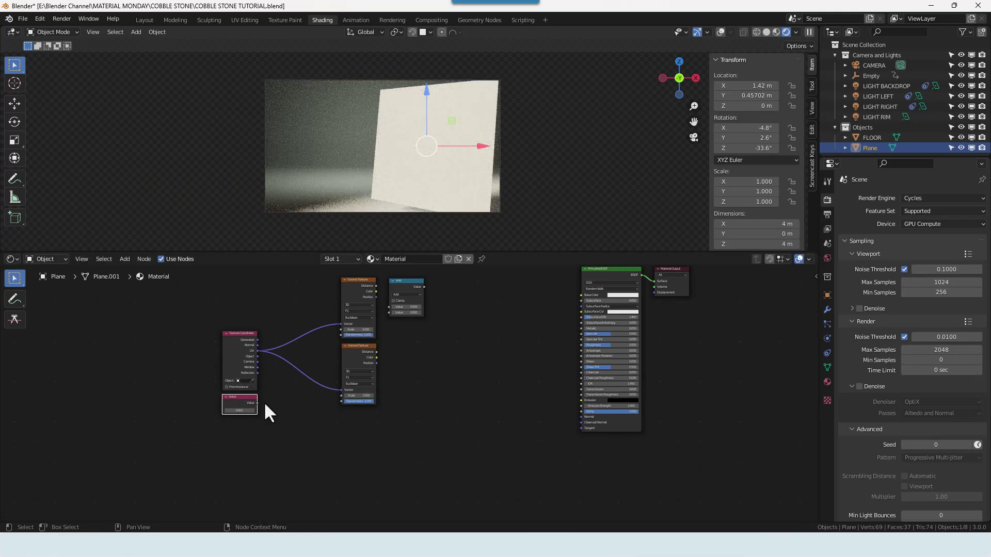
{"action": "left_click_drag", "start_coordinate": [257, 402], "coordinate": [341, 330]}
{"action": "left_click_drag", "start_coordinate": [257, 403], "coordinate": [340, 395]}
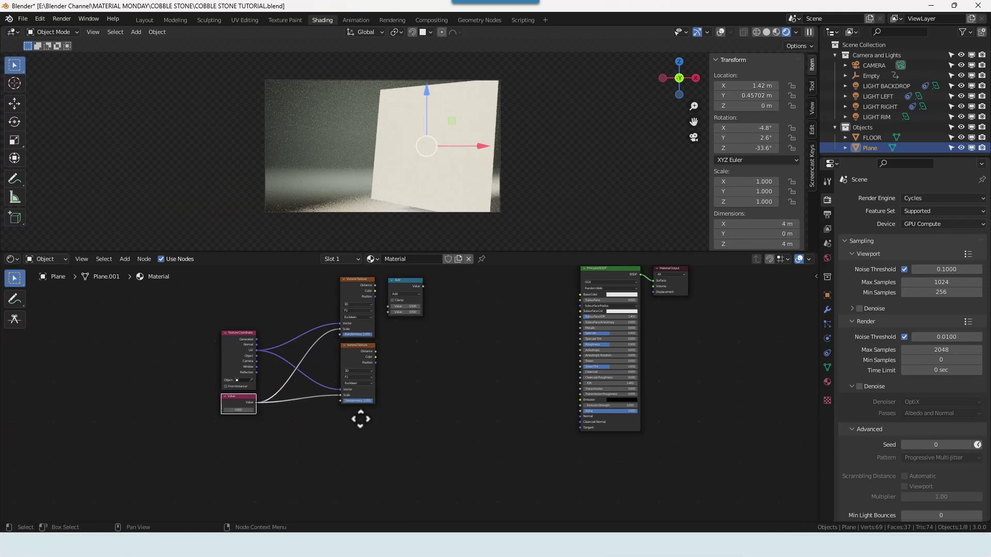
Link the upper Voronoi Texture's Distance to the Math node's first value and the lower one's Distance to its second value
{"action": "middle_click_drag", "start_coordinate": [361, 416], "coordinate": [319, 453]}
{"action": "left_click_drag", "start_coordinate": [354, 320], "coordinate": [351, 320]}
{"action": "middle_click_drag", "start_coordinate": [386, 330], "coordinate": [388, 334]}
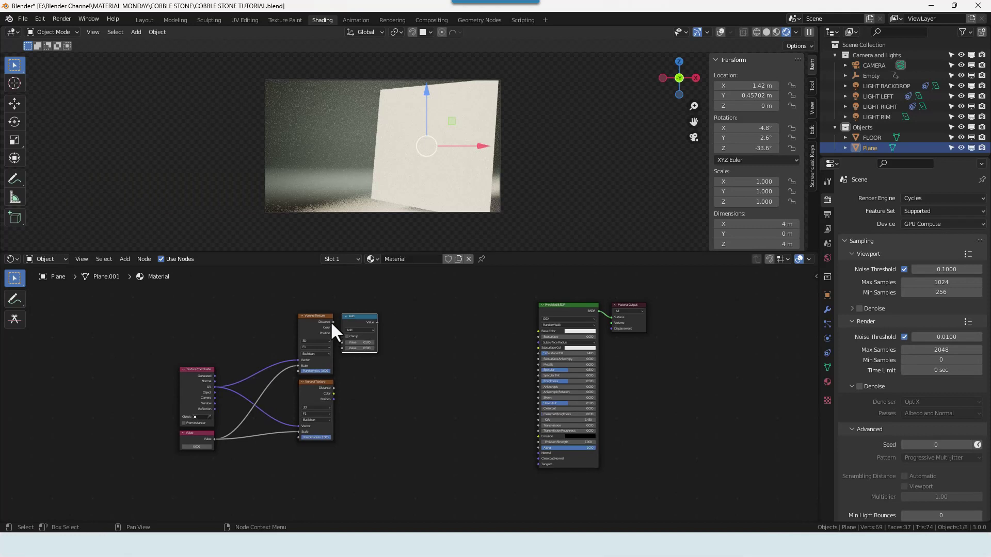
{"action": "scroll", "coordinate": [332, 320], "scroll_direction": "up", "scroll_amount": 2}
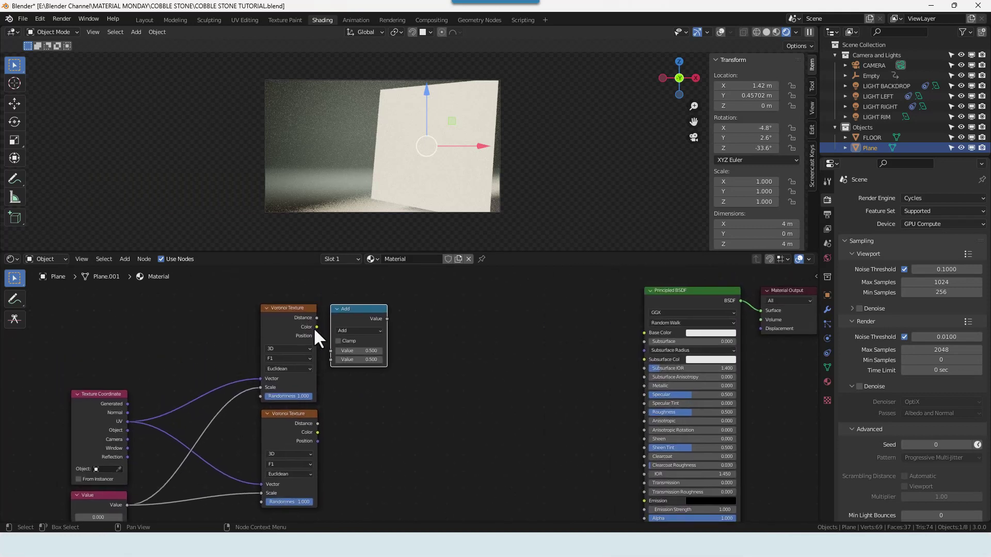
{"action": "left_click_drag", "start_coordinate": [317, 318], "coordinate": [333, 350]}
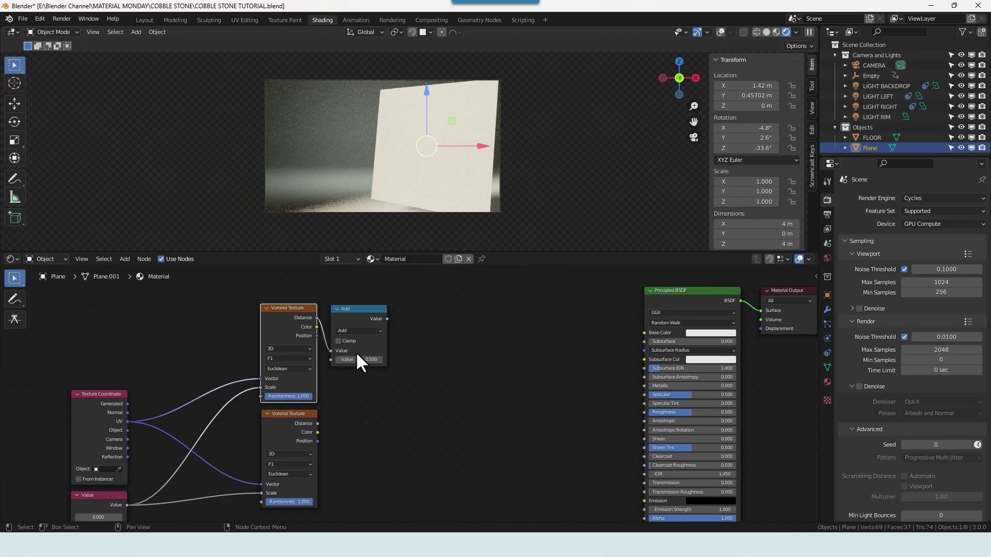
{"action": "left_click_drag", "start_coordinate": [316, 423], "coordinate": [330, 360]}
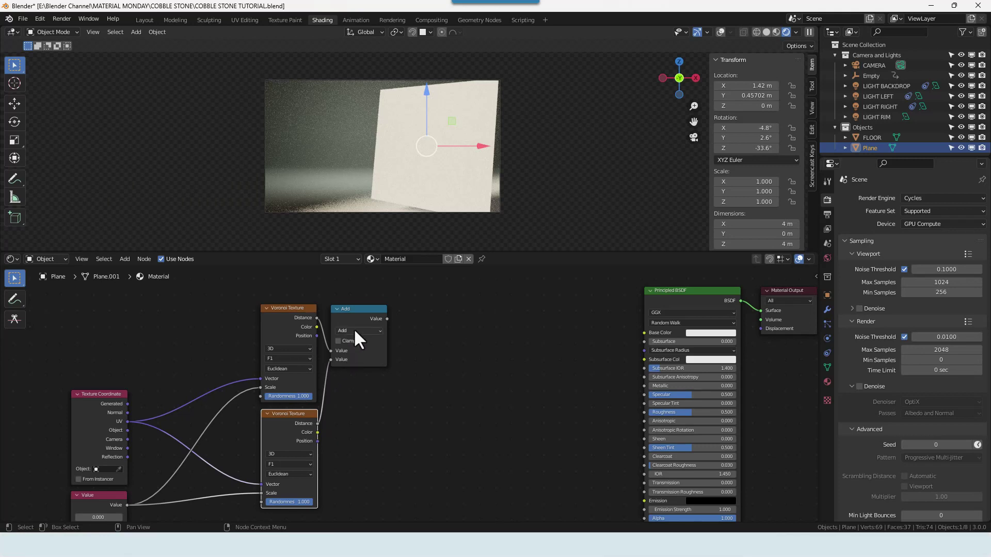
Set the Math node's operation to Subtract and link its output to the Principled BSDF's Base Color
{"action": "left_click", "coordinate": [355, 331]}
{"action": "left_click", "coordinate": [352, 361]}
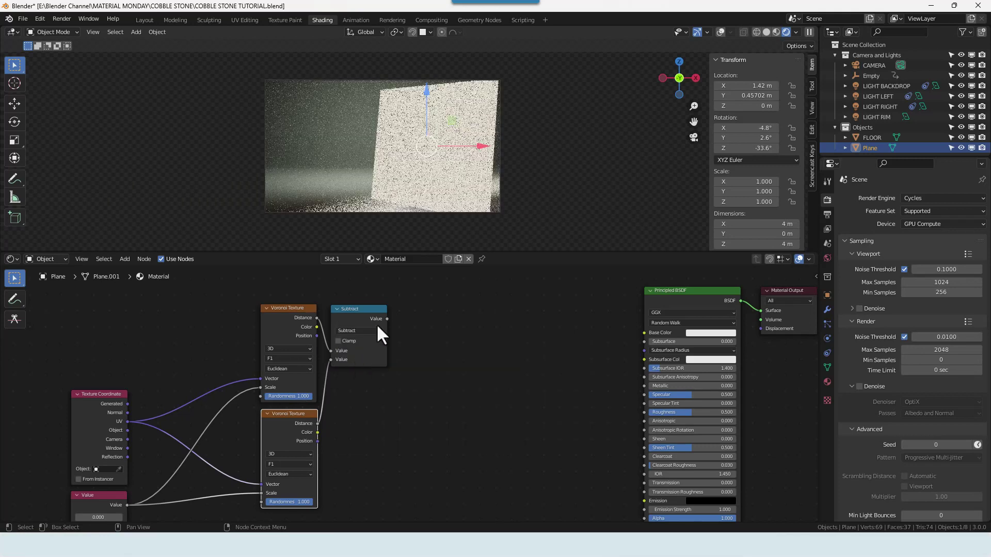
{"action": "left_click_drag", "start_coordinate": [386, 318], "coordinate": [645, 331]}
{"action": "middle_click_drag", "start_coordinate": [417, 415], "coordinate": [481, 385]}
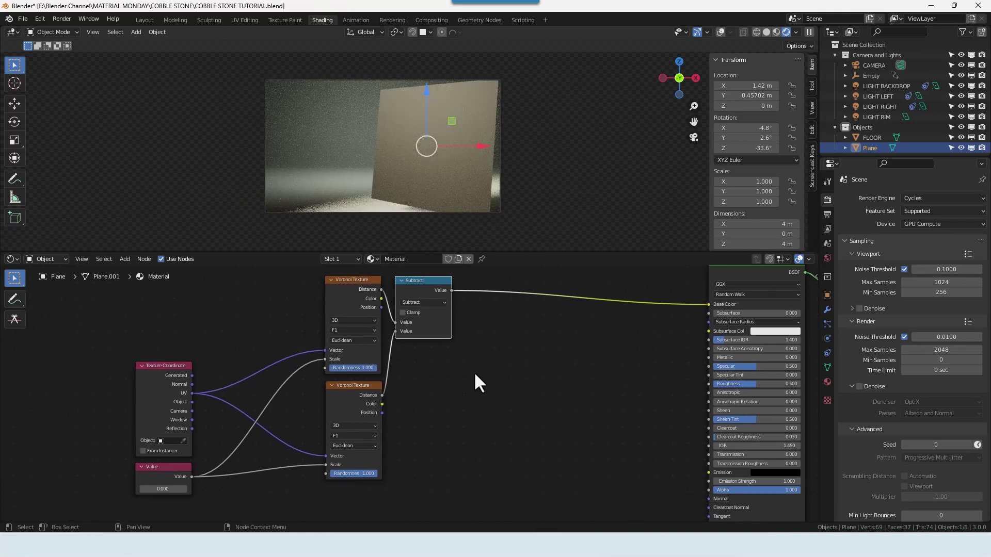
Add a second Math node below and beyond the first Subtract node, and set its operation to Subtract
{"action": "middle_click_drag", "start_coordinate": [480, 363], "coordinate": [460, 394]}
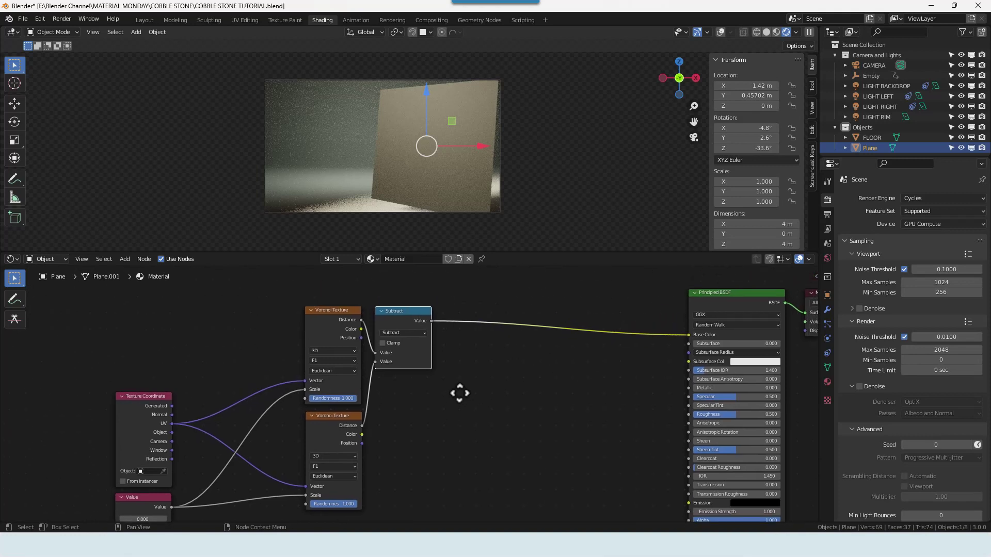
{"action": "key", "text": "shift+a"}
{"action": "left_click", "coordinate": [488, 382]}
{"action": "type", "text": "math"}
{"action": "key", "text": "Return"}
{"action": "key", "text": "shift+a"}
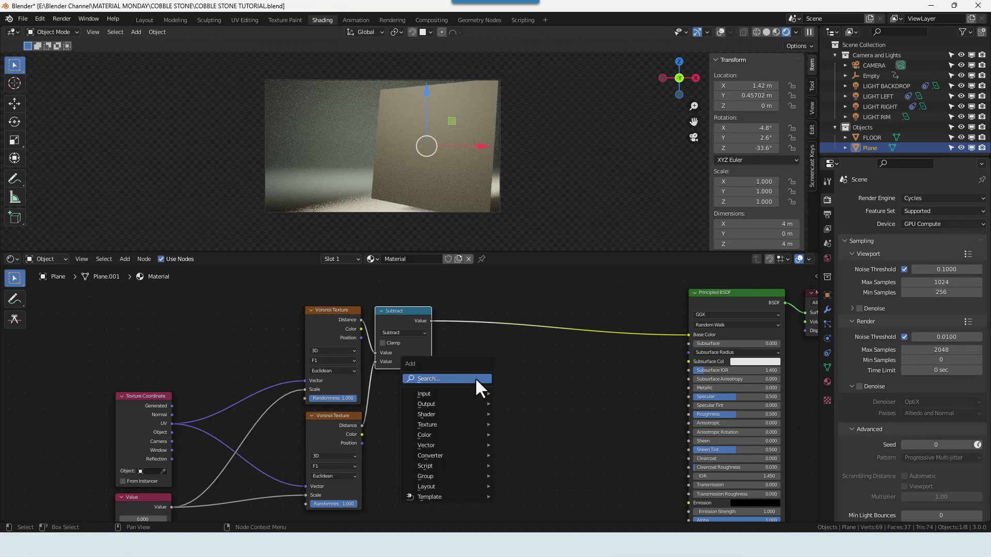
{"action": "left_click", "coordinate": [475, 378]}
{"action": "type", "text": "MATH"}
{"action": "key", "text": "Return"}
{"action": "left_click", "coordinate": [462, 408]}
{"action": "left_click", "coordinate": [467, 410]}
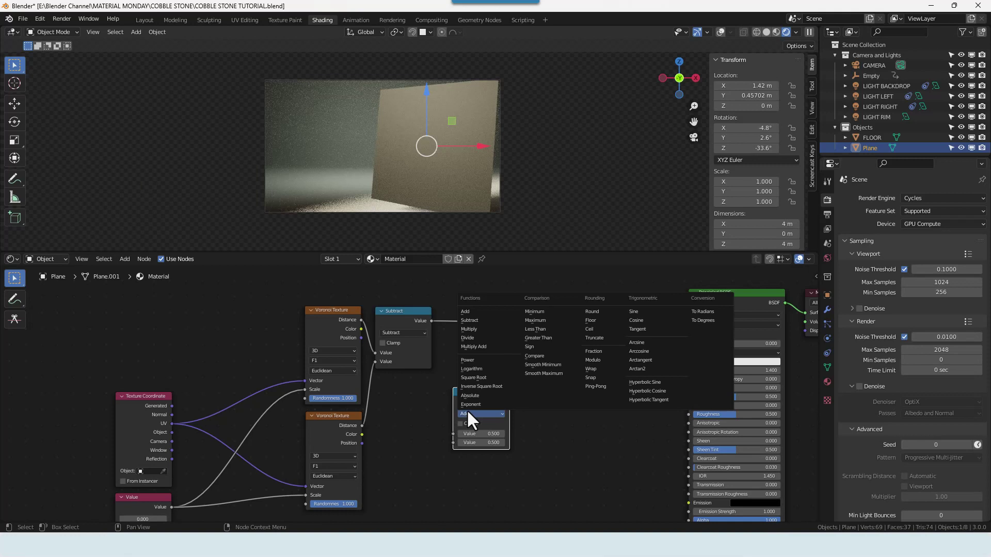
{"action": "left_click", "coordinate": [471, 320]}
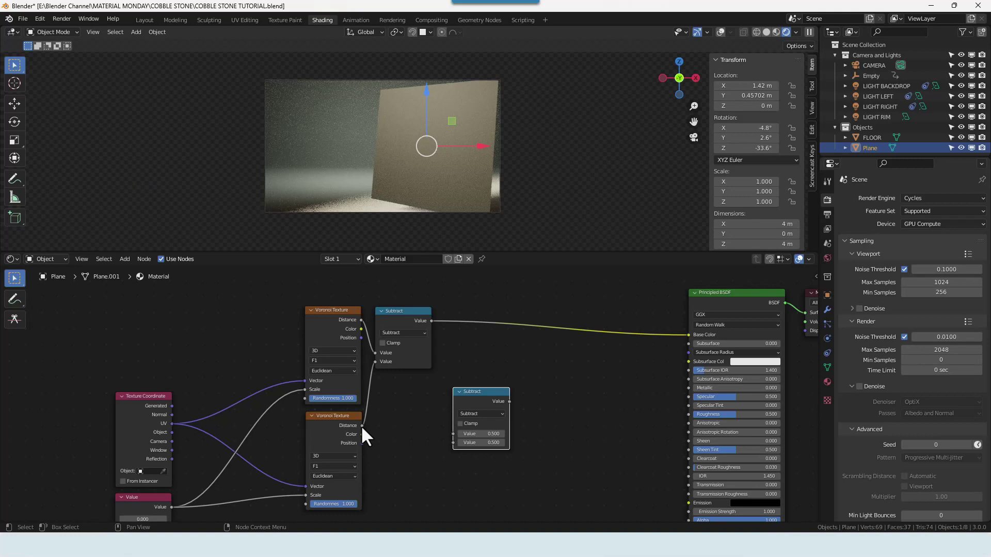
Link the lower Voronoi Texture's Distance to the new Subtract node's second value and set its first value to 0.9
{"action": "left_click_drag", "start_coordinate": [362, 426], "coordinate": [367, 428]}
{"action": "left_click_drag", "start_coordinate": [428, 436], "coordinate": [452, 447]}
{"action": "left_click", "coordinate": [474, 433]}
{"action": "type", "text": ".9"}
{"action": "key", "text": "Return"}
Set the dimensions of both the upper and the lower Voronoi Texture nodes to 2D
{"action": "scroll", "coordinate": [515, 371], "scroll_direction": "down", "scroll_amount": 3}
{"action": "middle_click_drag", "start_coordinate": [515, 370], "coordinate": [506, 342]}
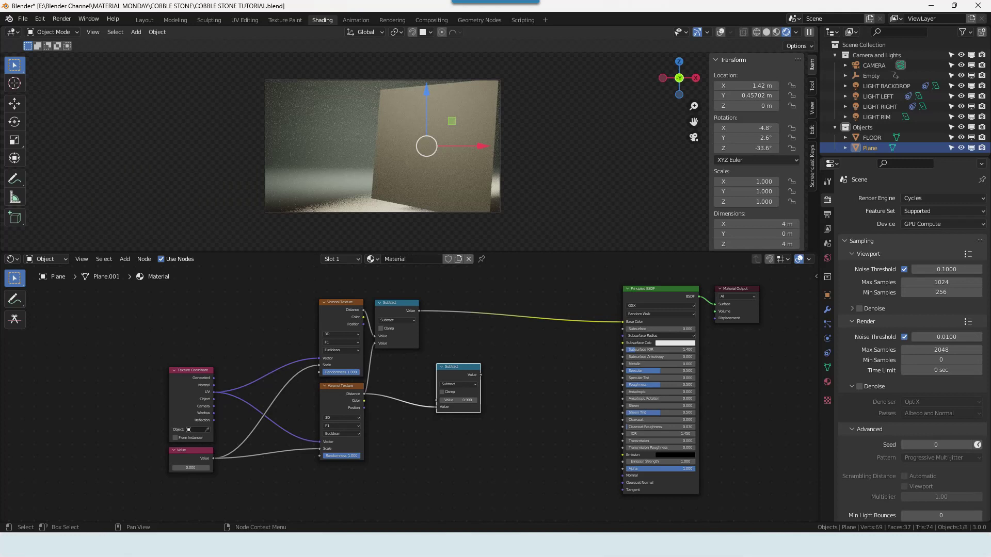
{"action": "middle_click_drag", "start_coordinate": [495, 441], "coordinate": [481, 425]}
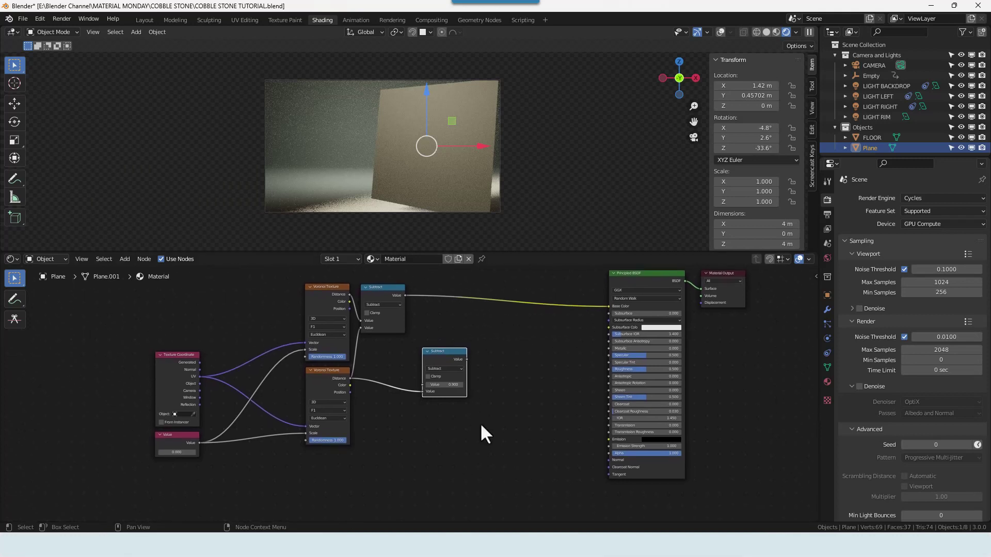
{"action": "scroll", "coordinate": [334, 393], "scroll_direction": "up", "scroll_amount": 2}
{"action": "middle_click_drag", "start_coordinate": [333, 364], "coordinate": [400, 388]}
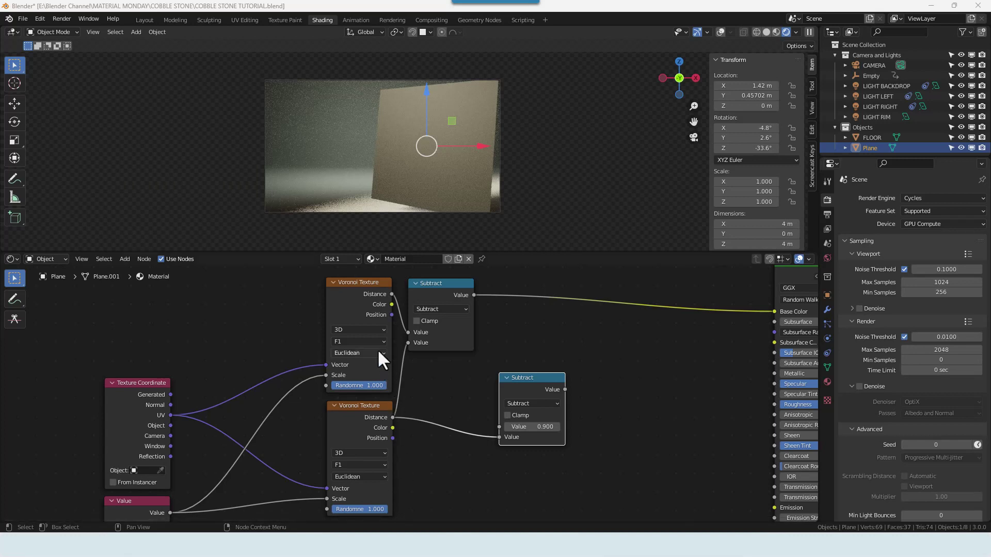
{"action": "left_click", "coordinate": [375, 329]}
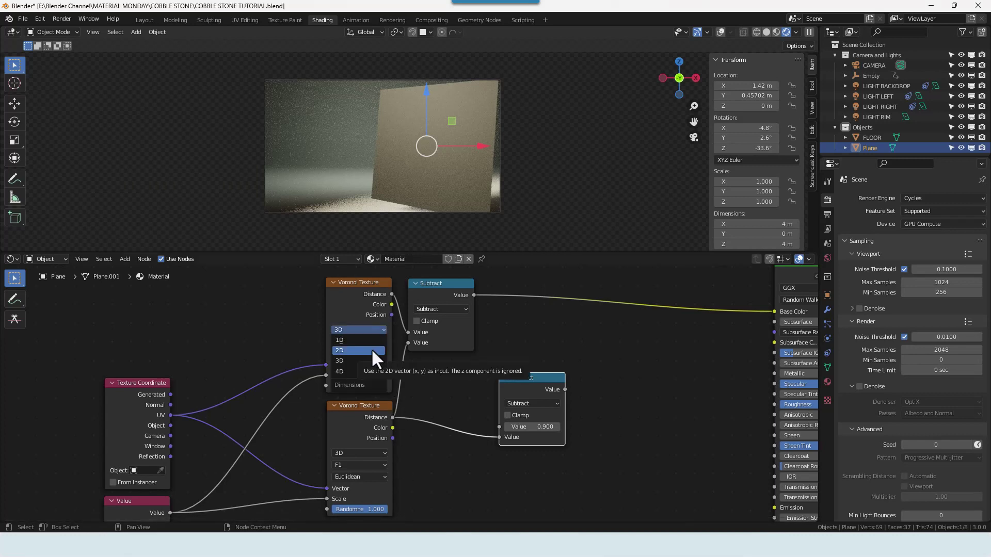
{"action": "left_click", "coordinate": [370, 349]}
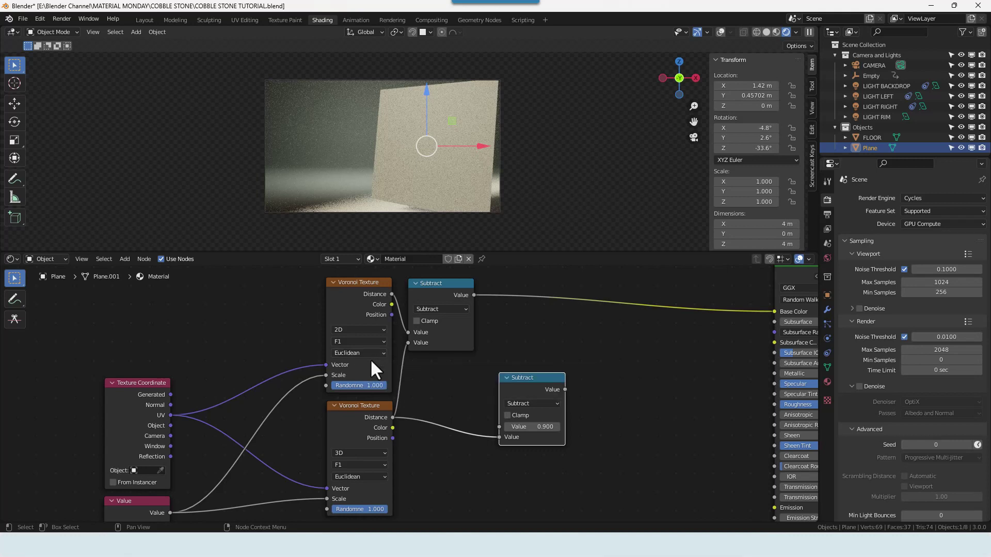
{"action": "left_click", "coordinate": [363, 454]}
{"action": "left_click", "coordinate": [361, 475]}
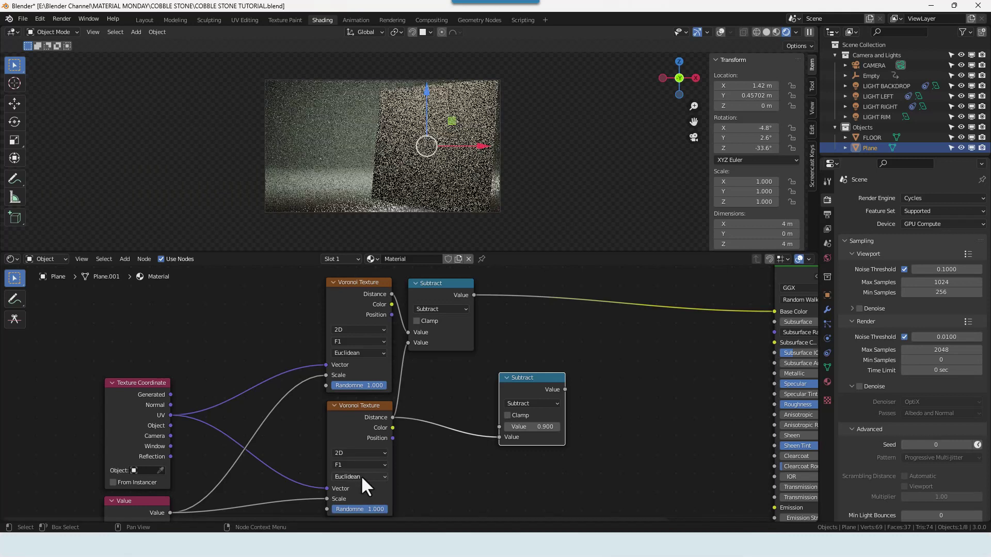
Set the lower Voronoi Texture's feature output to Smooth F1 and its Smoothness to 0.55
{"action": "left_click", "coordinate": [359, 465]}
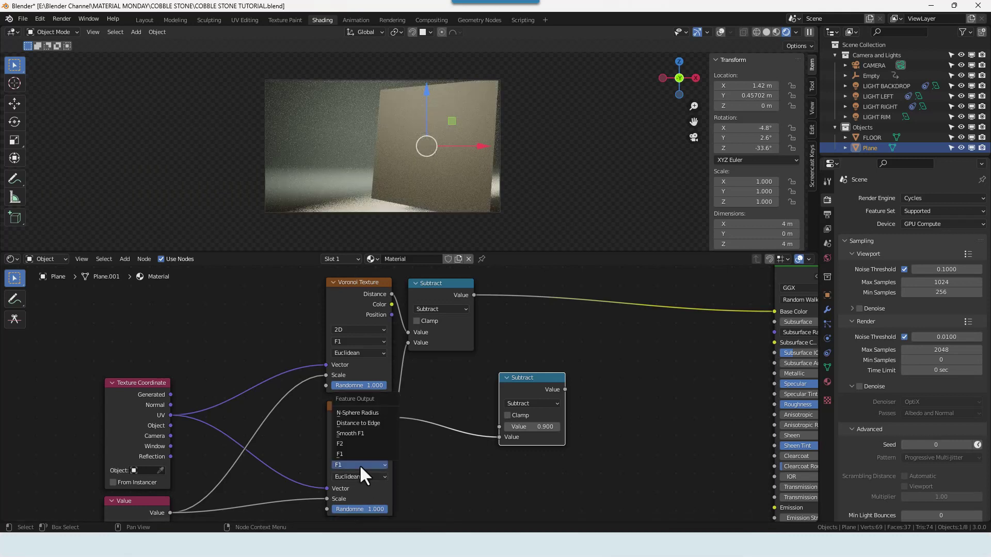
{"action": "left_click", "coordinate": [355, 433]}
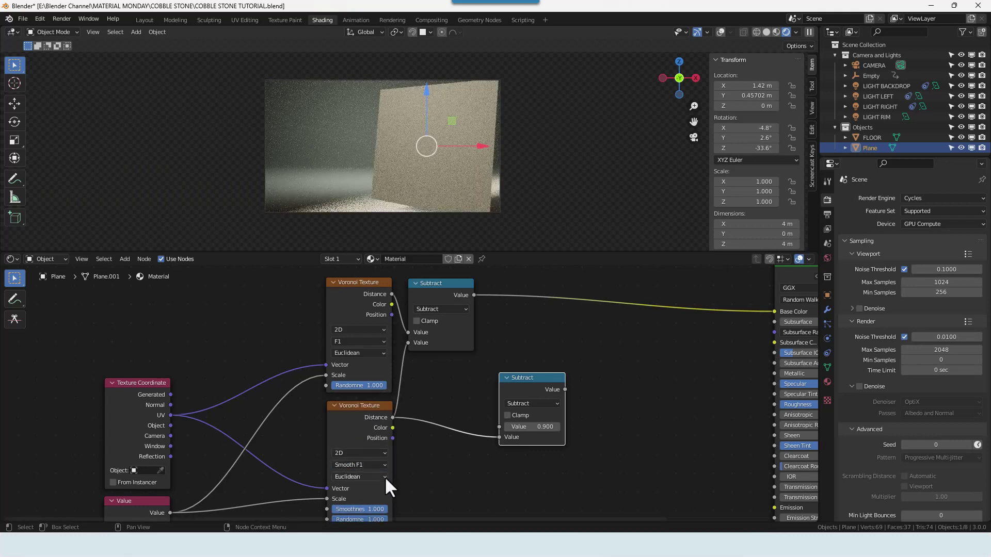
{"action": "middle_click_drag", "start_coordinate": [397, 478], "coordinate": [398, 423]}
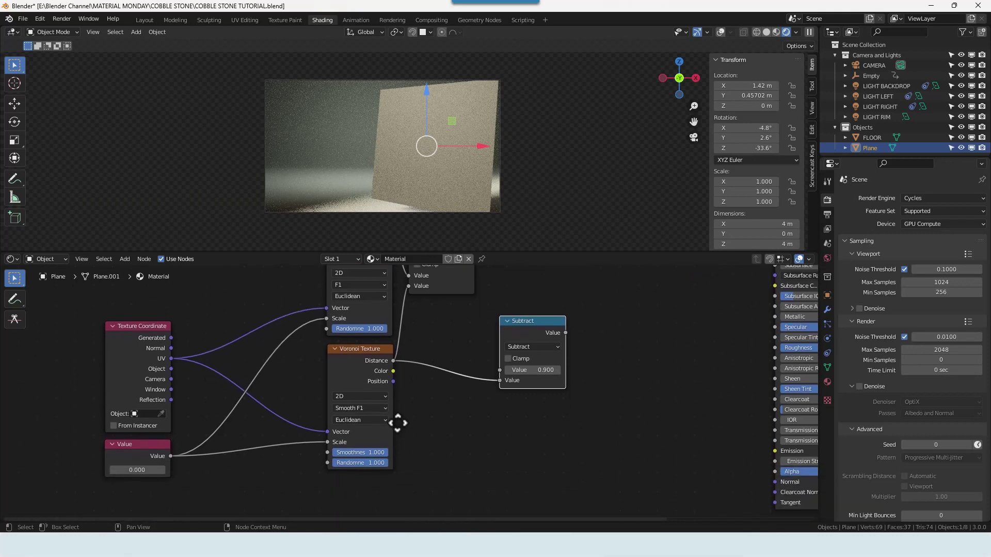
{"action": "left_click", "coordinate": [365, 452]}
{"action": "type", "text": ".55"}
{"action": "key", "text": "Return"}
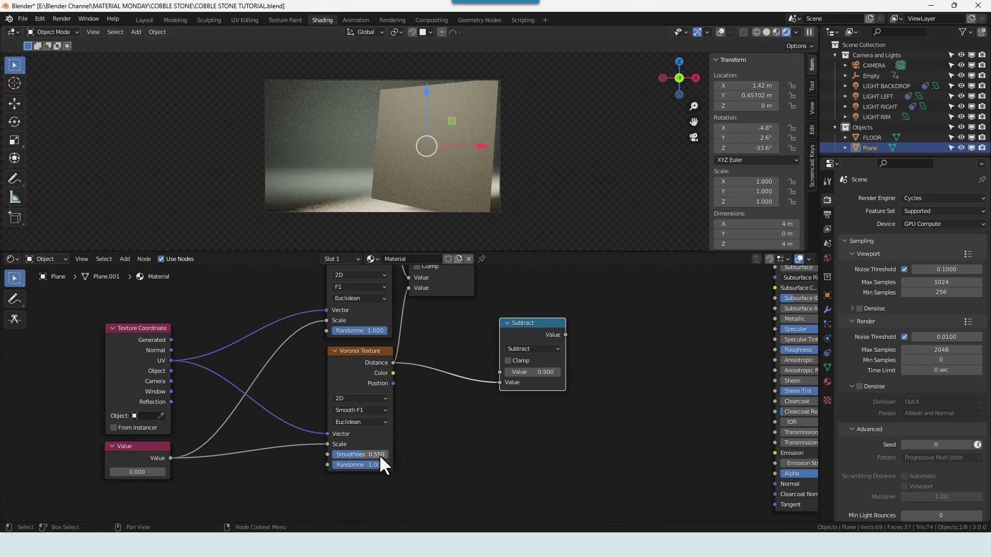
Set the Value node that drives both Voronoi scales to 12 and inspect the pattern on the plane up close
{"action": "left_click", "coordinate": [138, 471]}
{"action": "type", "text": "12"}
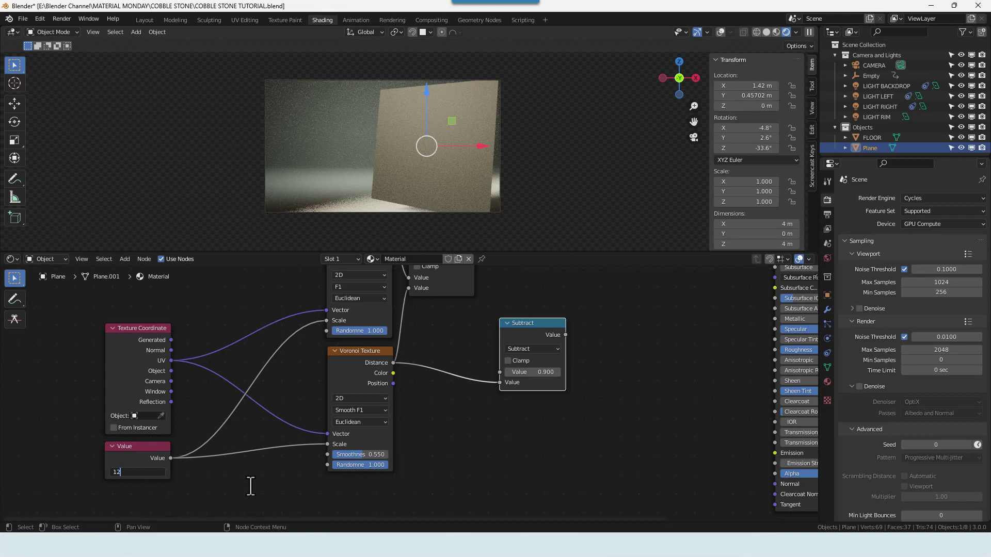
{"action": "key", "text": "Return"}
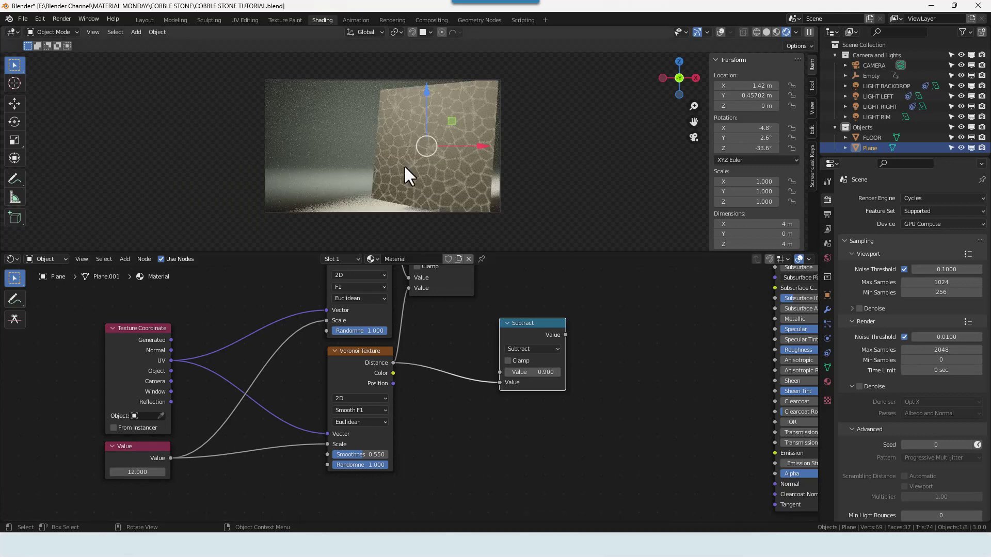
{"action": "scroll", "coordinate": [444, 172], "scroll_direction": "up", "scroll_amount": 2}
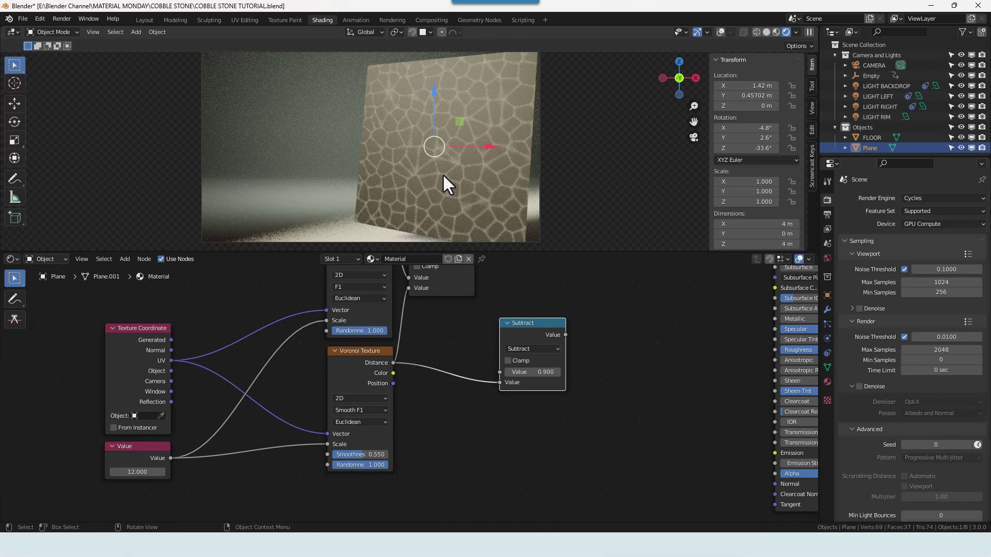
{"action": "scroll", "coordinate": [442, 174], "scroll_direction": "down", "scroll_amount": 1}
{"action": "scroll", "coordinate": [439, 395], "scroll_direction": "down", "scroll_amount": 2}
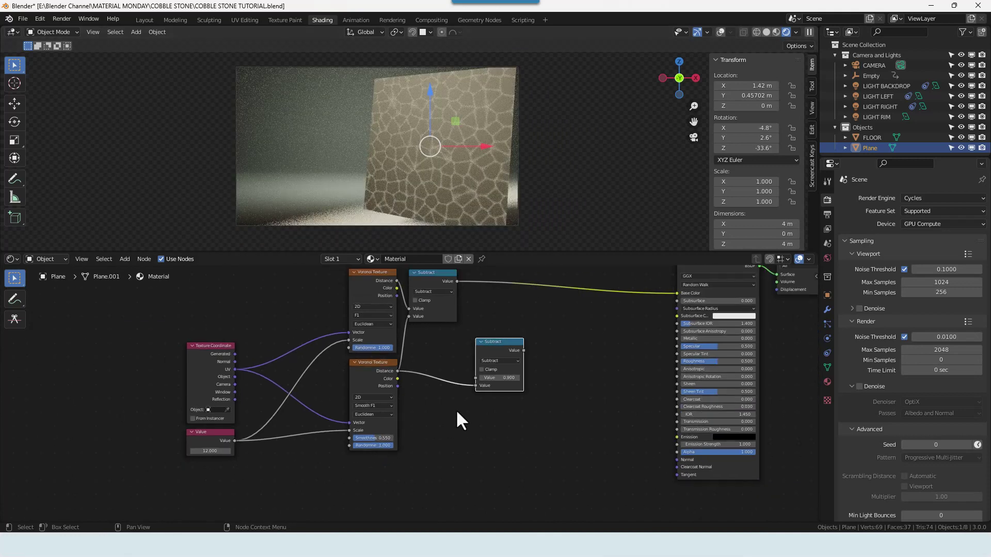
Shift the second Subtract node toward the Principled BSDF, then group both Voronoi Textures and the first Subtract node in a frame
{"action": "middle_click_drag", "start_coordinate": [457, 412], "coordinate": [445, 407]}
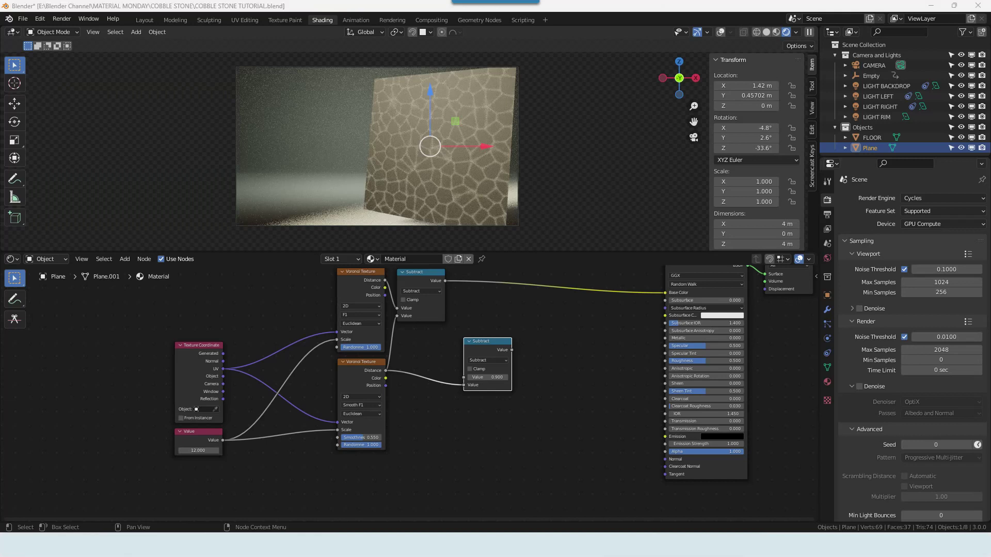
{"action": "middle_click_drag", "start_coordinate": [518, 437], "coordinate": [533, 460]}
{"action": "left_click_drag", "start_coordinate": [510, 376], "coordinate": [549, 374]}
{"action": "left_click_drag", "start_coordinate": [305, 294], "coordinate": [437, 503]}
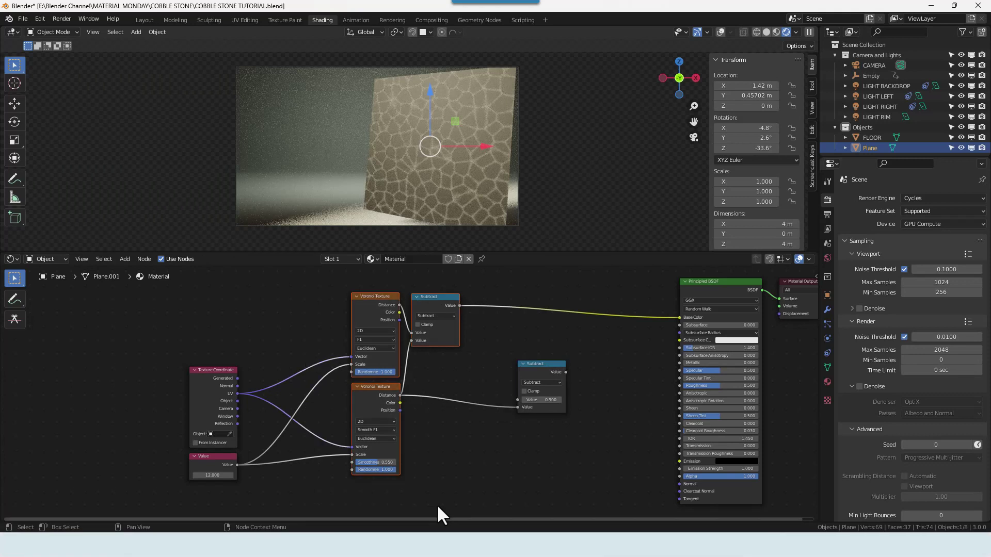
{"action": "key", "text": "shift+w"}
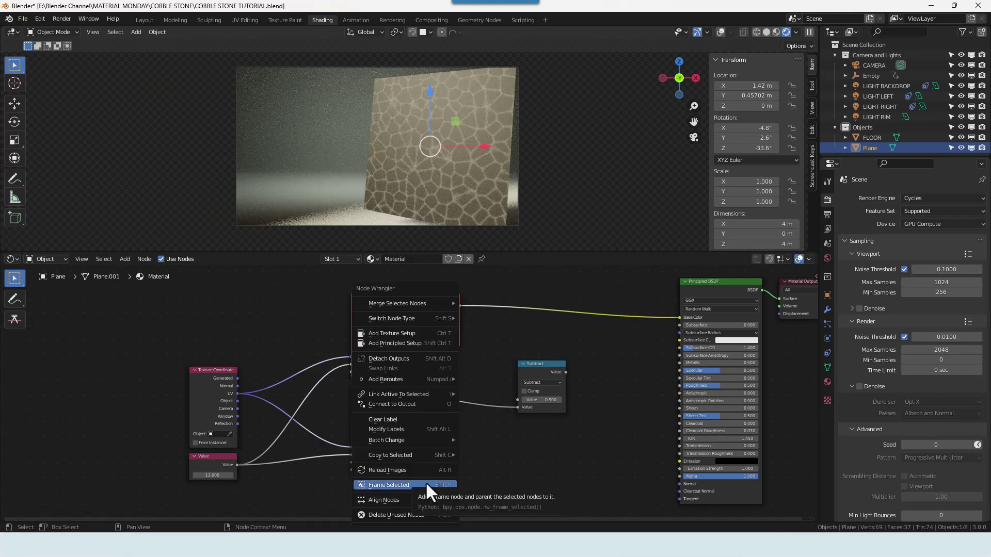
{"action": "left_click", "coordinate": [426, 484]}
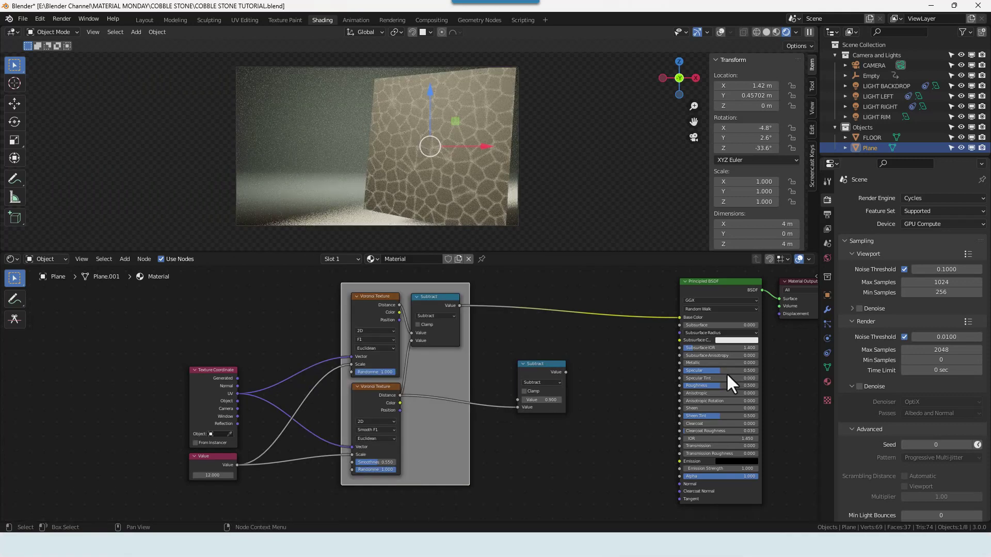
Label the new frame COBBLE PATTERN and turn off its custom color
{"action": "key", "text": "n"}
{"action": "left_click", "coordinate": [775, 316]}
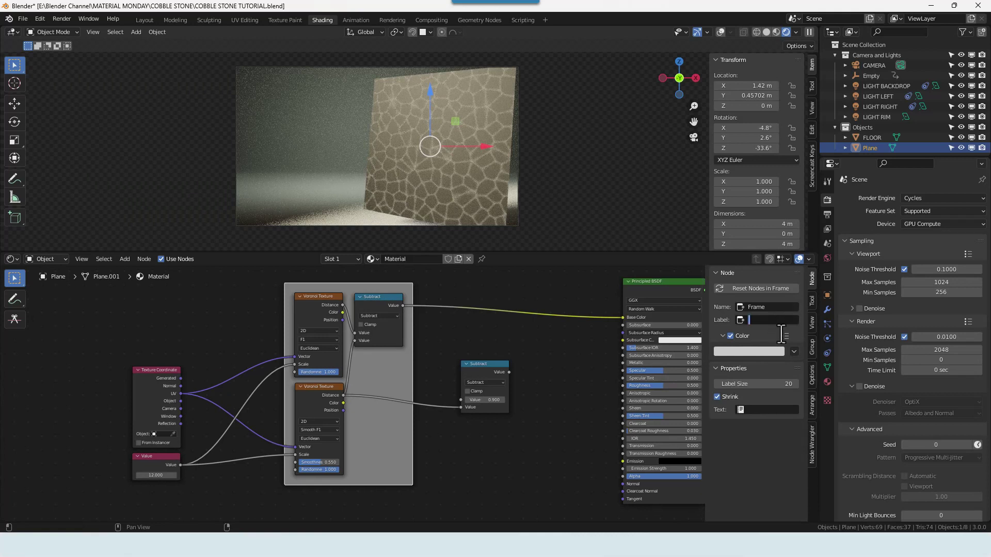
{"action": "type", "text": "COBBLE PATTERN"}
{"action": "key", "text": "Return"}
{"action": "left_click", "coordinate": [730, 336]}
{"action": "scroll", "coordinate": [435, 384], "scroll_direction": "down", "scroll_amount": 3}
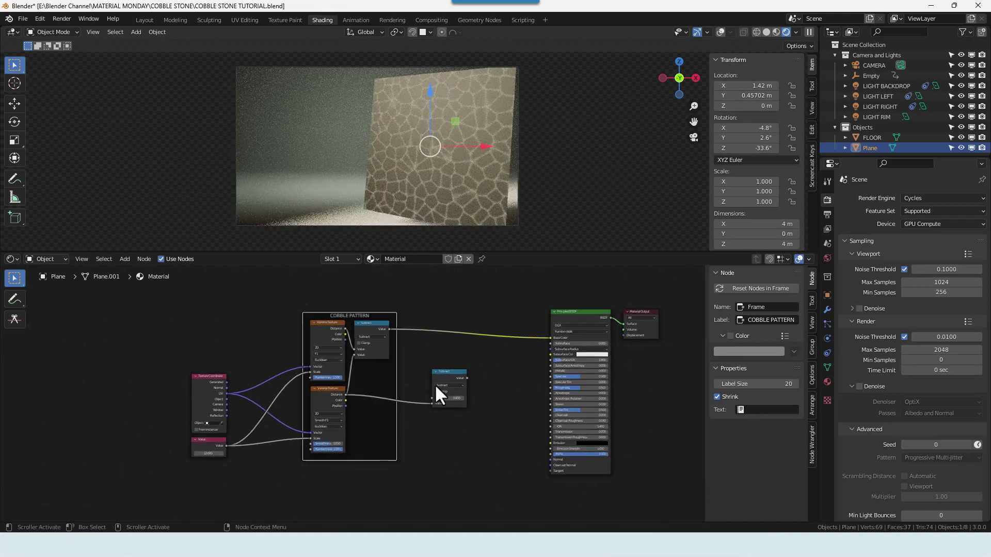
Move the input nodes, the COBBLE PATTERN frame and the second Subtract node together farther away from the Principled BSDF
{"action": "middle_click_drag", "start_coordinate": [441, 420], "coordinate": [455, 383]}
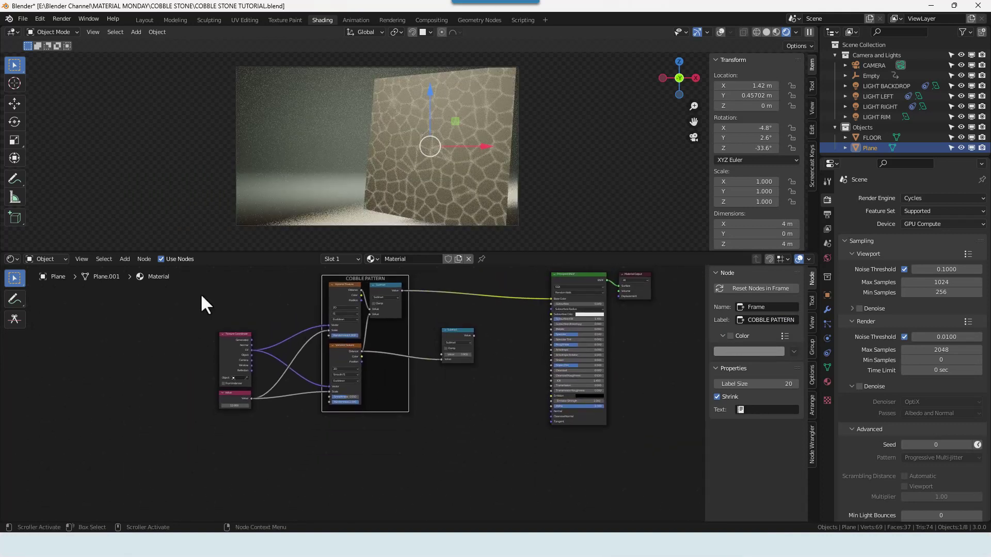
{"action": "left_click_drag", "start_coordinate": [202, 296], "coordinate": [484, 431]}
{"action": "left_click_drag", "start_coordinate": [457, 336], "coordinate": [319, 340]}
Add a Noise Texture node below the COBBLE PATTERN frame
{"action": "middle_click_drag", "start_coordinate": [326, 426], "coordinate": [417, 351]}
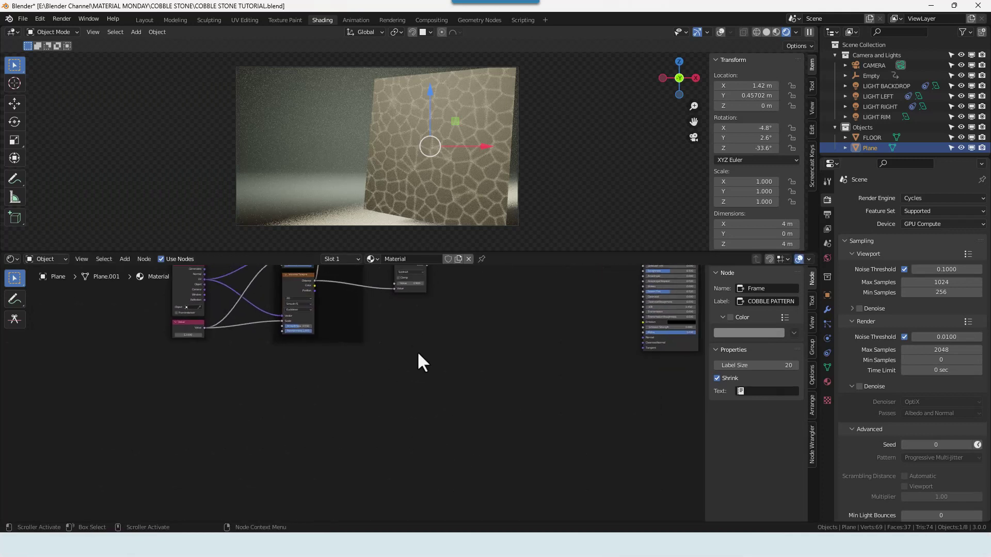
{"action": "key", "text": "shift+a"}
{"action": "left_click", "coordinate": [376, 378]}
{"action": "type", "text": "NOI"}
{"action": "left_click", "coordinate": [392, 408]}
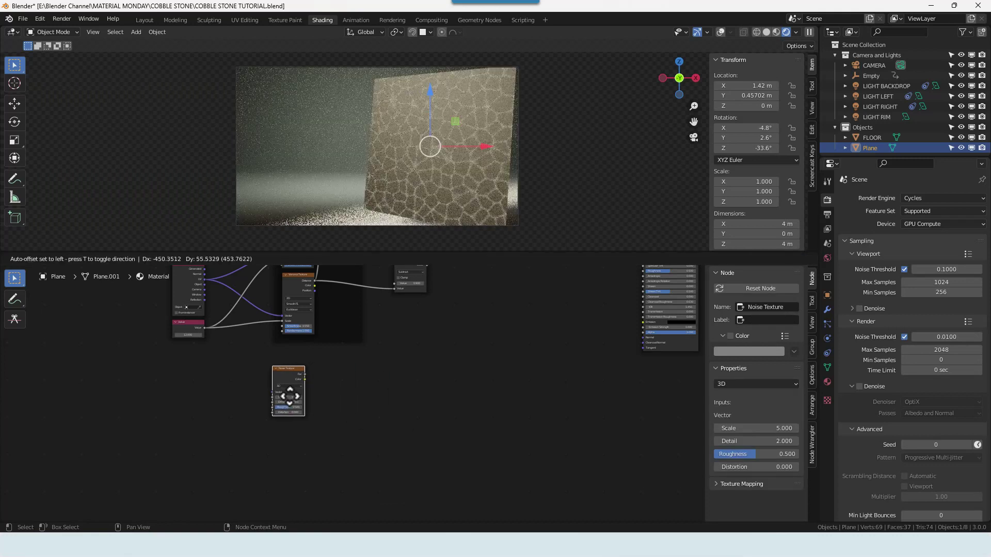
{"action": "left_click", "coordinate": [291, 395]}
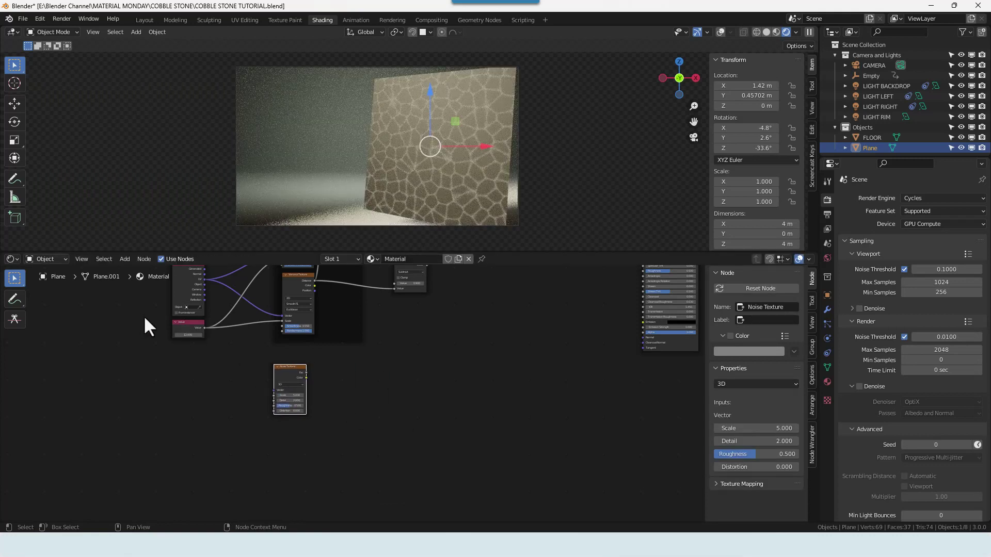
Link the Texture Coordinate's UV output to the Noise Texture's Vector and the Value node's output to its Scale
{"action": "left_click_drag", "start_coordinate": [205, 280], "coordinate": [217, 292]}
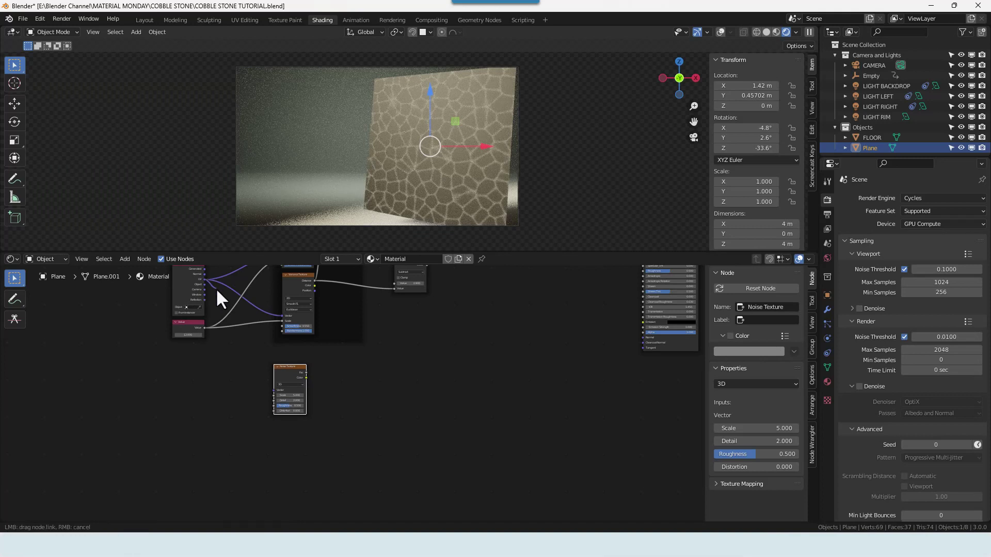
{"action": "left_click_drag", "start_coordinate": [239, 356], "coordinate": [272, 391]}
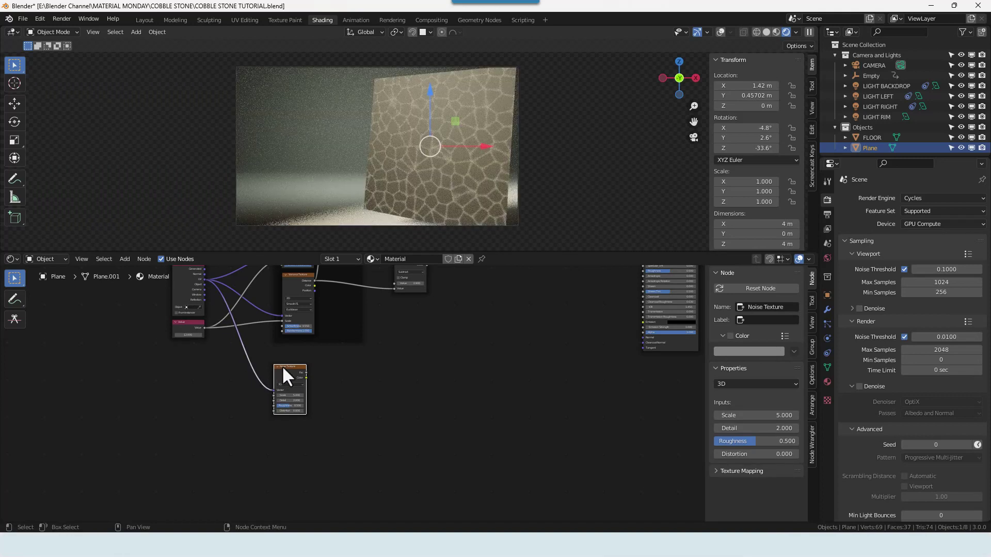
{"action": "left_click_drag", "start_coordinate": [204, 328], "coordinate": [210, 332]}
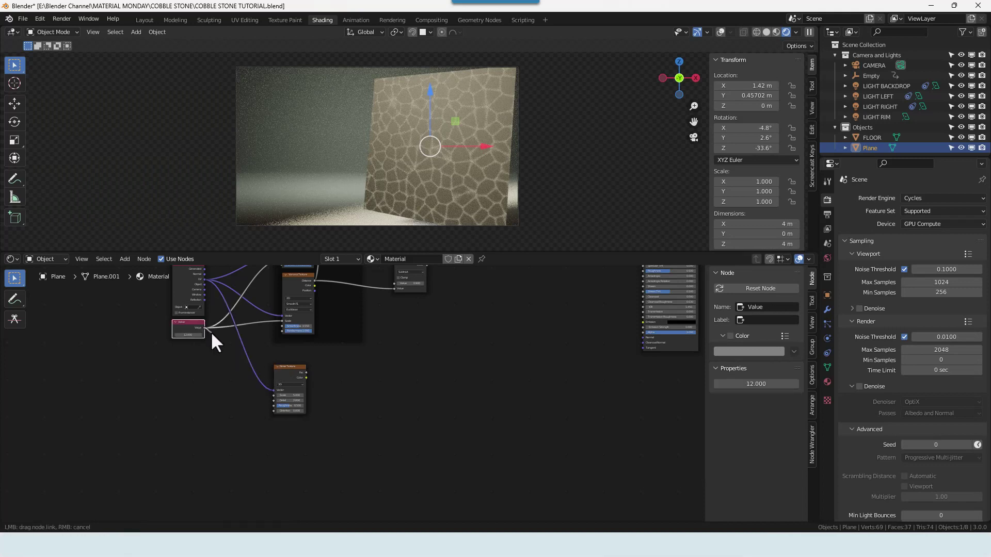
{"action": "left_click_drag", "start_coordinate": [237, 385], "coordinate": [274, 396]}
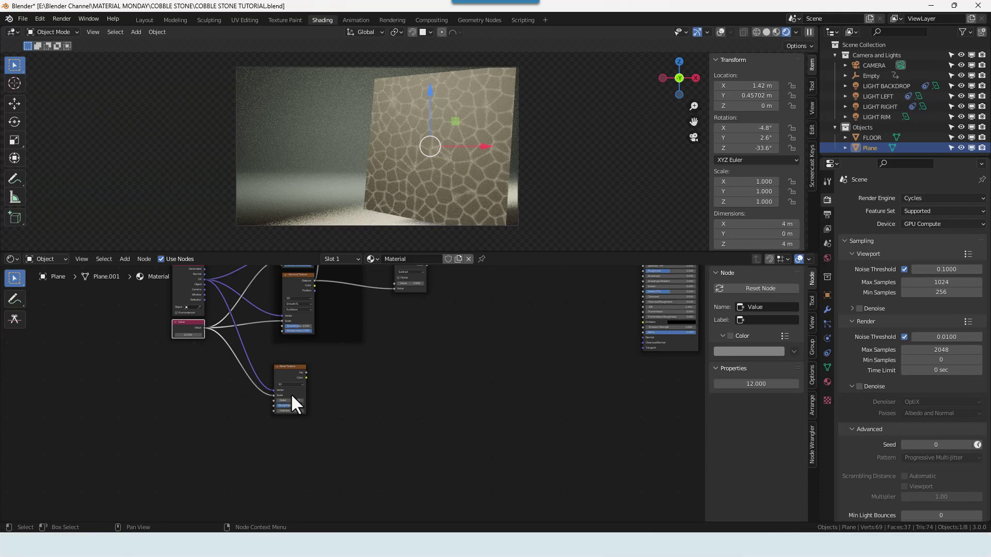
Add a Map Range node beside the Noise Texture, on its output side
{"action": "middle_click_drag", "start_coordinate": [377, 377], "coordinate": [340, 382]}
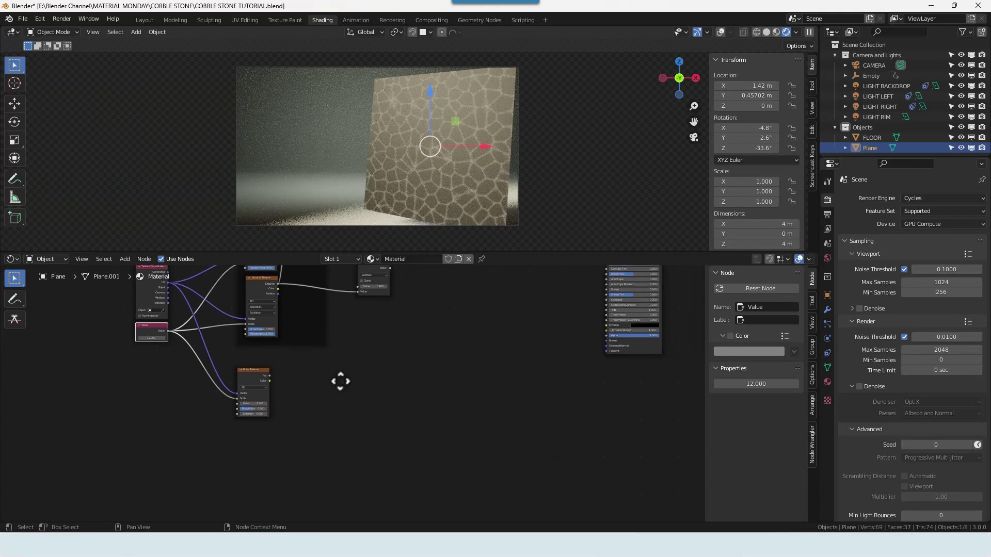
{"action": "left_click", "coordinate": [372, 374]}
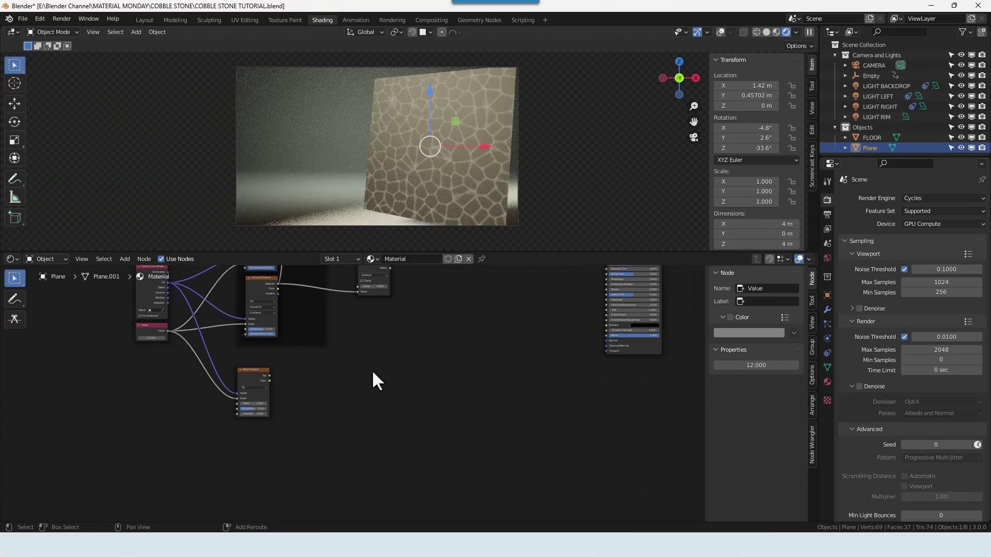
{"action": "key", "text": "shift+a"}
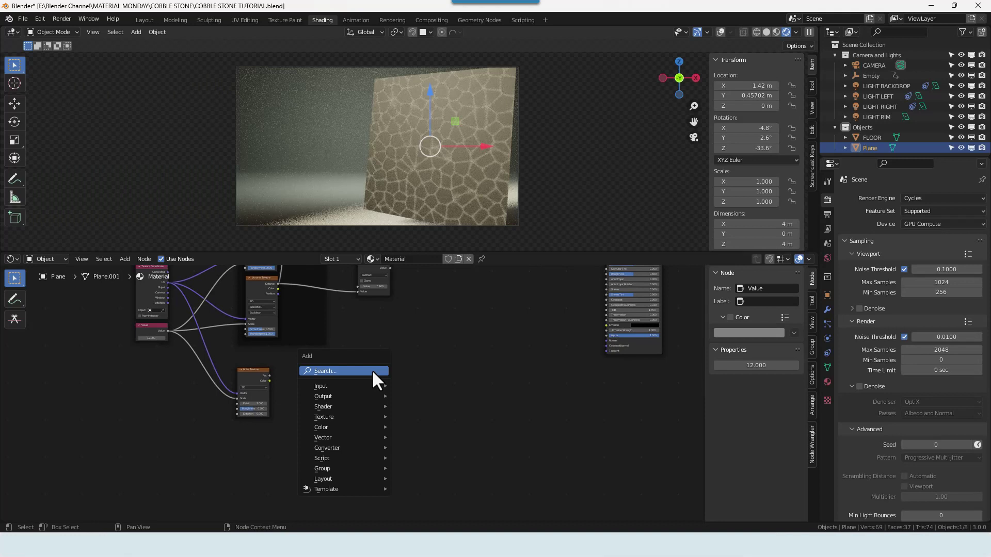
{"action": "left_click", "coordinate": [371, 369]}
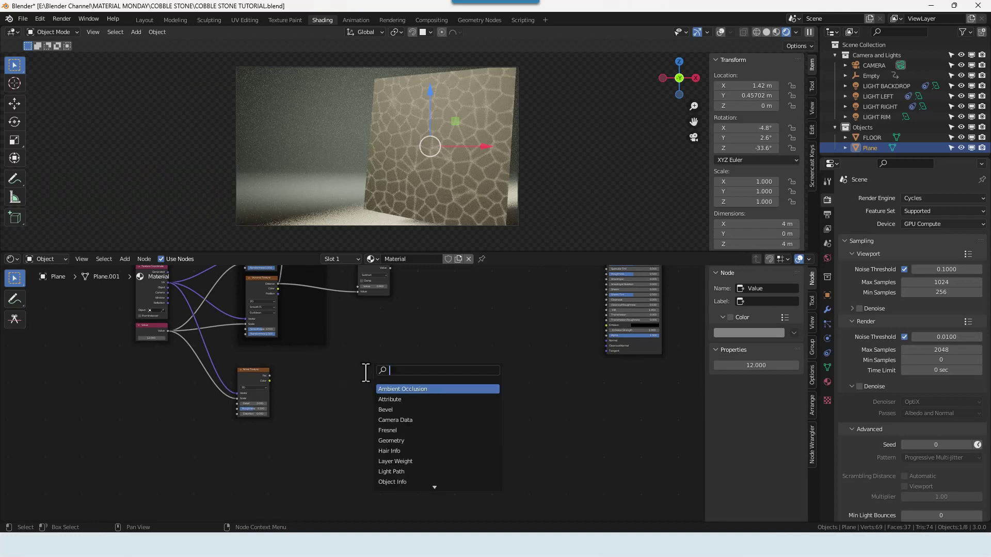
{"action": "type", "text": "MAP R"}
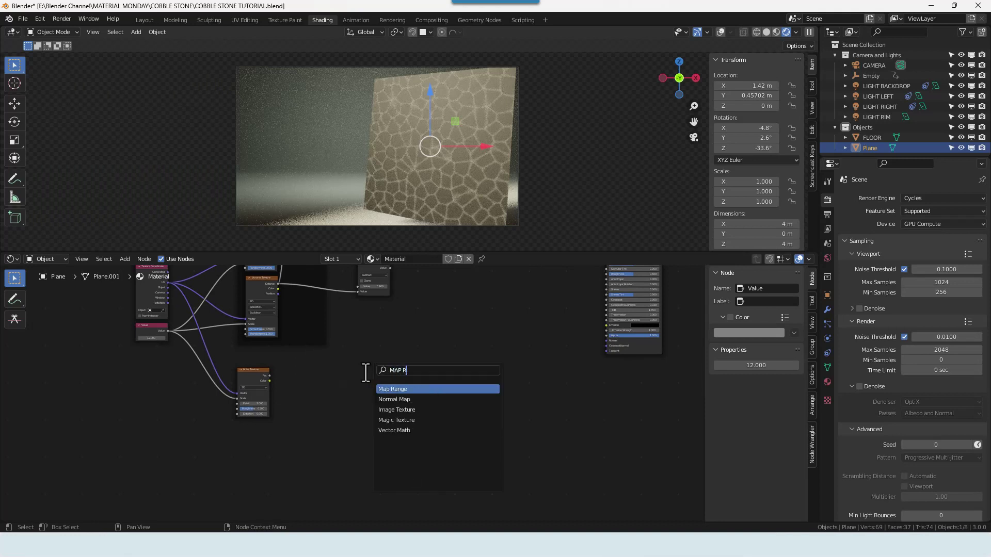
{"action": "key", "text": "Return"}
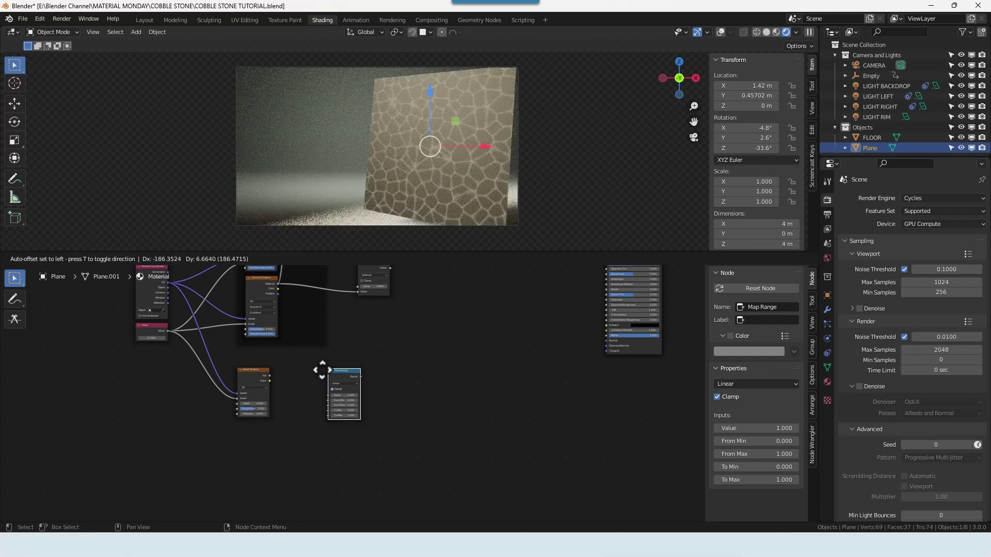
{"action": "left_click", "coordinate": [309, 362]}
Add a Math node directly below the Map Range node
{"action": "key", "text": "shift+a"}
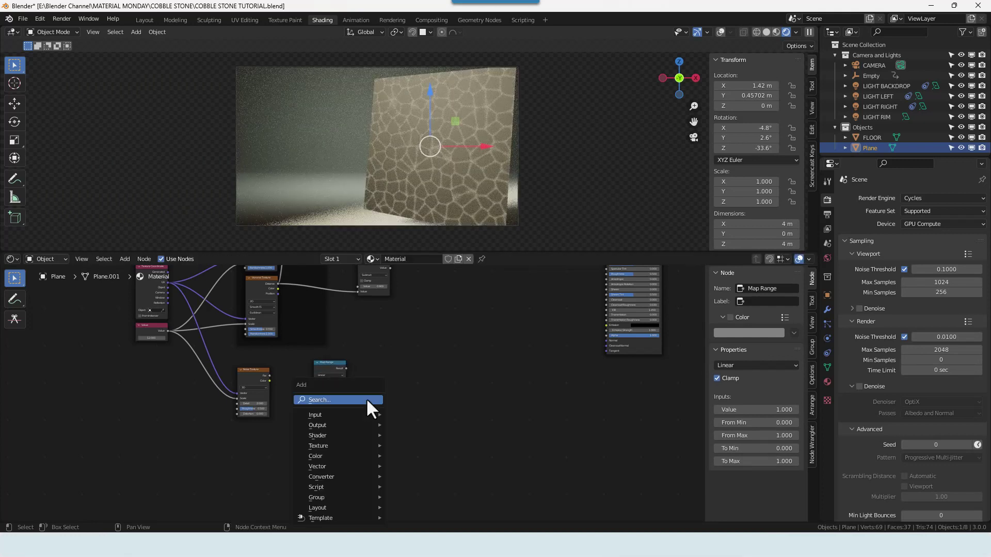
{"action": "left_click", "coordinate": [367, 401]}
{"action": "type", "text": "MATH"}
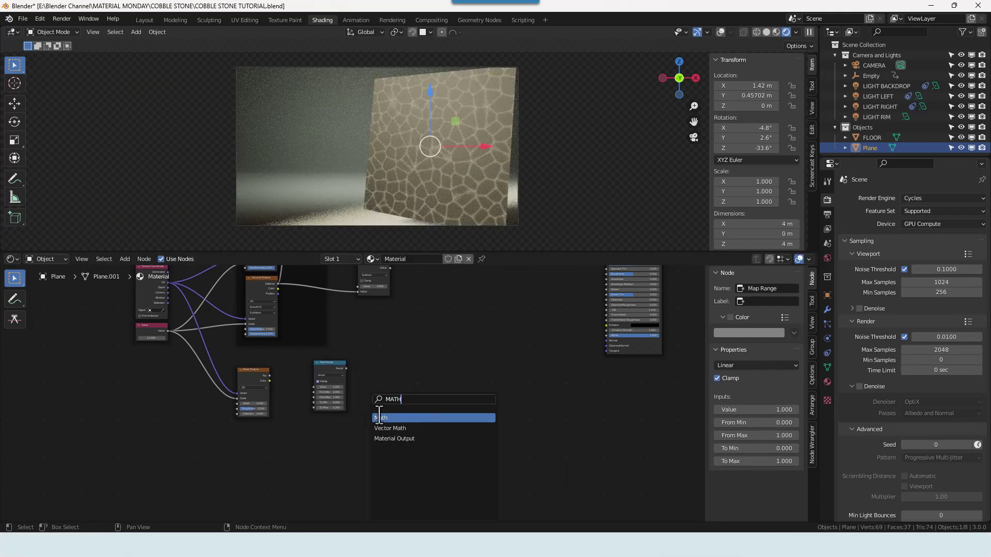
{"action": "key", "text": "Return"}
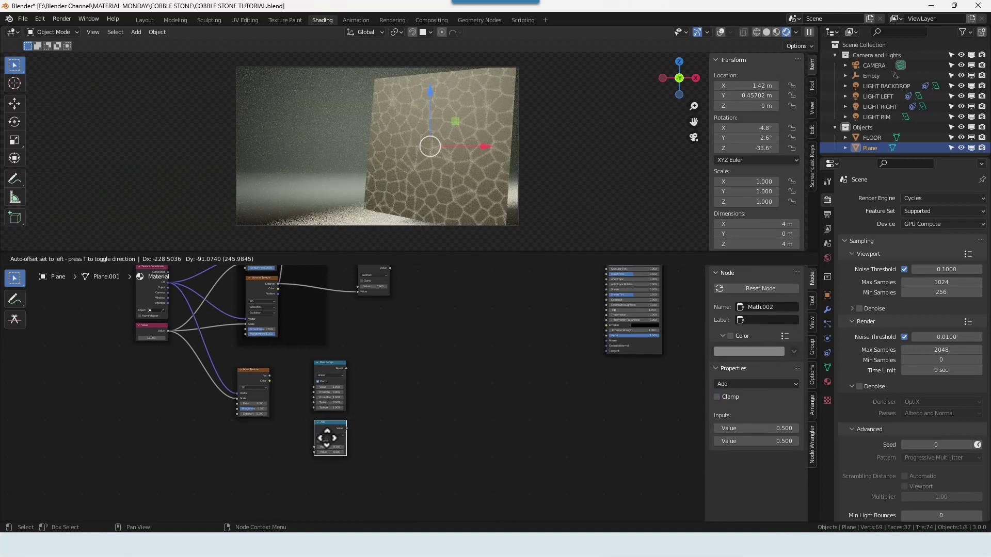
{"action": "left_click", "coordinate": [327, 438]}
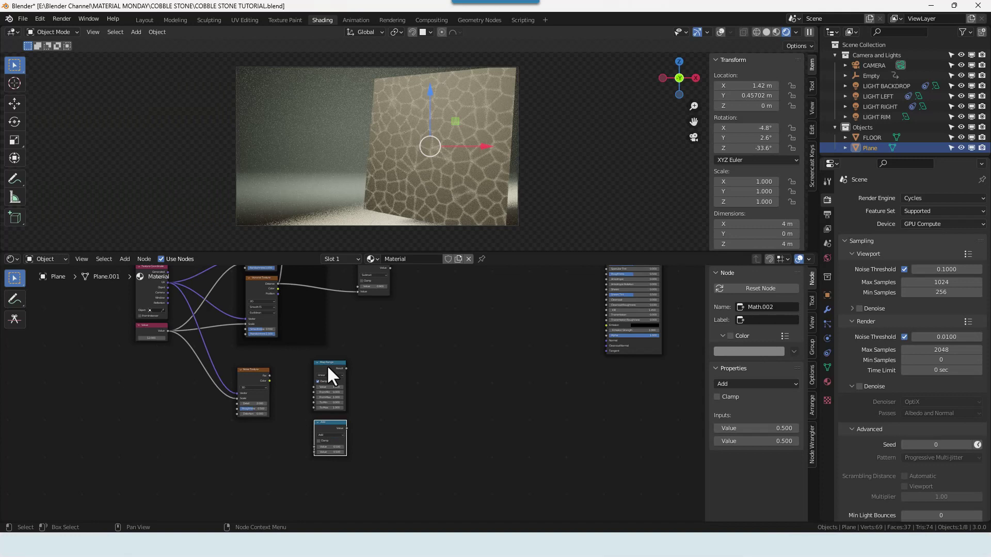
Duplicate the Map Range and Math nodes together and place the copies on the originals' output side
{"action": "left_click_drag", "start_coordinate": [375, 441], "coordinate": [313, 361]}
{"action": "key", "text": "shift+d"}
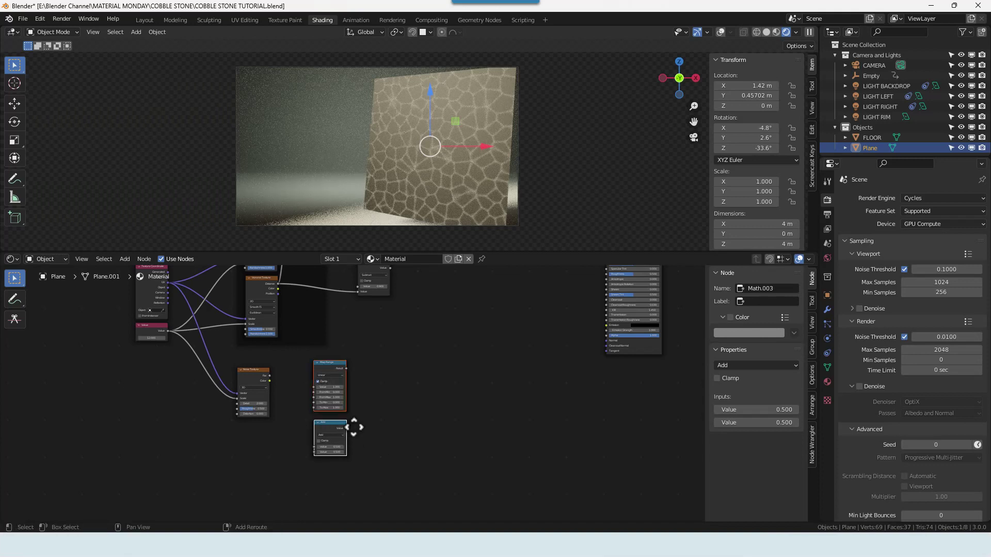
{"action": "left_click", "coordinate": [429, 431]}
{"action": "left_click_drag", "start_coordinate": [401, 428], "coordinate": [447, 413]}
Add a ColorRamp node between the duplicated nodes and the Principled BSDF
{"action": "key", "text": "shift+a"}
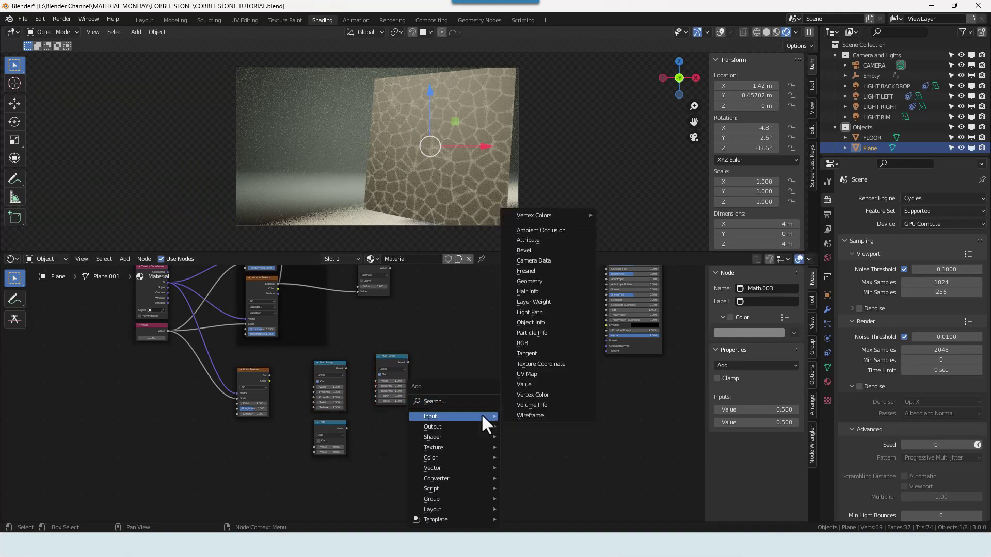
{"action": "left_click", "coordinate": [472, 402]}
{"action": "type", "text": "color ramp"}
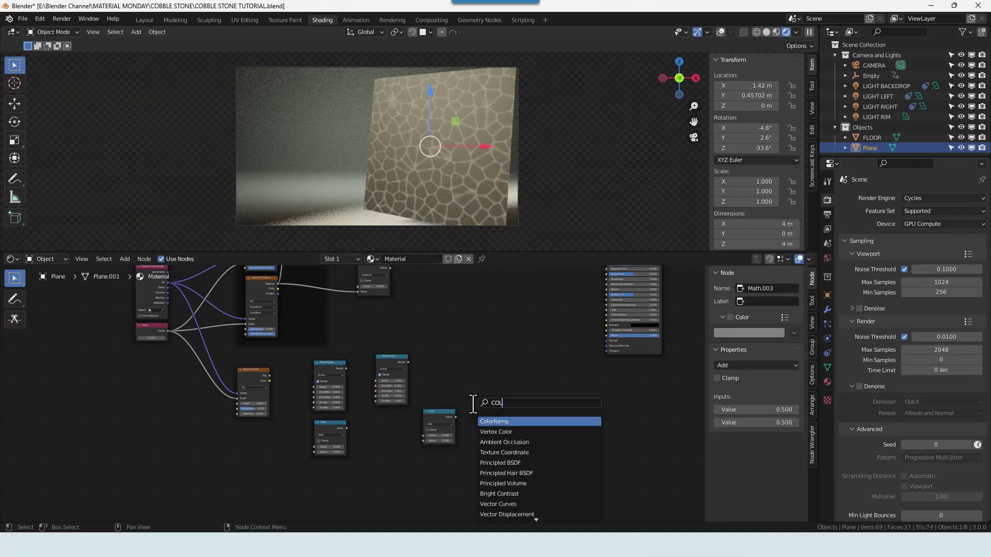
{"action": "key", "text": "Return"}
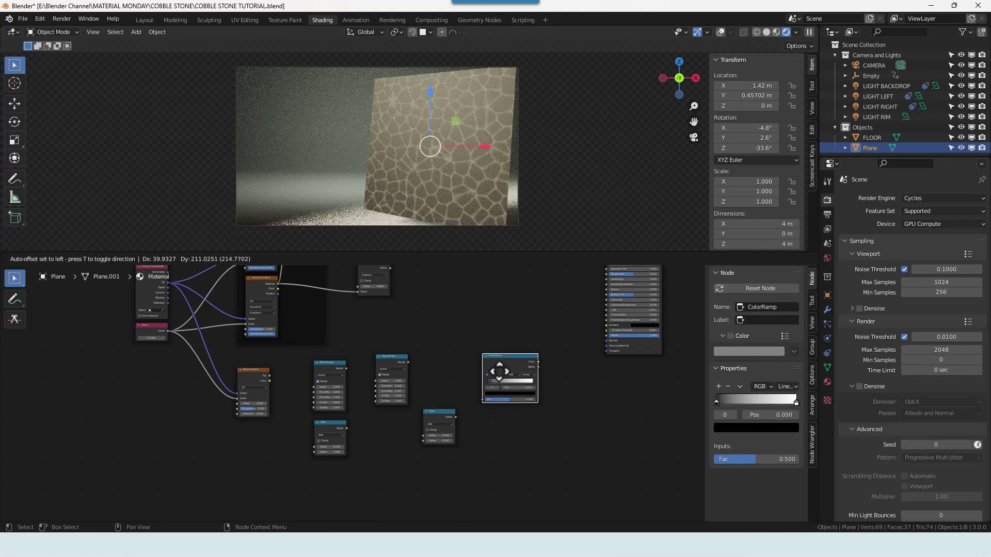
{"action": "left_click", "coordinate": [499, 371]}
Link the Noise Texture's Fac to the first Map Range's Value and set From Min 0.3, From Max 0.06, To Min 0.01, To Max 0.1
{"action": "middle_click_drag", "start_coordinate": [487, 431], "coordinate": [425, 385]}
{"action": "scroll", "coordinate": [519, 431], "scroll_direction": "up", "scroll_amount": 4}
{"action": "scroll", "coordinate": [519, 431], "scroll_direction": "up", "scroll_amount": 1}
{"action": "scroll", "coordinate": [434, 414], "scroll_direction": "up", "scroll_amount": 1}
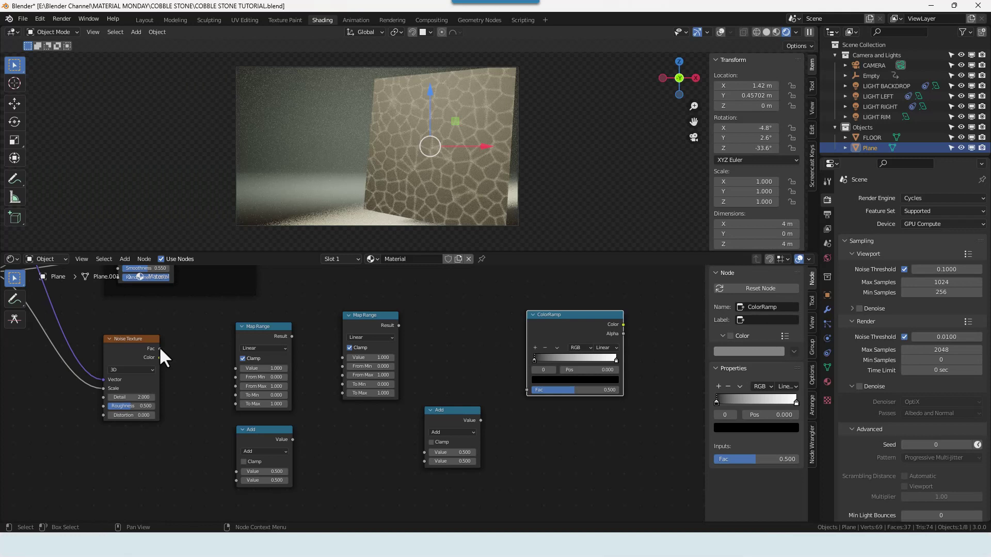
{"action": "left_click_drag", "start_coordinate": [160, 349], "coordinate": [235, 367]}
{"action": "left_click", "coordinate": [281, 378]}
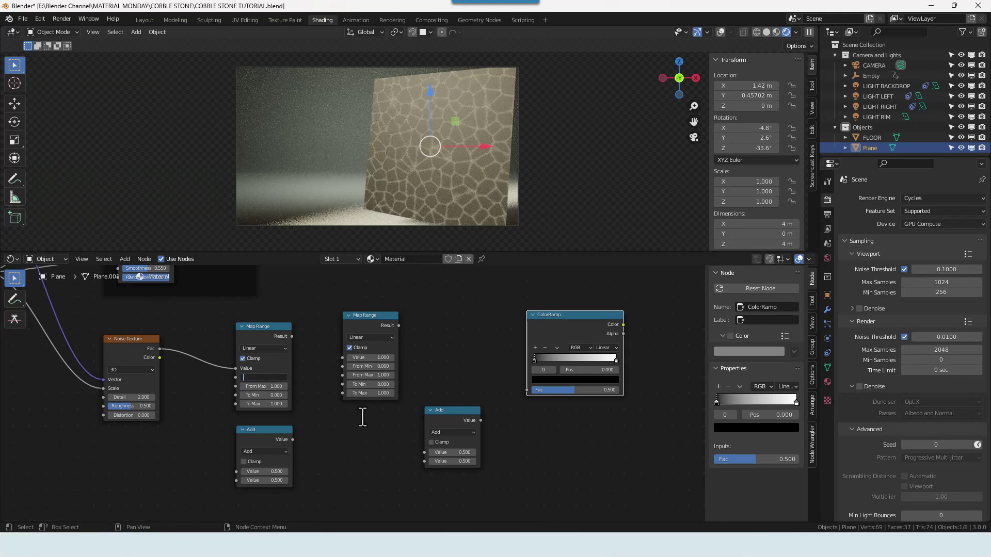
{"action": "key", "text": "Tab"}
{"action": "type", "text": ".4"}
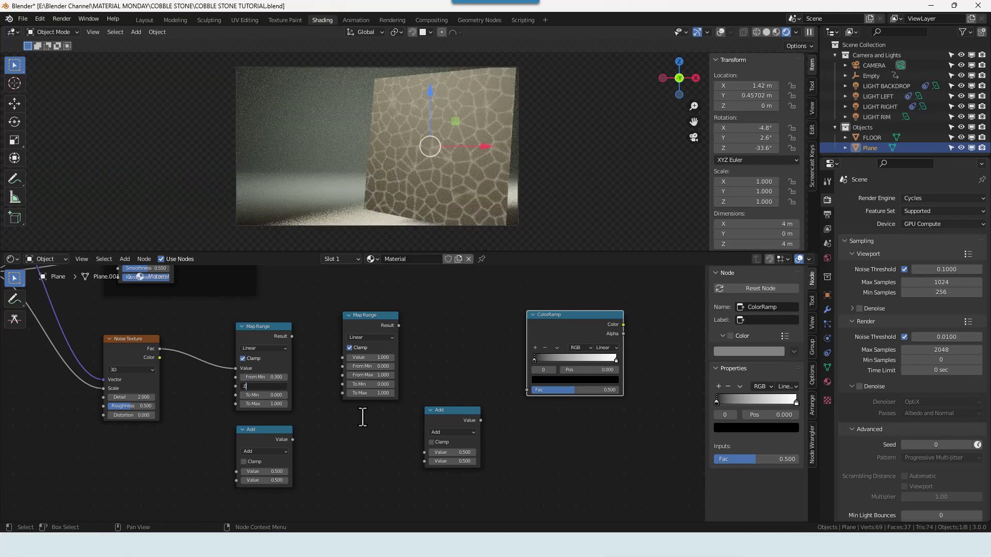
{"action": "key", "text": "Tab"}
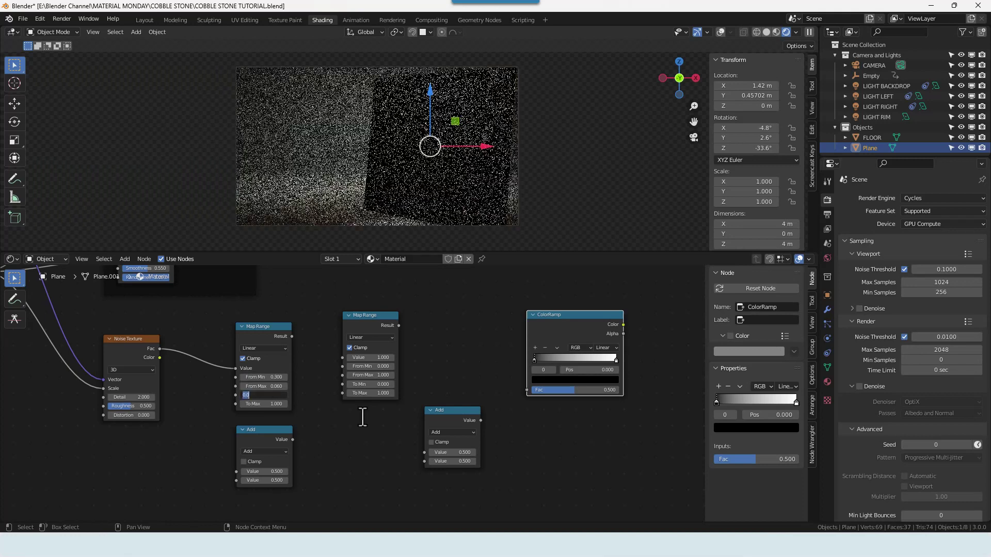
{"action": "type", "text": ".01"}
{"action": "key", "text": "Tab"}
{"action": "type", "text": ".1"}
{"action": "key", "text": "Return"}
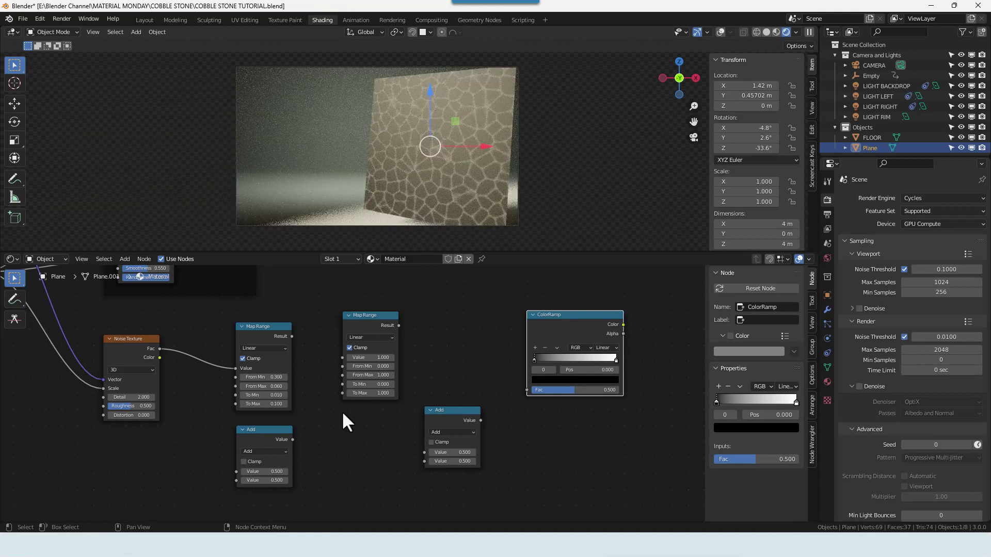
Preview the first Map Range on the plane and set the Noise Texture's Detail to 5 and Roughness to 0.6
{"action": "left_click", "coordinate": [276, 331], "text": "ctrl+shift"}
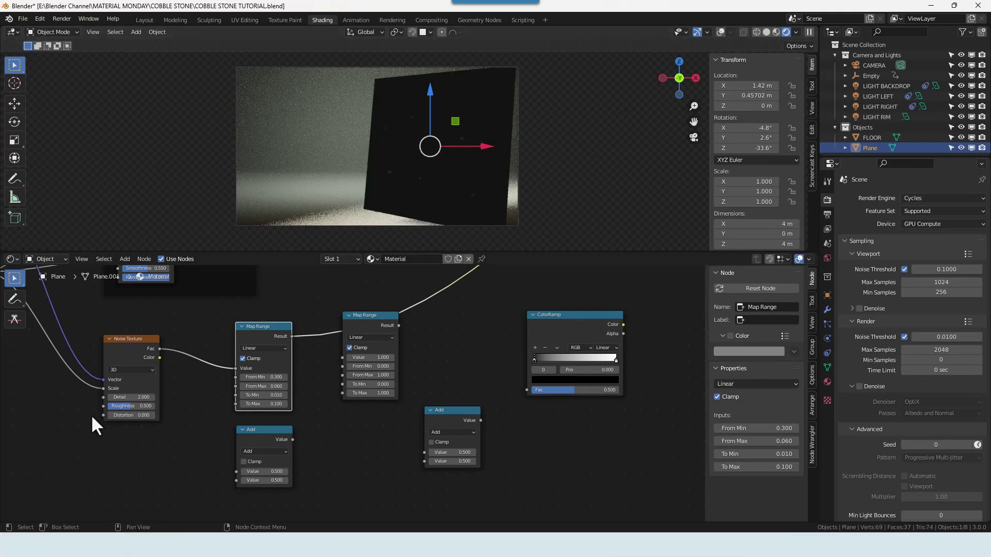
{"action": "double_click", "coordinate": [130, 397]}
{"action": "key", "text": "Tab"}
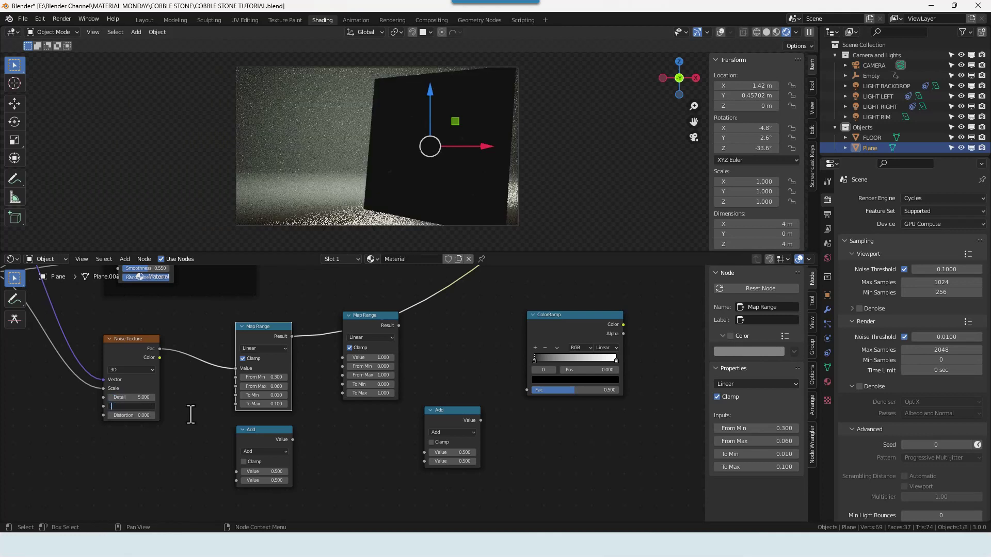
{"action": "type", "text": ".6"}
{"action": "key", "text": "Return"}
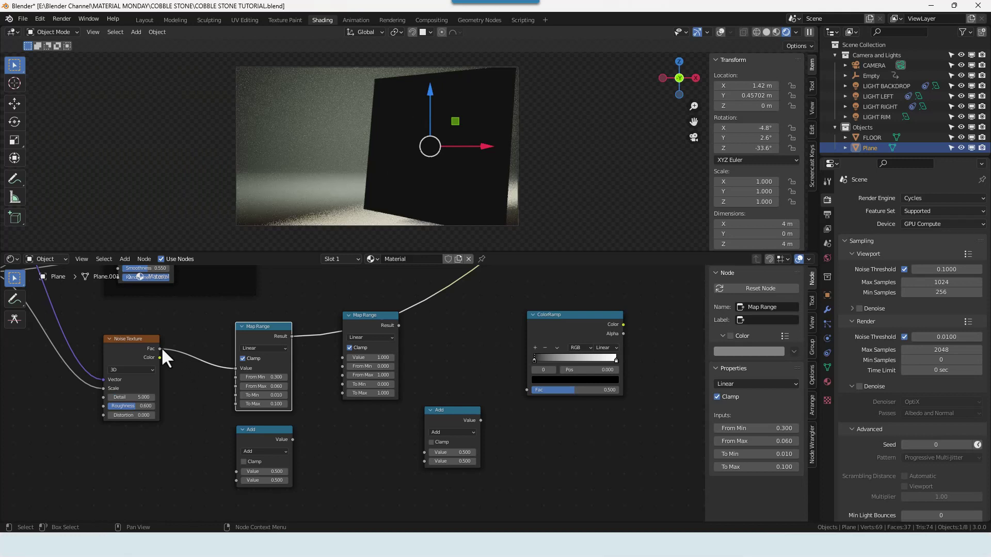
Link the Noise Texture's Fac to the first Math node, set it to Multiply and its second value to 0.8
{"action": "left_click_drag", "start_coordinate": [160, 350], "coordinate": [237, 471]}
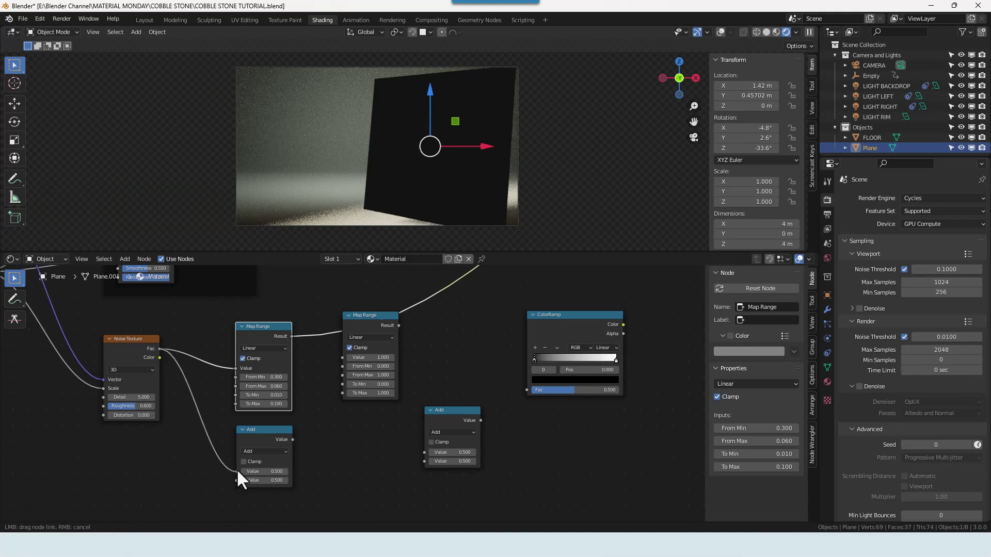
{"action": "left_click", "coordinate": [267, 451]}
{"action": "left_click", "coordinate": [253, 367]}
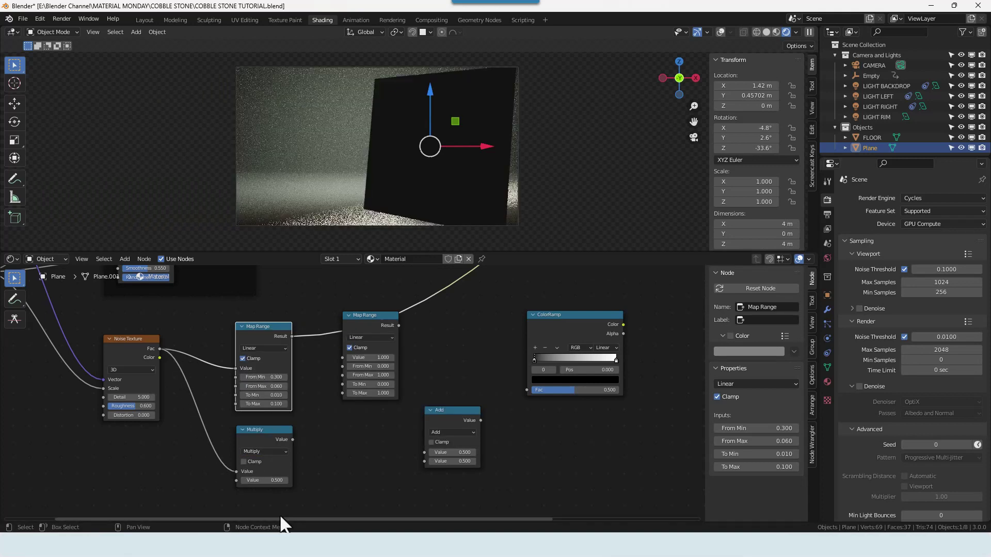
{"action": "left_click", "coordinate": [264, 480]}
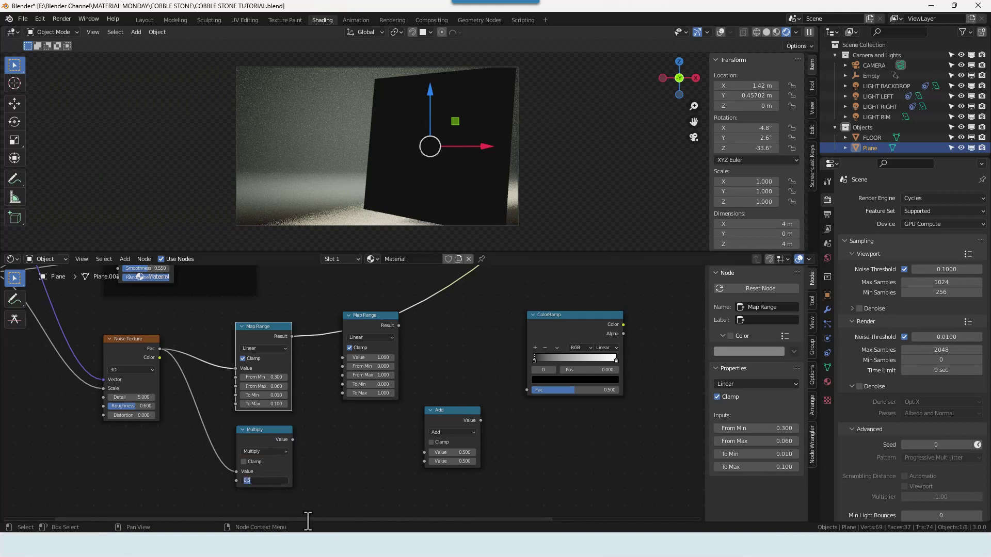
{"action": "key", "text": "Return"}
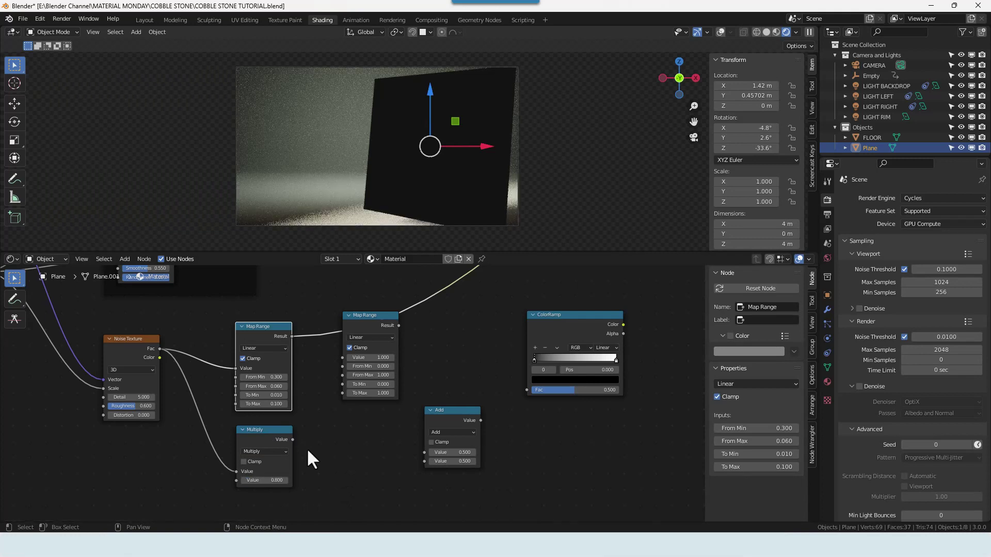
Set the duplicated Math node to Subtract, feeding the second Map Range's Result into its first value and the Multiply output into its second
{"action": "left_click_drag", "start_coordinate": [293, 439], "coordinate": [431, 458]}
{"action": "left_click", "coordinate": [447, 434]}
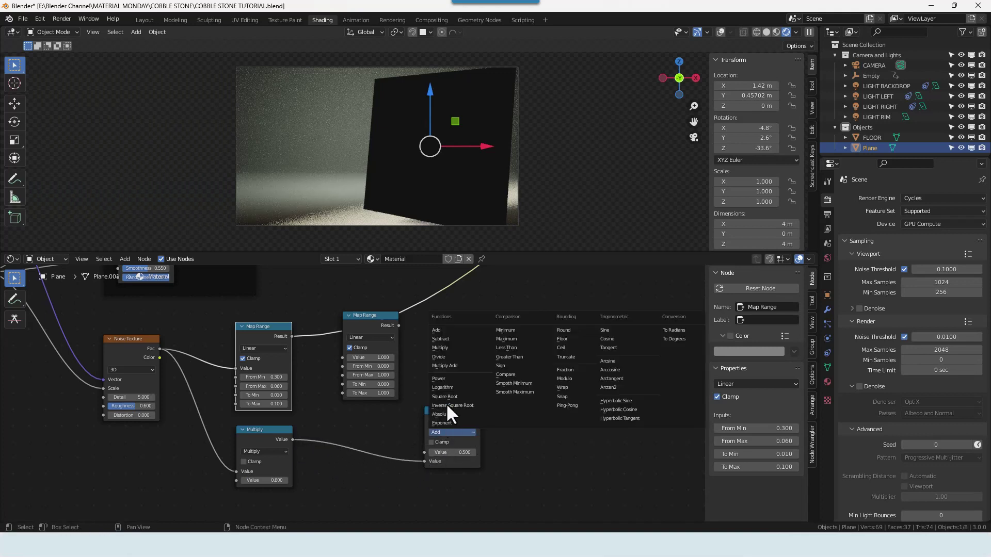
{"action": "left_click", "coordinate": [454, 336]}
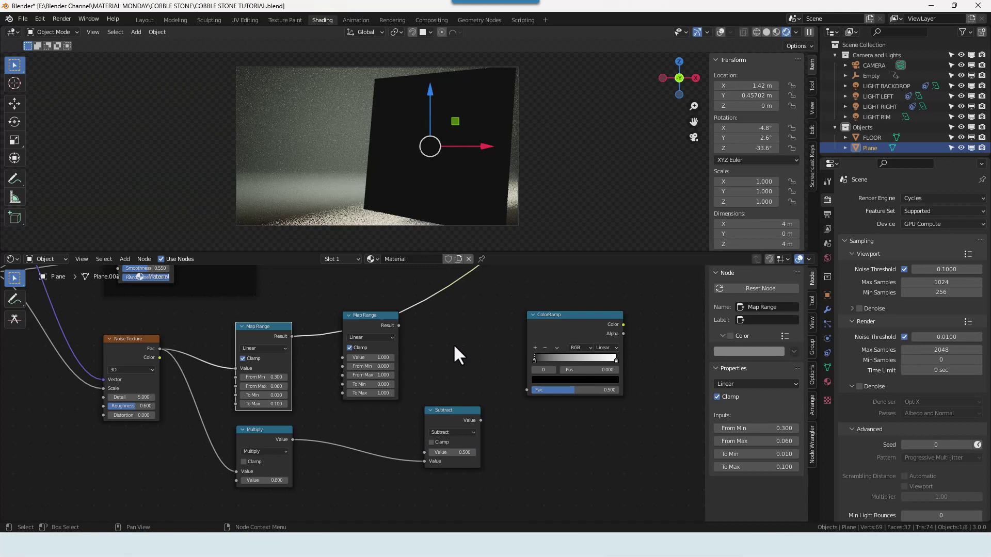
{"action": "left_click_drag", "start_coordinate": [378, 324], "coordinate": [429, 451]}
{"action": "left_click_drag", "start_coordinate": [439, 417], "coordinate": [438, 396]}
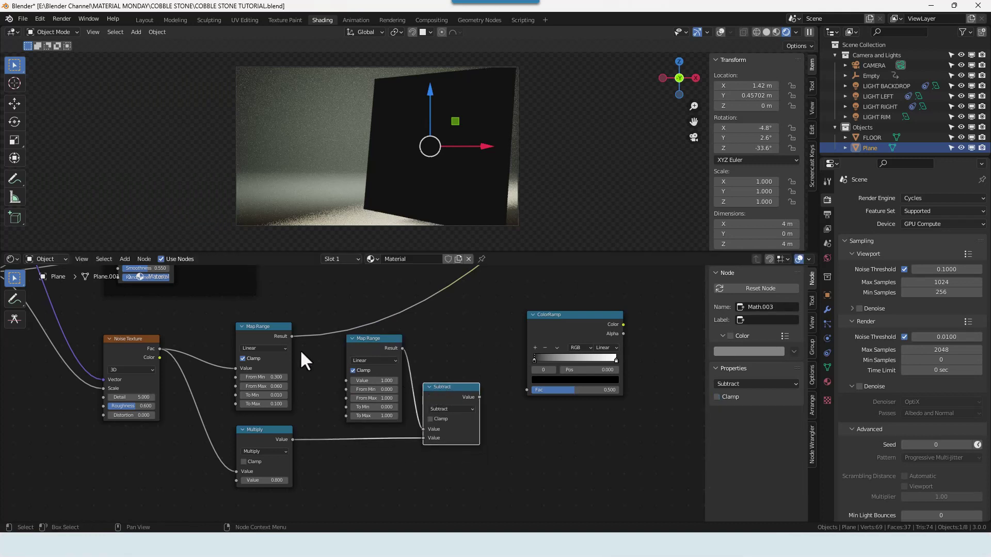
Link the first Map Range's Result to the second one's From Min and the COBBLE PATTERN frame's Subtract output to its Value
{"action": "left_click_drag", "start_coordinate": [292, 336], "coordinate": [296, 309]}
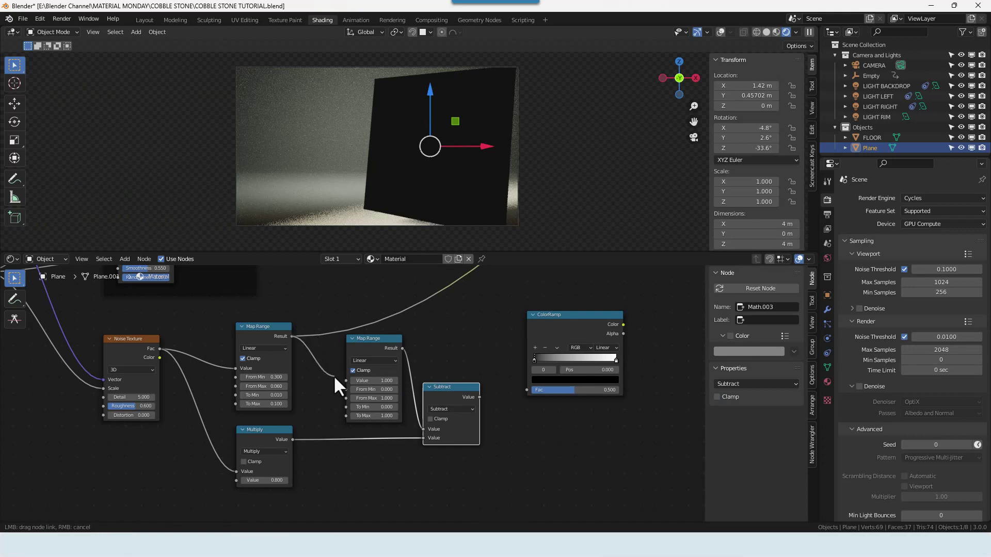
{"action": "left_click_drag", "start_coordinate": [334, 376], "coordinate": [346, 386]}
{"action": "middle_click_drag", "start_coordinate": [338, 342], "coordinate": [344, 433]}
{"action": "scroll", "coordinate": [333, 398], "scroll_direction": "down", "scroll_amount": 2}
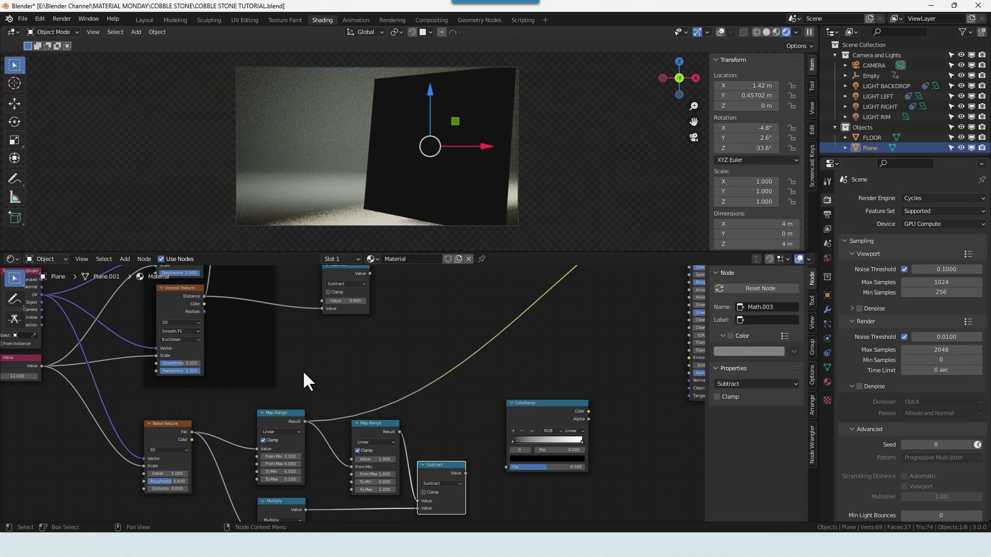
{"action": "scroll", "coordinate": [302, 370], "scroll_direction": "down", "scroll_amount": 2}
{"action": "middle_click_drag", "start_coordinate": [288, 299], "coordinate": [287, 343]}
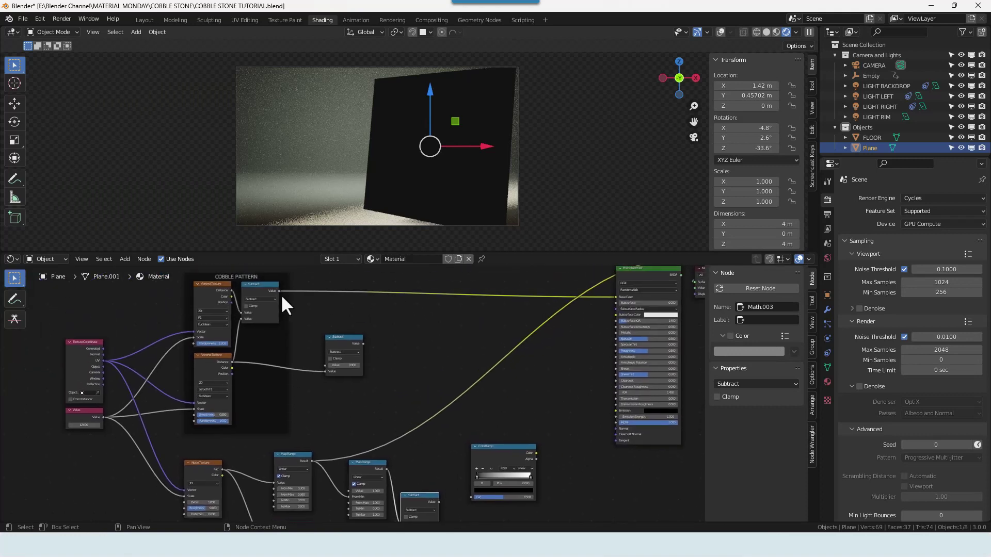
{"action": "left_click_drag", "start_coordinate": [278, 290], "coordinate": [348, 489]}
{"action": "scroll", "coordinate": [435, 423], "scroll_direction": "down", "scroll_amount": 1}
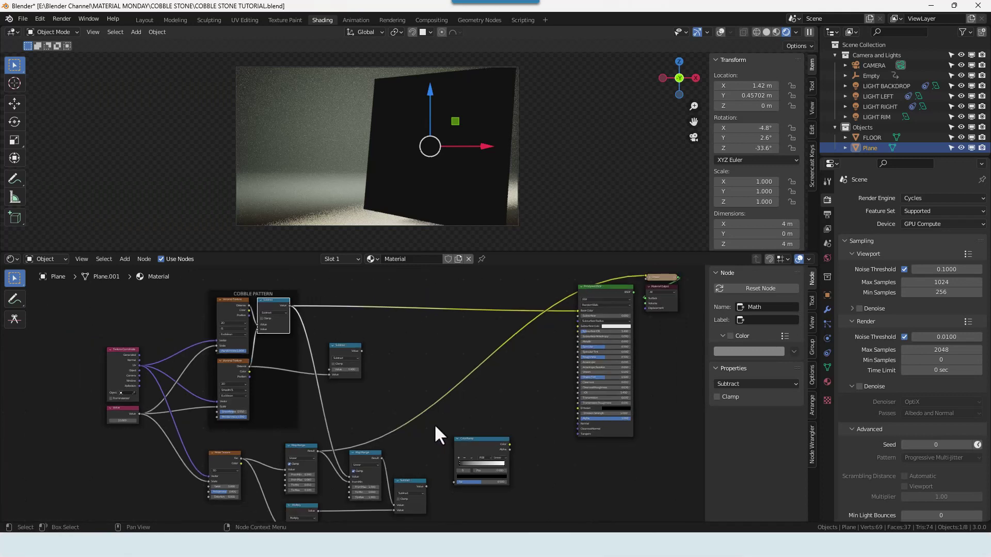
Link the Subtract node beside the second Map Range to the ColorRamp's Fac and preview the ColorRamp on the plane
{"action": "middle_click_drag", "start_coordinate": [435, 423], "coordinate": [421, 360]}
{"action": "left_click", "coordinate": [397, 422], "text": "ctrl+shift"}
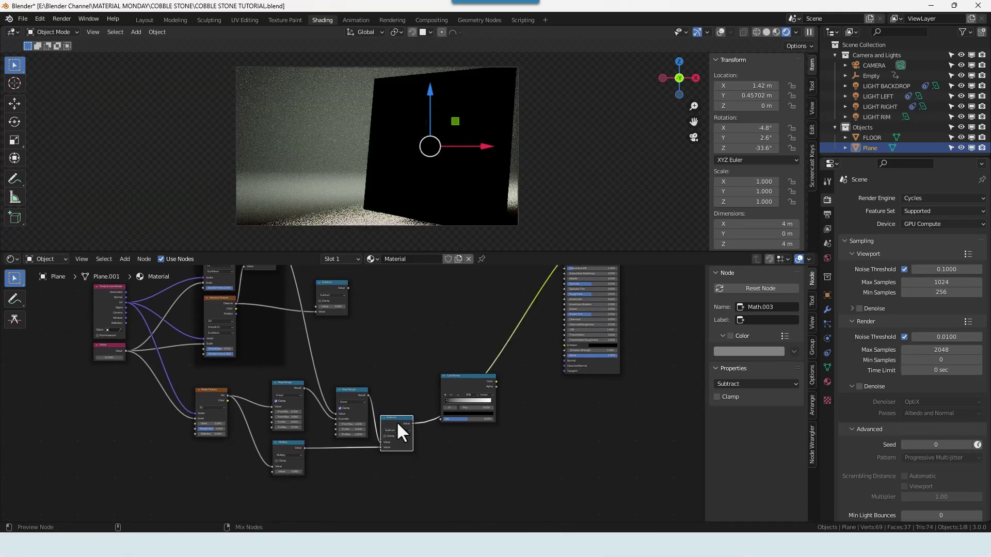
{"action": "scroll", "coordinate": [410, 368], "scroll_direction": "up", "scroll_amount": 3}
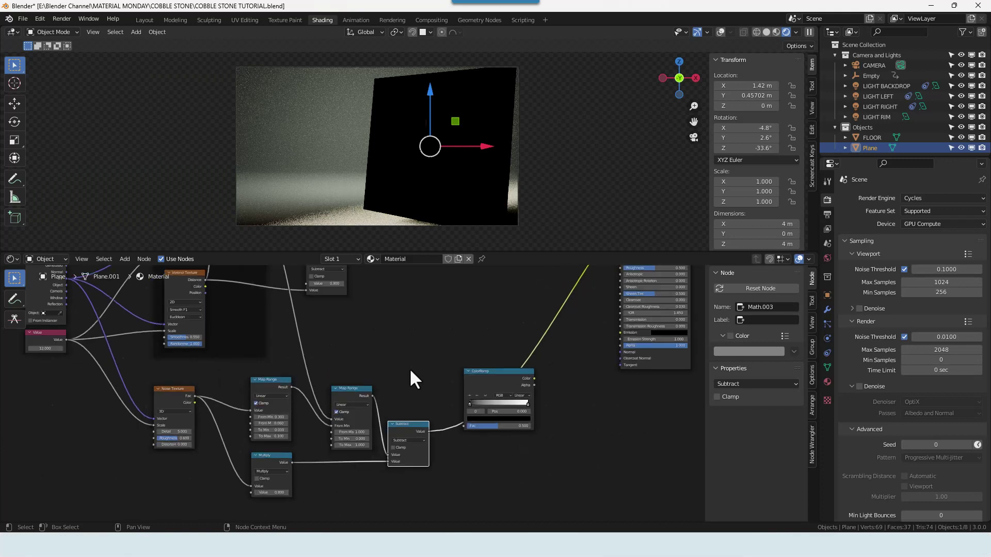
{"action": "middle_click_drag", "start_coordinate": [416, 404], "coordinate": [385, 358]}
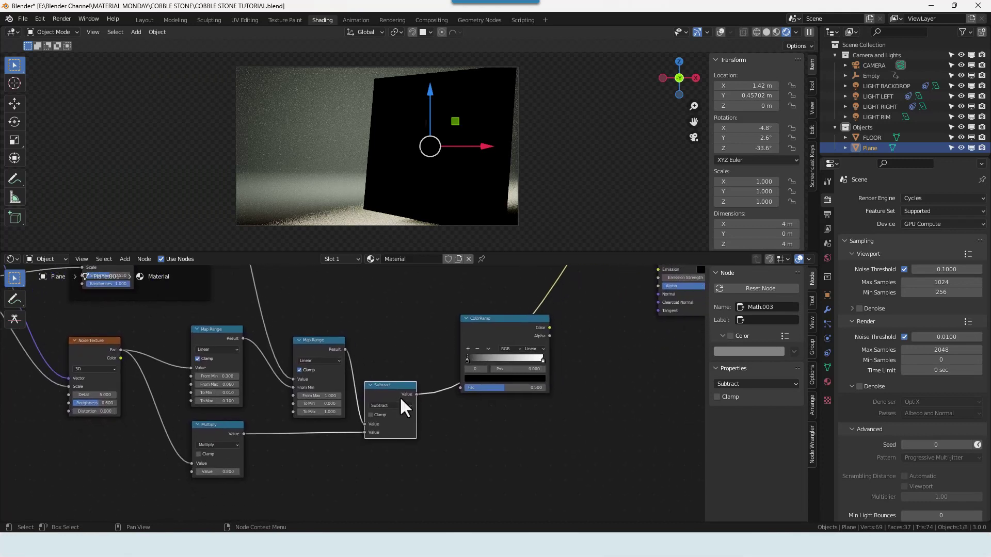
{"action": "left_click_drag", "start_coordinate": [420, 387], "coordinate": [464, 394]}
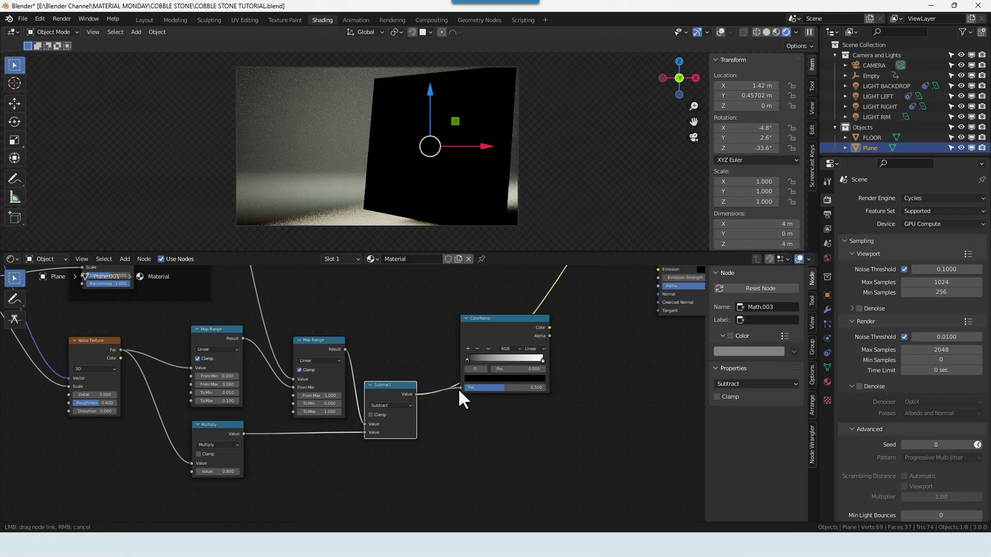
{"action": "left_click", "coordinate": [494, 333], "text": "ctrl+shift"}
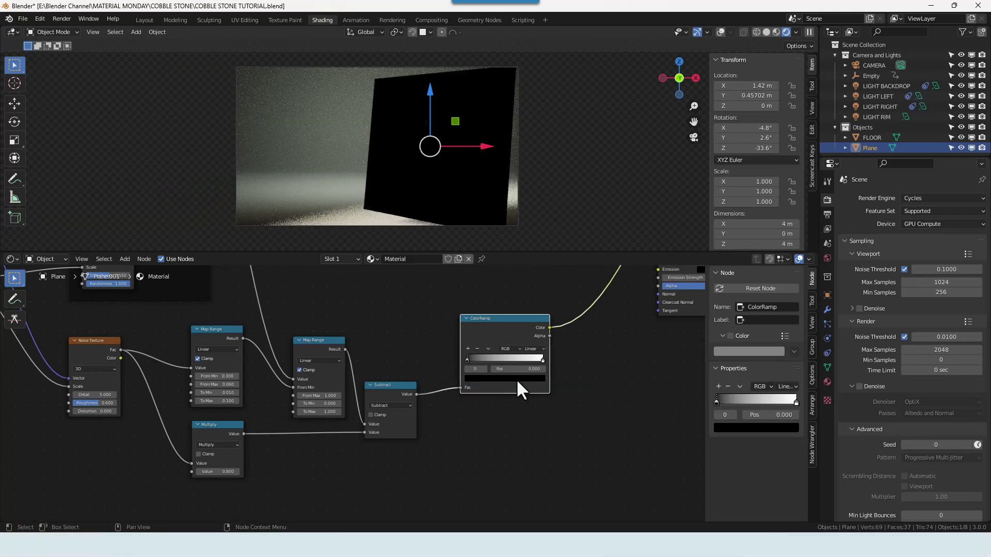
Set the ColorRamp's interpolation to Cardinal
{"action": "scroll", "coordinate": [519, 391], "scroll_direction": "up", "scroll_amount": 2}
{"action": "left_click", "coordinate": [610, 326]}
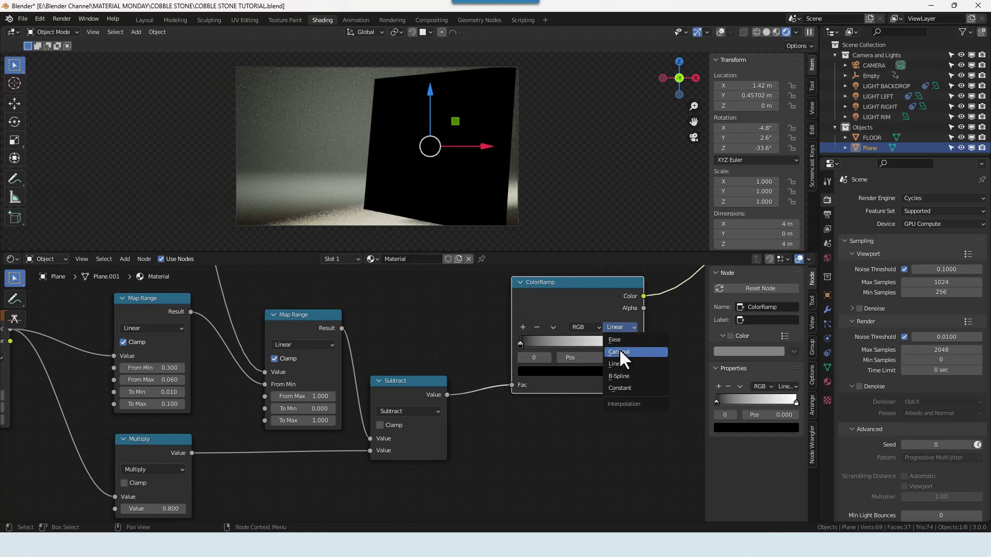
{"action": "left_click", "coordinate": [618, 350]}
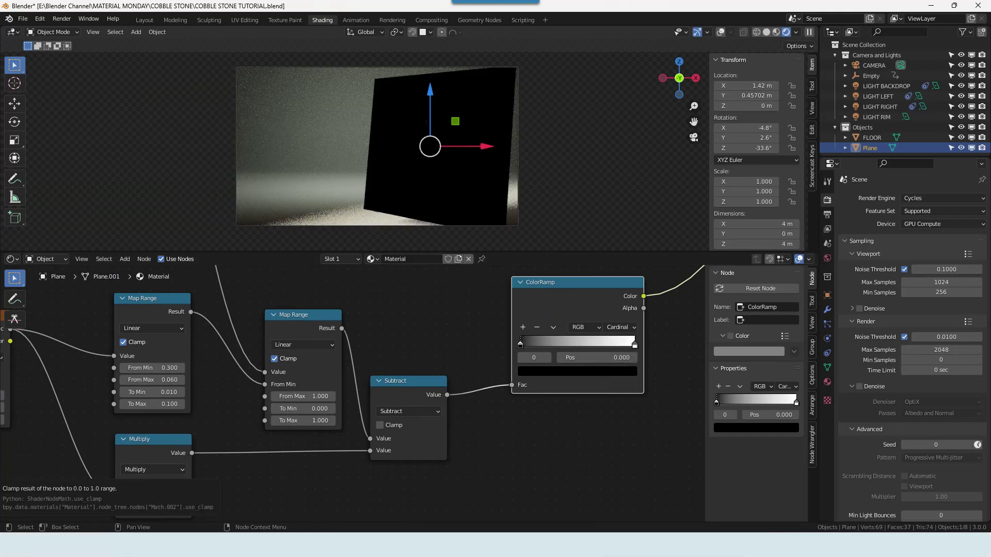
Set the second Map Range node's From Max to 0
{"action": "left_click", "coordinate": [321, 397]}
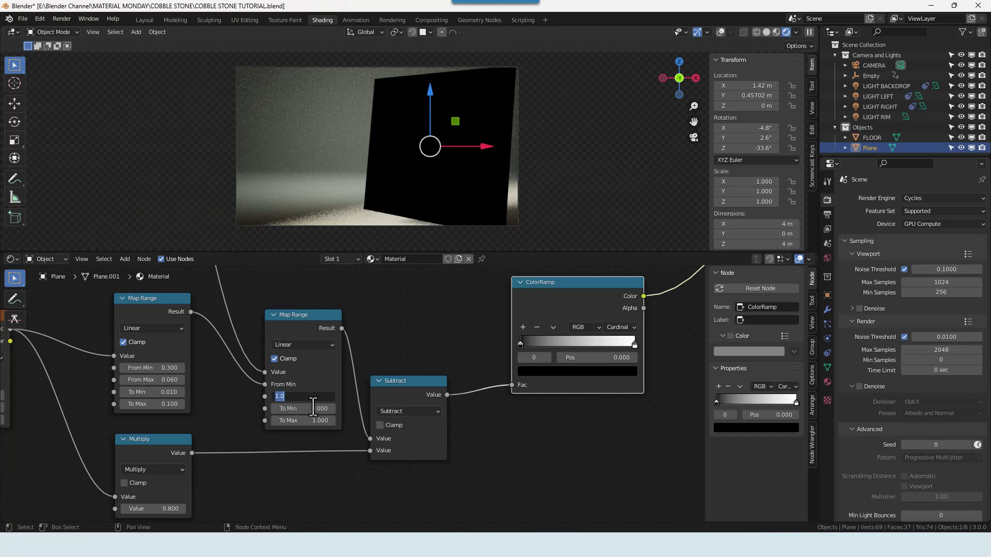
{"action": "key", "text": "Tab"}
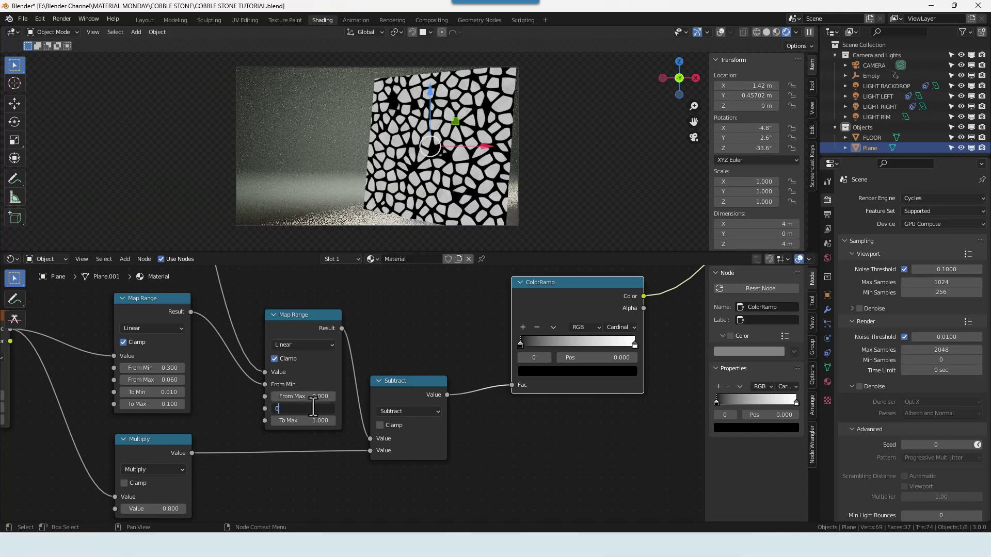
{"action": "key", "text": "Tab"}
{"action": "key", "text": "Return"}
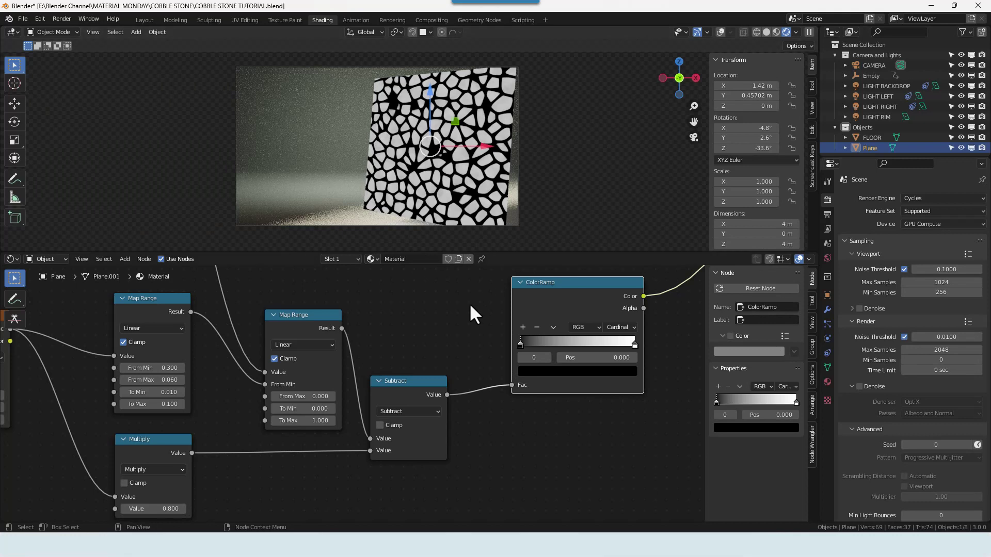
Add a middle color stop to the ColorRamp at position 0.500
{"action": "scroll", "coordinate": [447, 323], "scroll_direction": "down", "scroll_amount": 3}
{"action": "scroll", "coordinate": [497, 363], "scroll_direction": "up", "scroll_amount": 3}
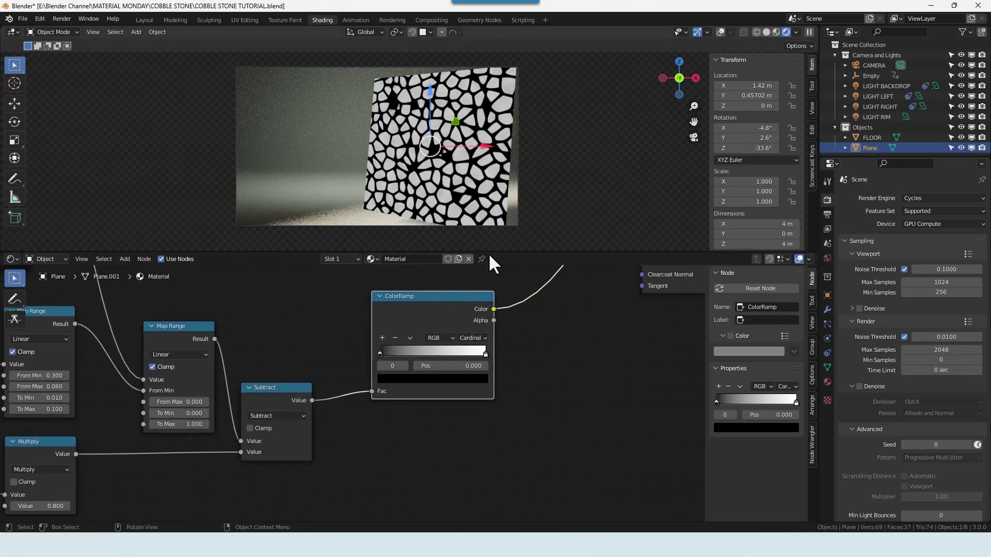
{"action": "scroll", "coordinate": [495, 360], "scroll_direction": "up", "scroll_amount": 1}
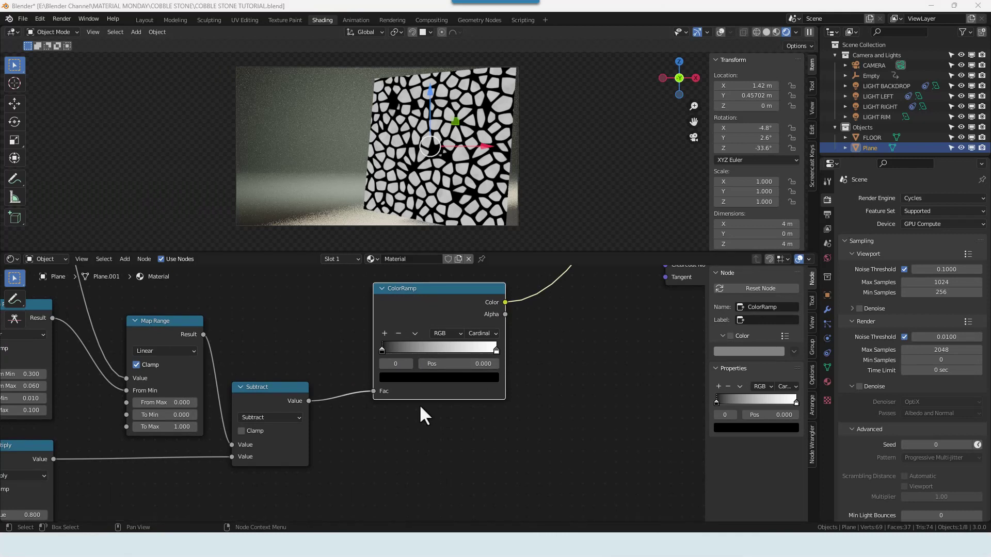
{"action": "left_click", "coordinate": [385, 333]}
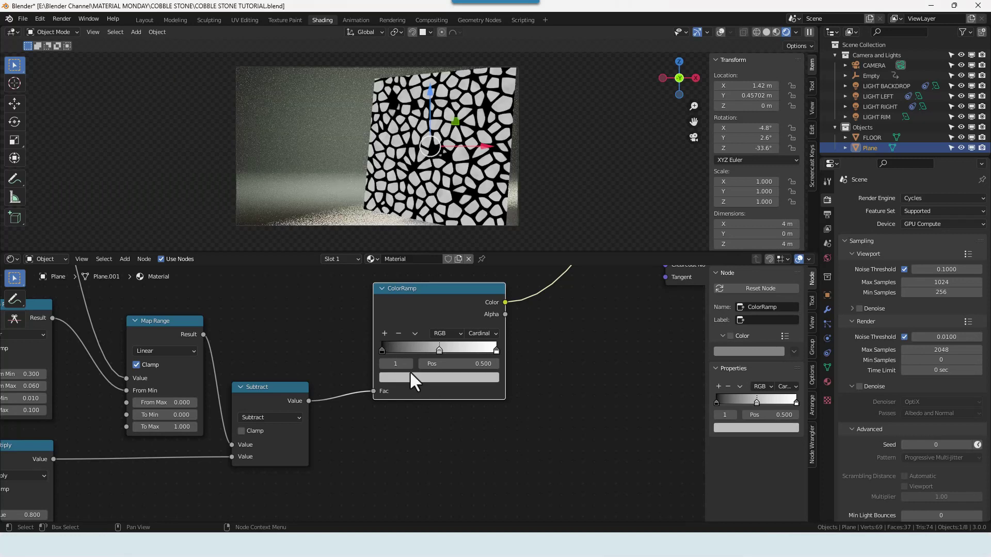
Tint the ColorRamp's first stop a dark brownish grey, about hex 312F27
{"action": "left_click_drag", "start_coordinate": [383, 349], "coordinate": [378, 349]}
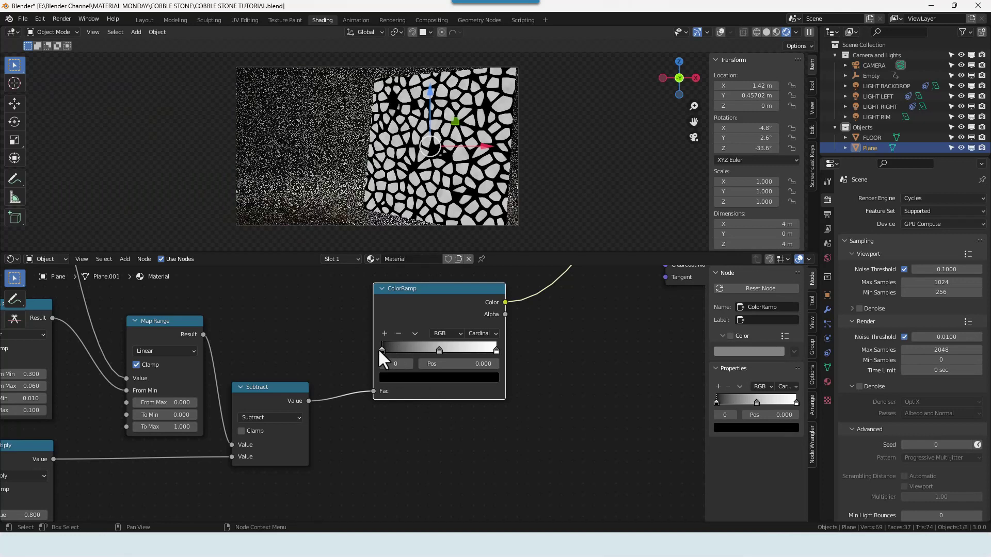
{"action": "key", "text": "ctrl+v"}
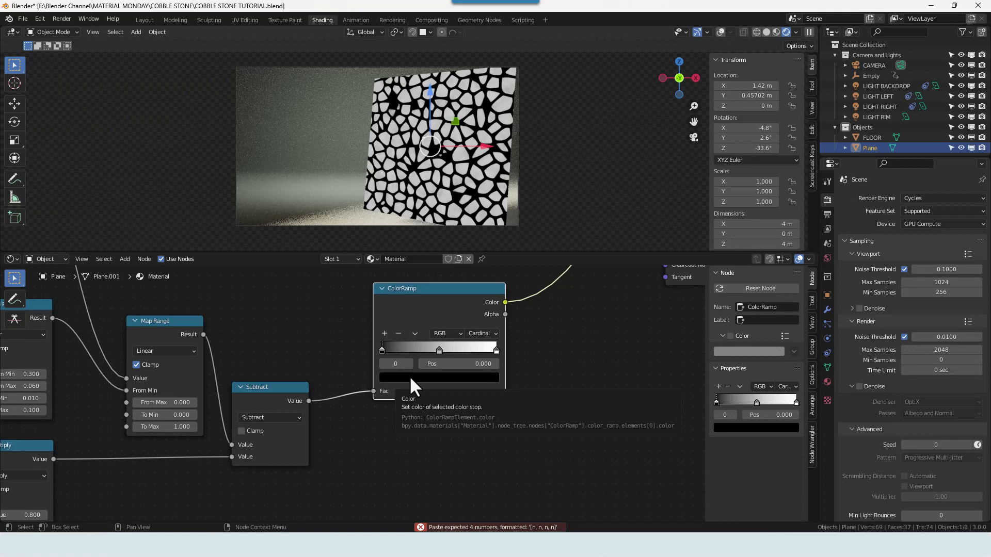
{"action": "left_click", "coordinate": [410, 376]}
{"action": "left_click_drag", "start_coordinate": [473, 299], "coordinate": [474, 285]}
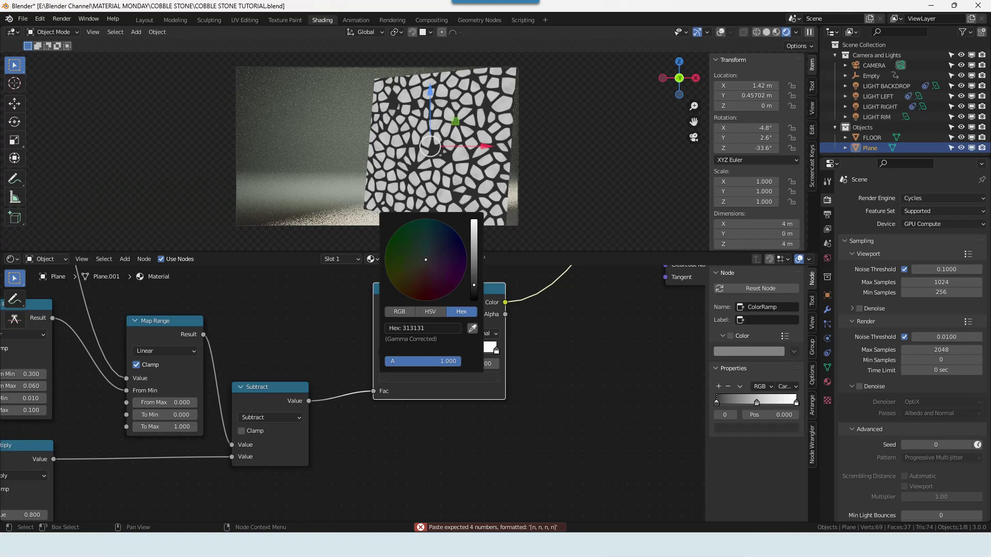
{"action": "left_click", "coordinate": [422, 259]}
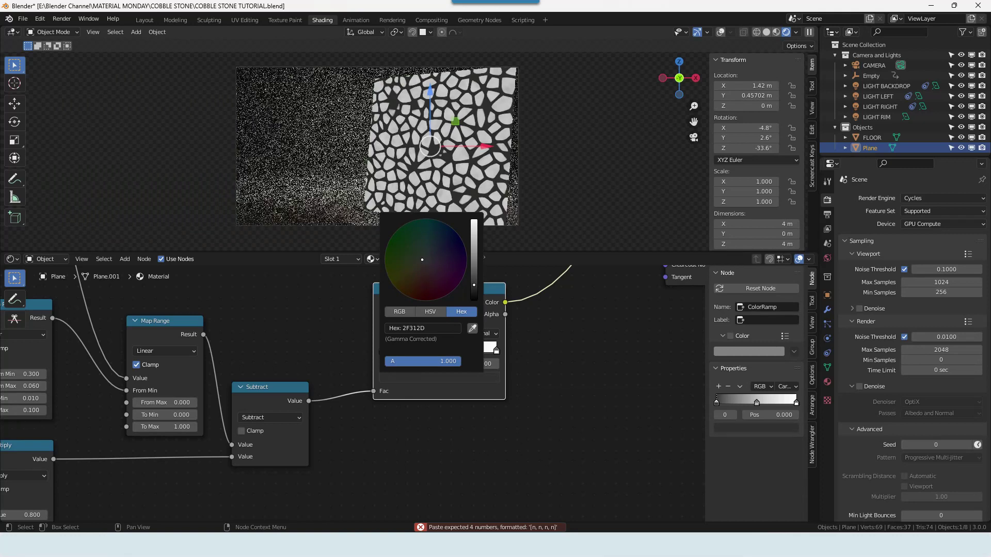
{"action": "left_click", "coordinate": [422, 261]}
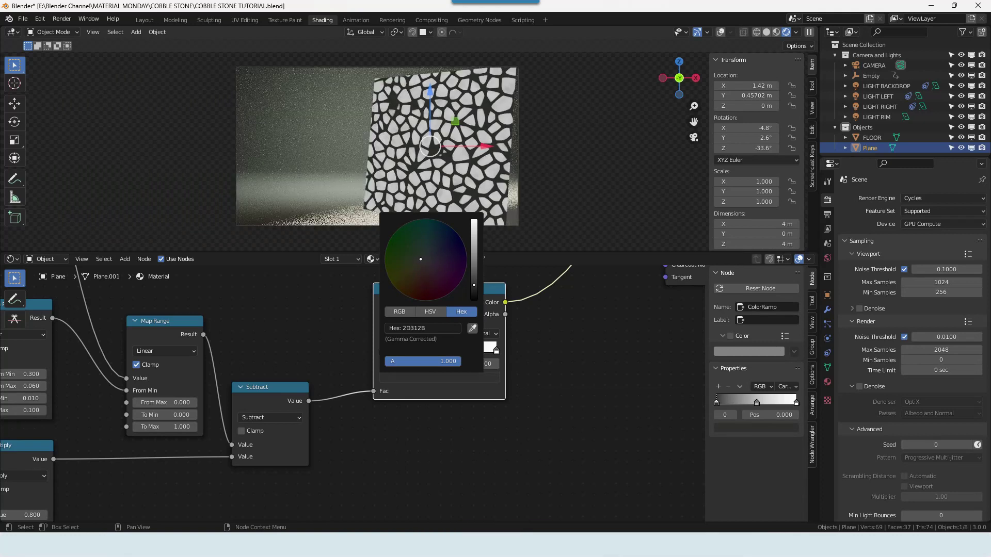
{"action": "left_click", "coordinate": [422, 262]}
{"action": "left_click_drag", "start_coordinate": [423, 262], "coordinate": [420, 265]}
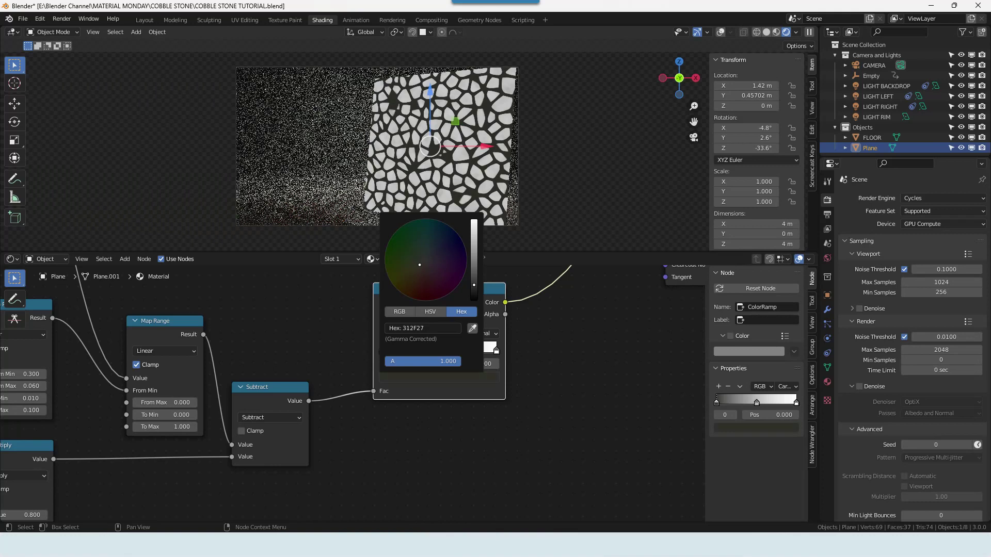
Set the first stop's HSV color to hue 0.135, saturation 0.325 and value 0.010
{"action": "left_click", "coordinate": [418, 311]}
{"action": "left_click_drag", "start_coordinate": [413, 352], "coordinate": [410, 352]}
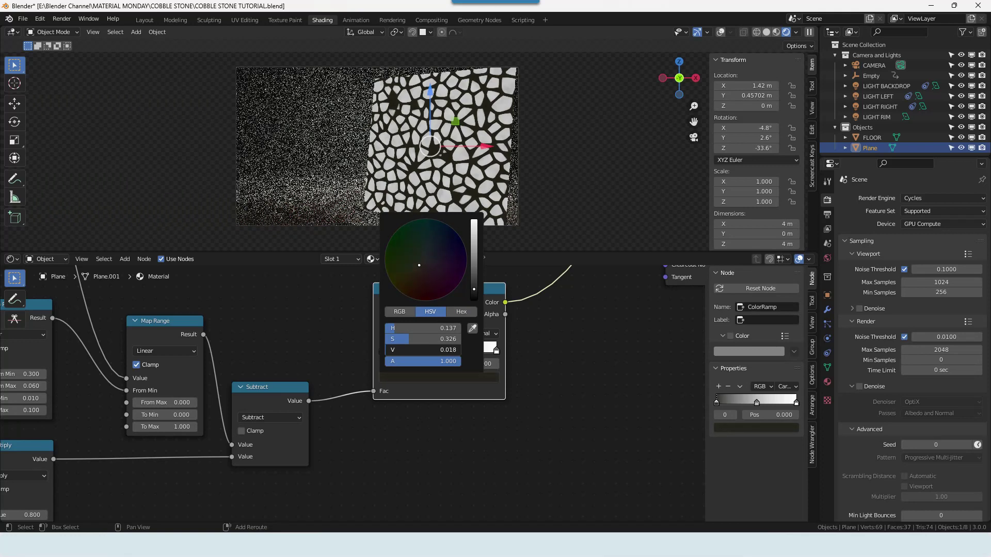
{"action": "left_click_drag", "start_coordinate": [411, 352], "coordinate": [398, 349]}
{"action": "left_click", "coordinate": [409, 339]}
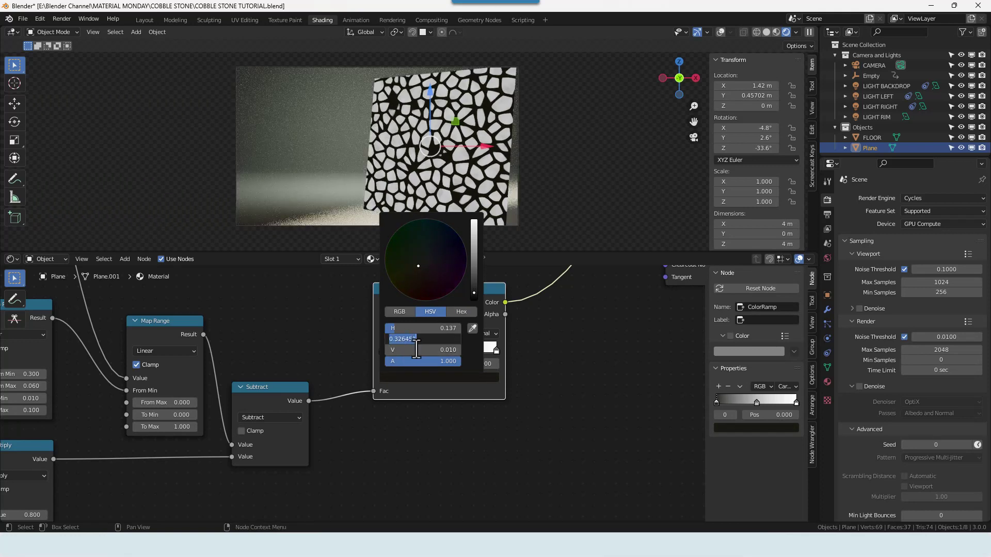
{"action": "type", "text": "0.325"}
{"action": "key", "text": "Return"}
{"action": "left_click", "coordinate": [416, 328]}
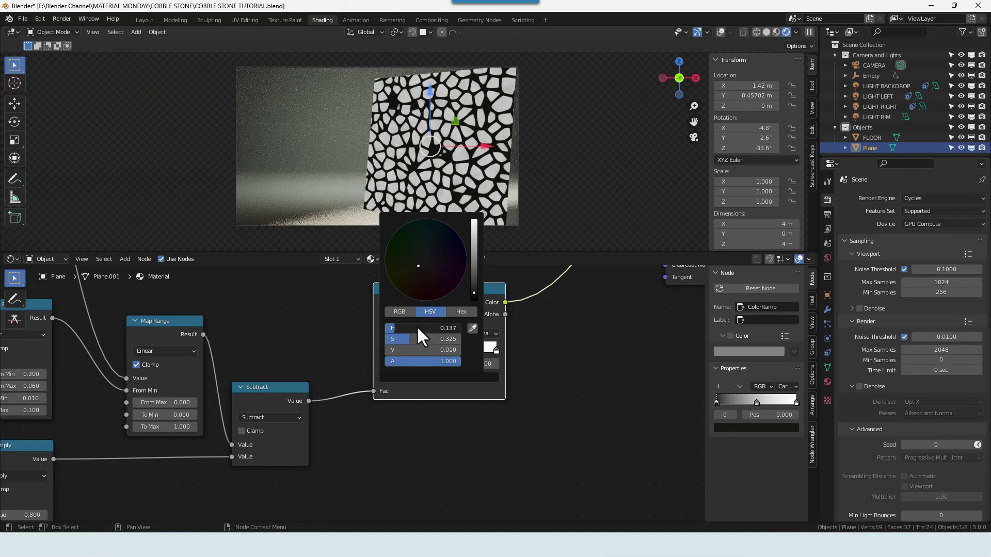
{"action": "type", "text": "0.135"}
{"action": "key", "text": "Return"}
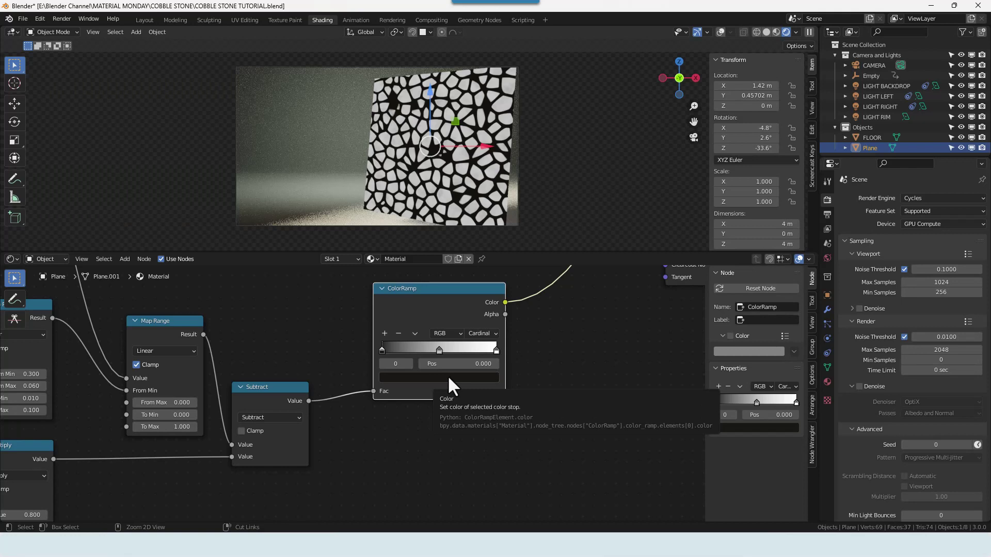
Copy the first stop's dark color onto the ColorRamp's middle stop and brighten it to a light beige
{"action": "left_click", "coordinate": [439, 350]}
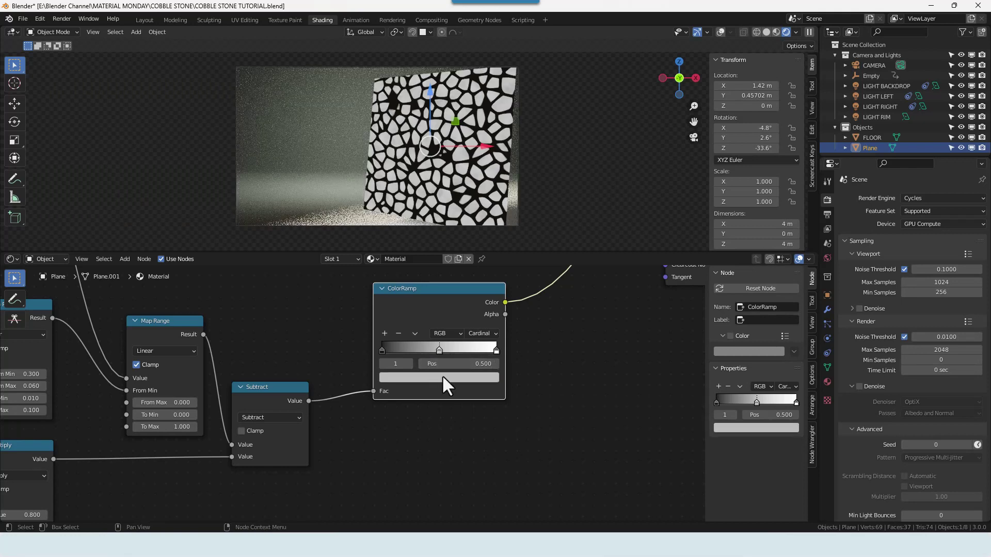
{"action": "key", "text": "BackSpace"}
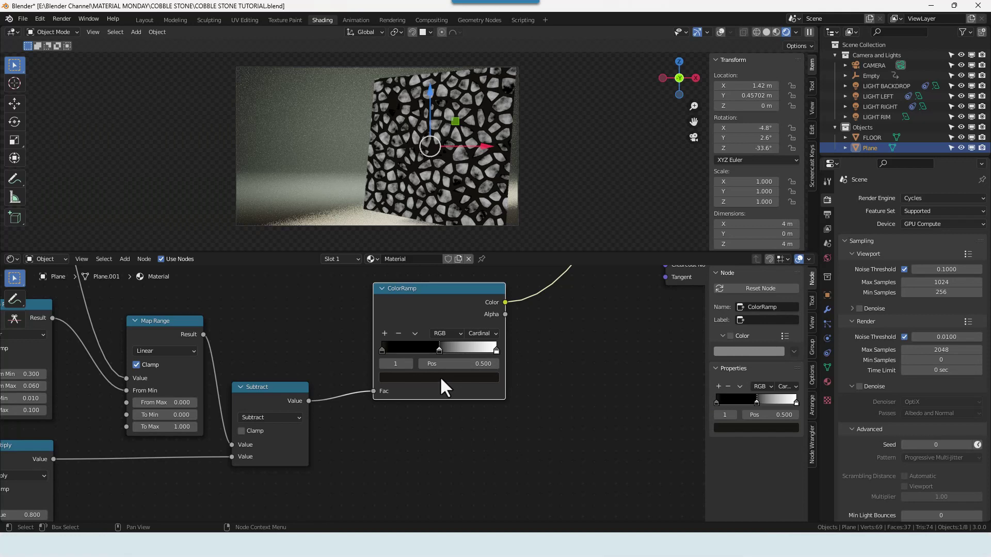
{"action": "left_click", "coordinate": [440, 376]}
{"action": "mouse_move", "coordinate": [434, 349]}
{"action": "left_mouse_down"}
{"action": "mouse_move", "coordinate": [555, 349]}
{"action": "mouse_move", "coordinate": [422, 350]}
{"action": "left_mouse_up"}
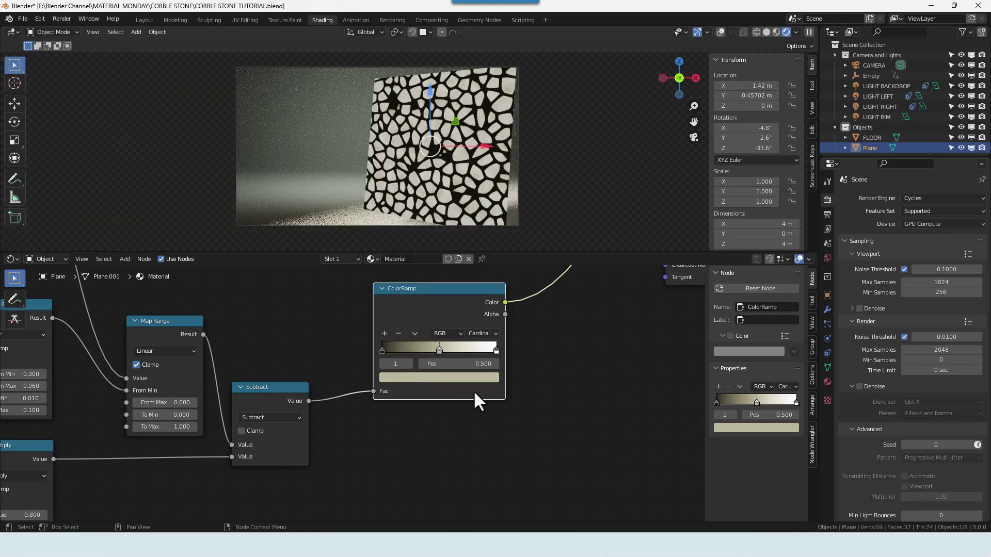
Paste the dark color onto the ColorRamp's last stop and set its HSV value to 0.35
{"action": "left_click", "coordinate": [497, 350]}
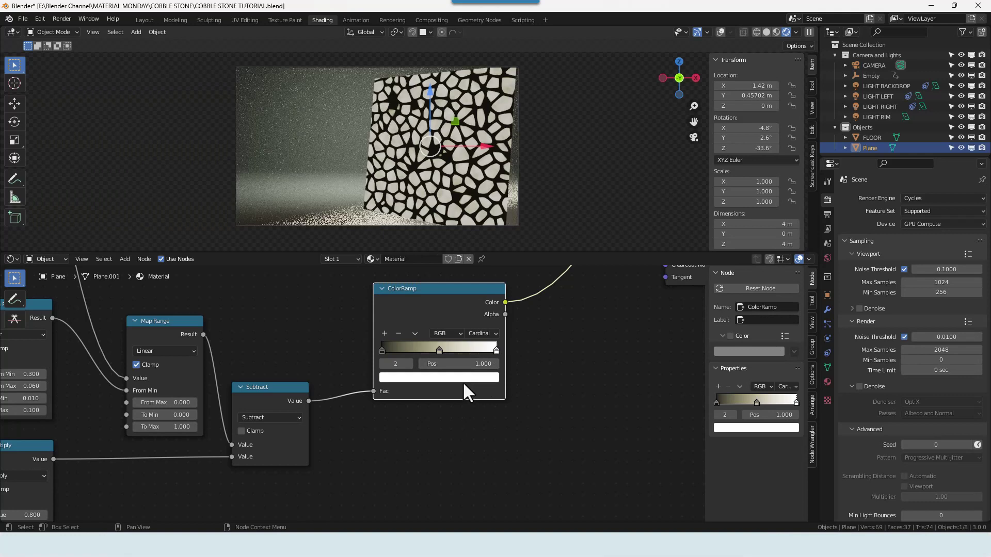
{"action": "key", "text": "ctrl+v"}
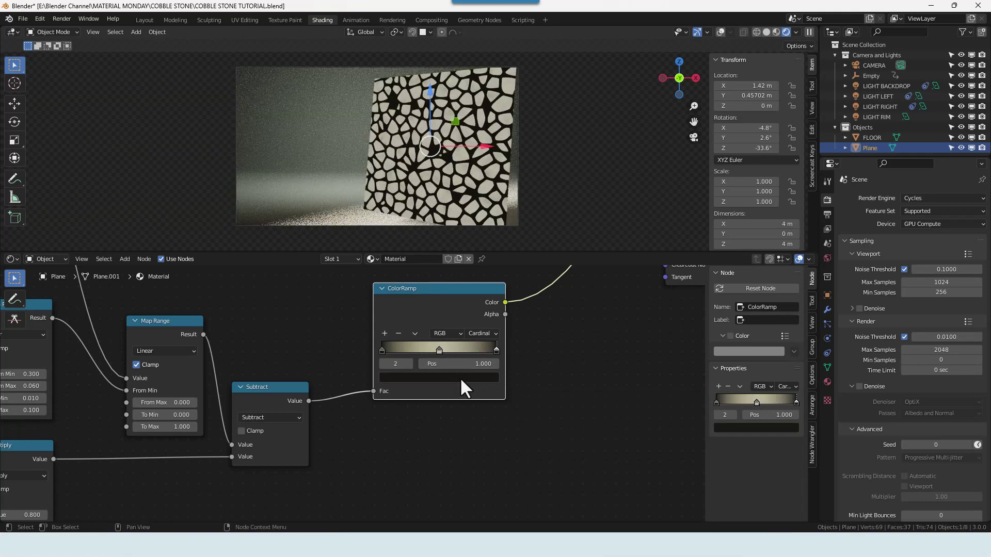
{"action": "left_click", "coordinate": [461, 377]}
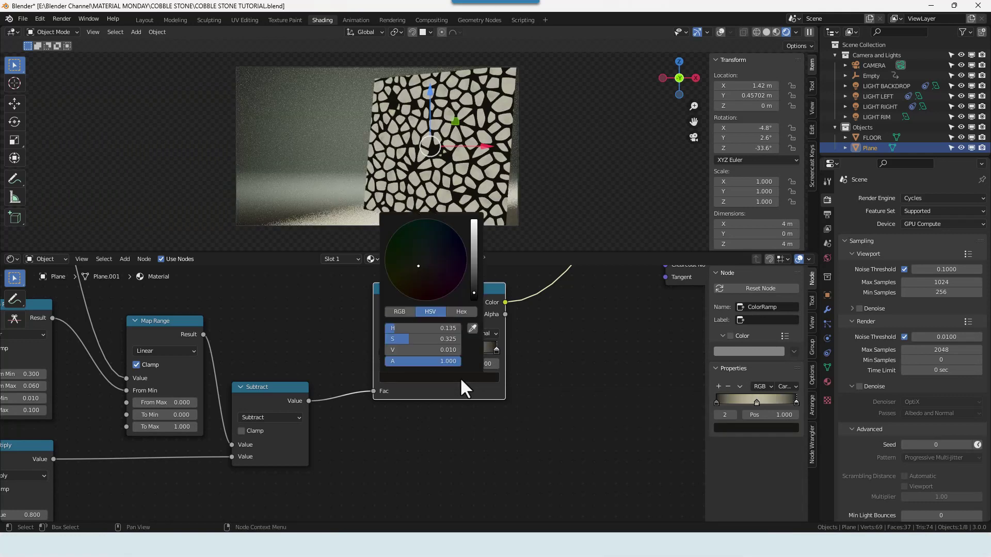
{"action": "left_click", "coordinate": [427, 350]}
{"action": "type", "text": ".35"}
{"action": "key", "text": "Return"}
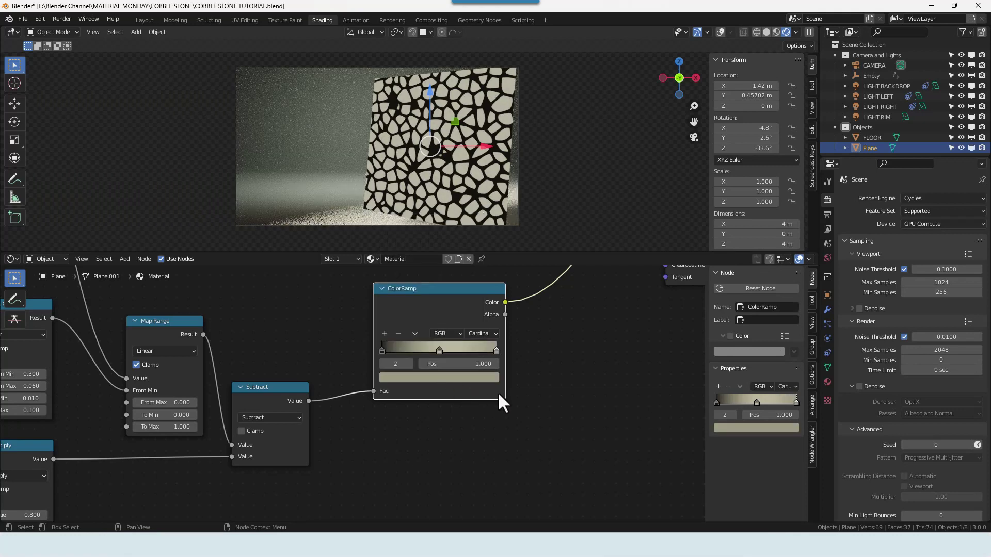
Darken the ColorRamp's last stop by setting its HSV value to 0.25
{"action": "left_click", "coordinate": [480, 377]}
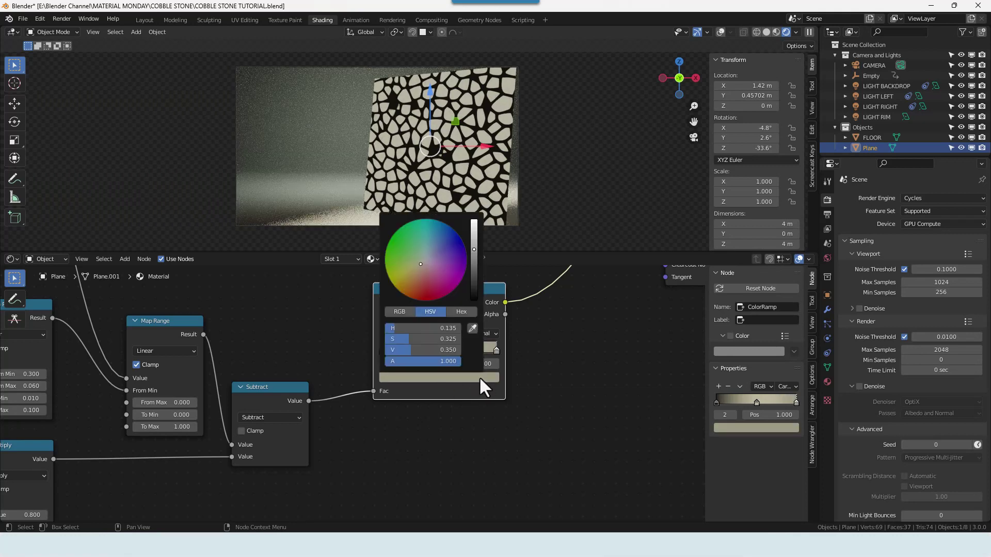
{"action": "left_click", "coordinate": [445, 350]}
{"action": "type", "text": ".25"}
{"action": "key", "text": "Return"}
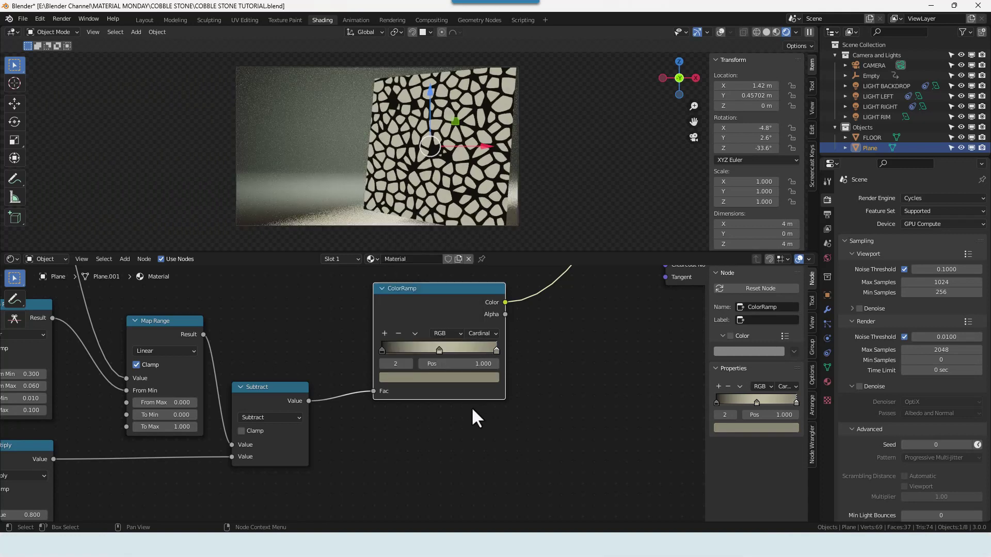
Move the ColorRamp's middle stop to about position 0.155 and its last stop to about 0.714
{"action": "left_click_drag", "start_coordinate": [440, 351], "coordinate": [398, 352]}
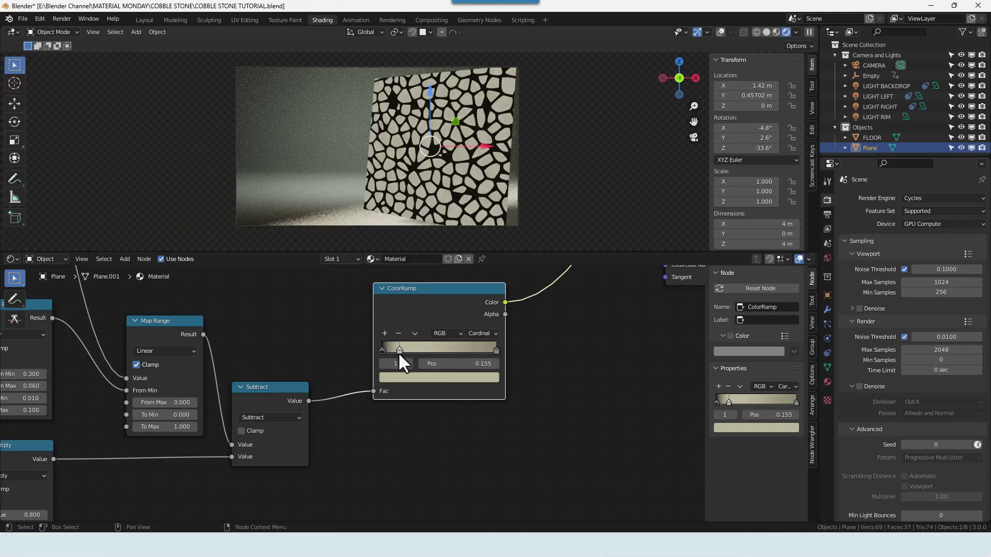
{"action": "left_click_drag", "start_coordinate": [494, 351], "coordinate": [460, 352]}
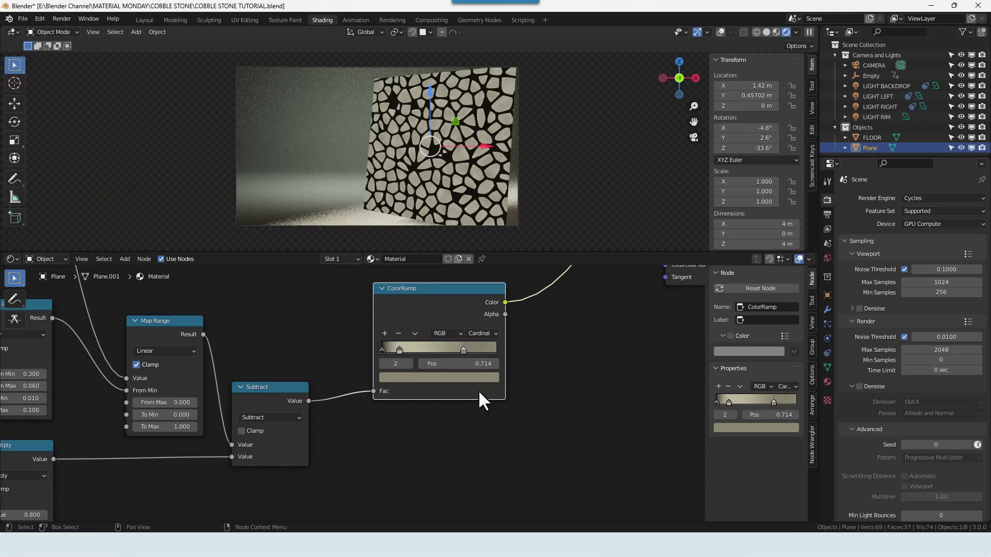
Preview the Principled BSDF on the plane instead of the ColorRamp
{"action": "scroll", "coordinate": [464, 410], "scroll_direction": "down", "scroll_amount": 4}
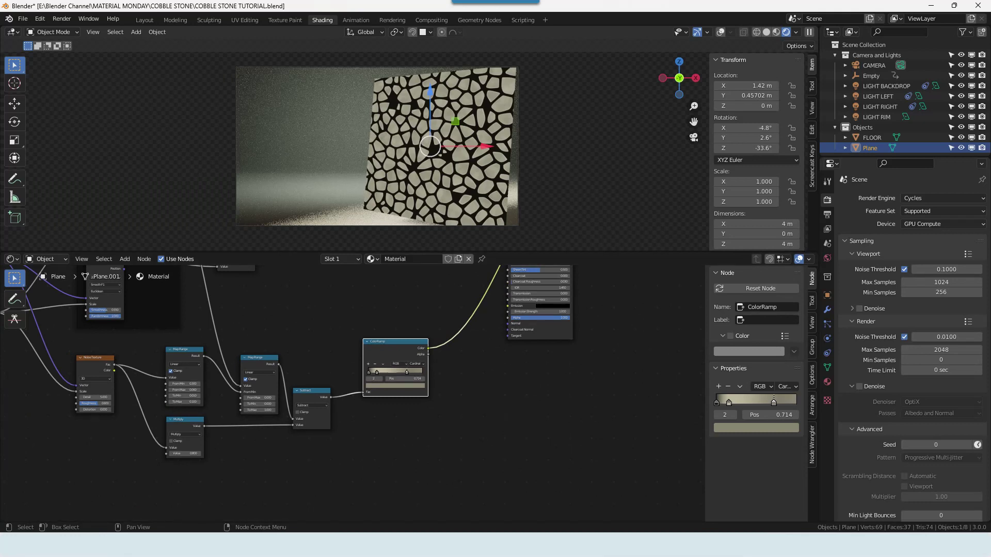
{"action": "left_click", "coordinate": [544, 328], "text": "ctrl+shift"}
{"action": "right_click", "coordinate": [474, 361]}
{"action": "middle_click_drag", "start_coordinate": [584, 305], "coordinate": [614, 427]}
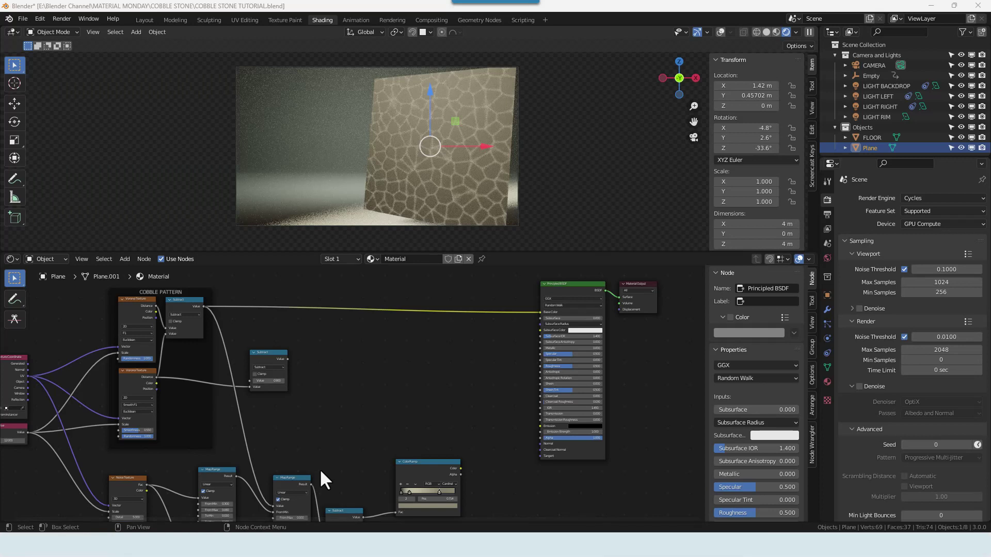
Insert a MixRGB node on the link between the COBBLE PATTERN frame's Subtract node and the Principled BSDF's Base Color
{"action": "key", "text": "shift+a"}
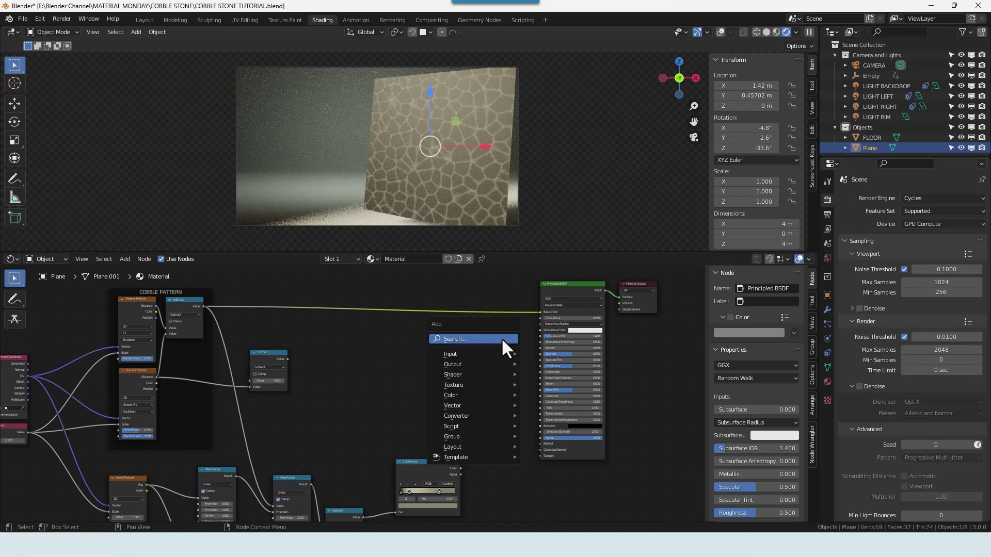
{"action": "left_click", "coordinate": [501, 337]}
{"action": "type", "text": "mix"}
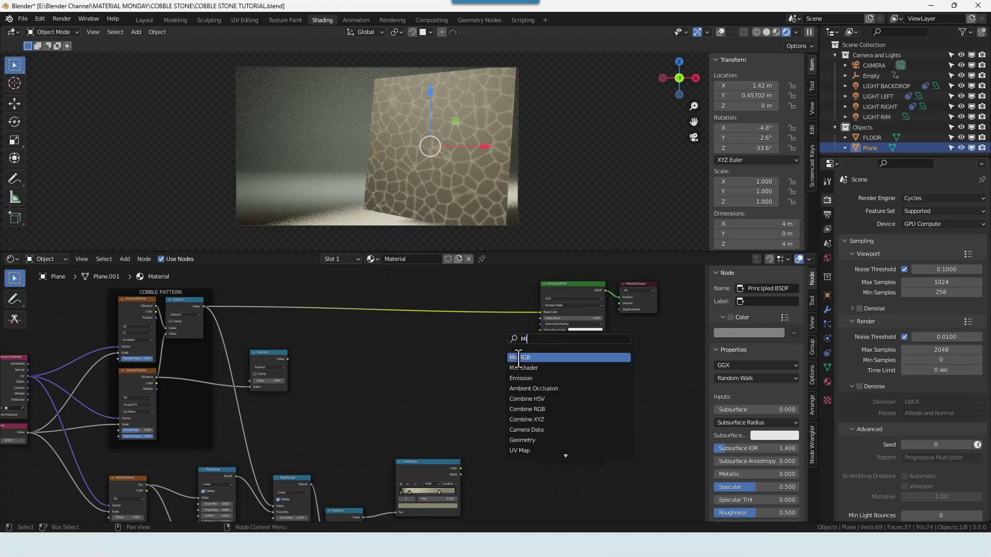
{"action": "left_click", "coordinate": [518, 356]}
{"action": "left_click", "coordinate": [507, 330]}
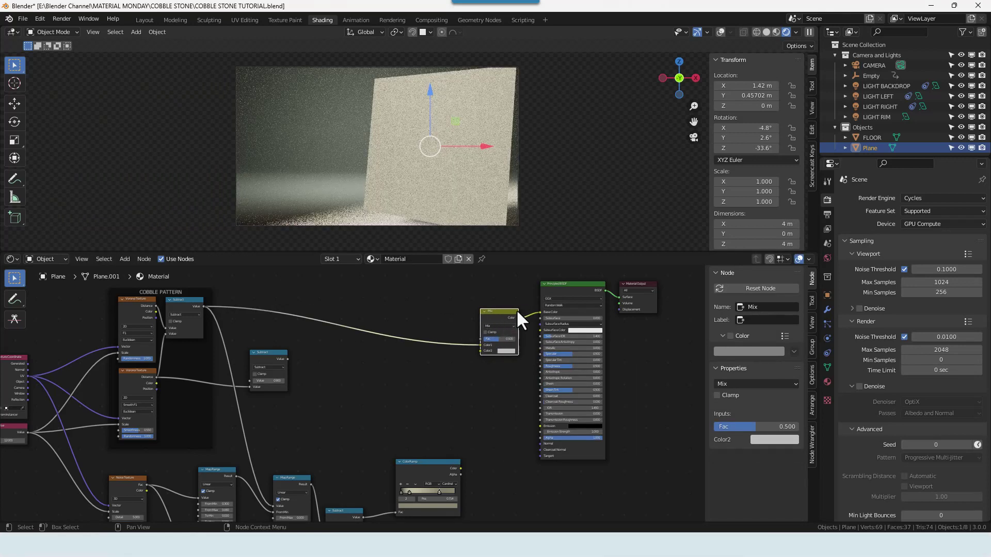
Move the Mix, Principled BSDF and Material Output nodes together, farther from the COBBLE PATTERN frame, to make room
{"action": "left_click_drag", "start_coordinate": [503, 280], "coordinate": [718, 386]}
{"action": "left_click_drag", "start_coordinate": [578, 294], "coordinate": [616, 289]}
{"action": "middle_click_drag", "start_coordinate": [539, 391], "coordinate": [537, 387]}
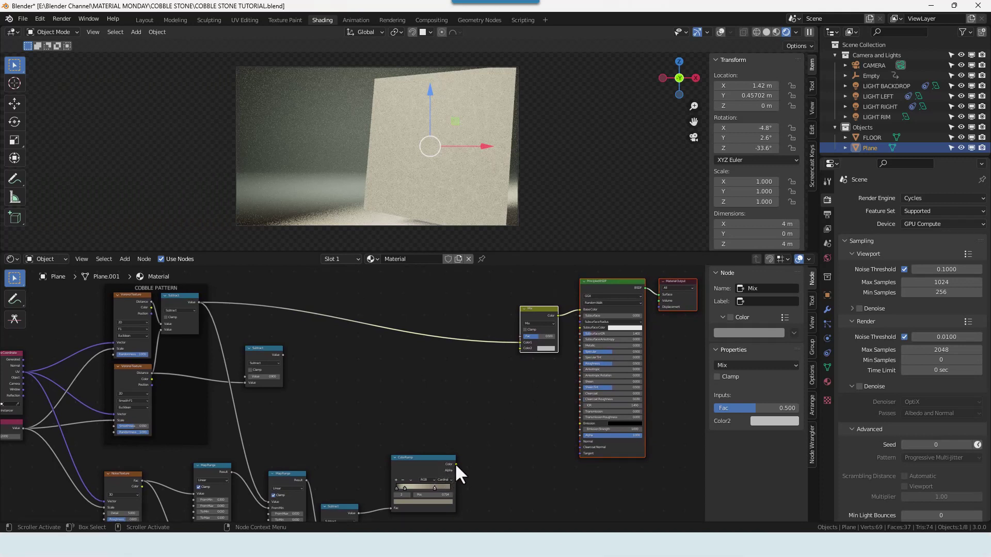
Link the ColorRamp's Color to the Mix node's Color1 and disconnect the COBBLE PATTERN Subtract output from its Color2
{"action": "left_click_drag", "start_coordinate": [456, 464], "coordinate": [521, 342]}
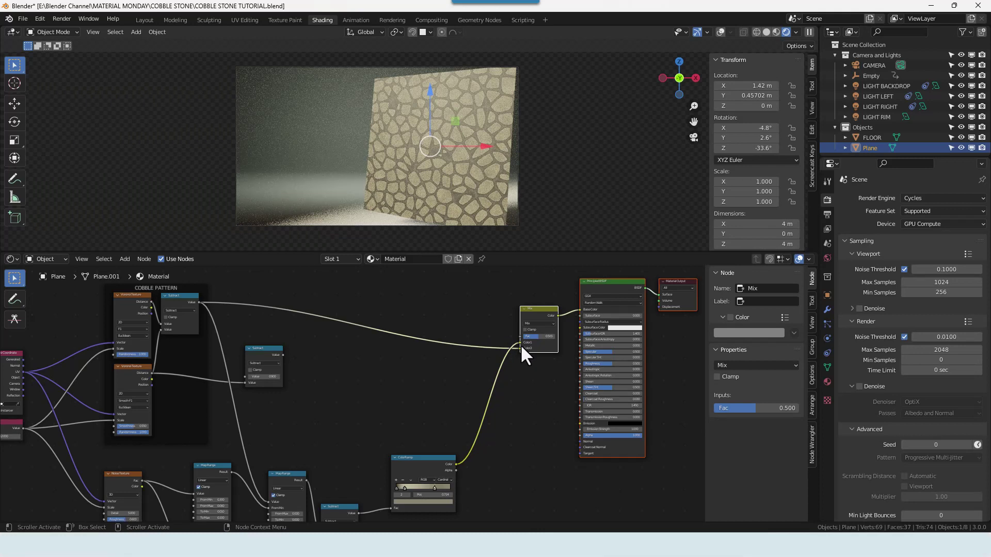
{"action": "left_click_drag", "start_coordinate": [519, 347], "coordinate": [413, 340]}
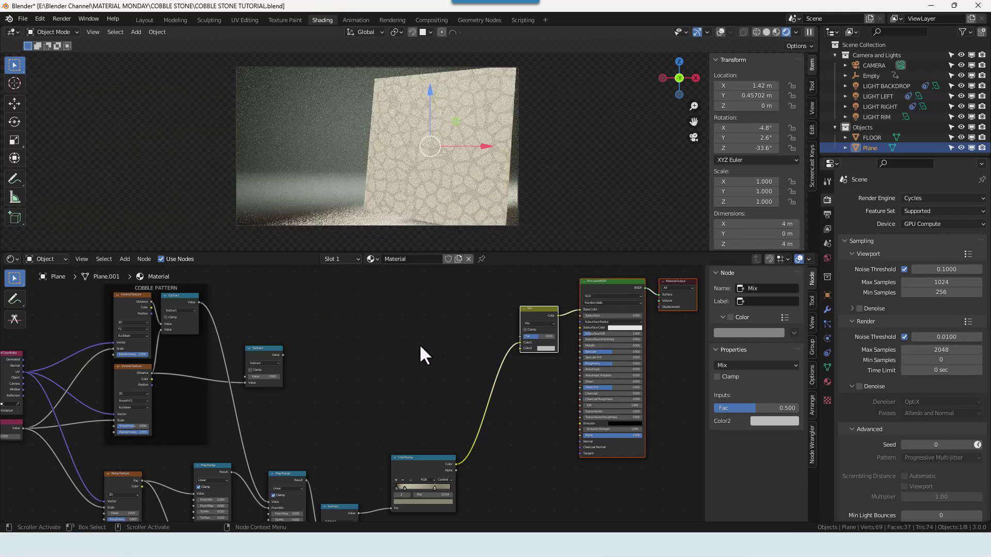
Set the Mix node's Color2 to a dark grey with a value of 0.1
{"action": "scroll", "coordinate": [555, 356], "scroll_direction": "up", "scroll_amount": 2}
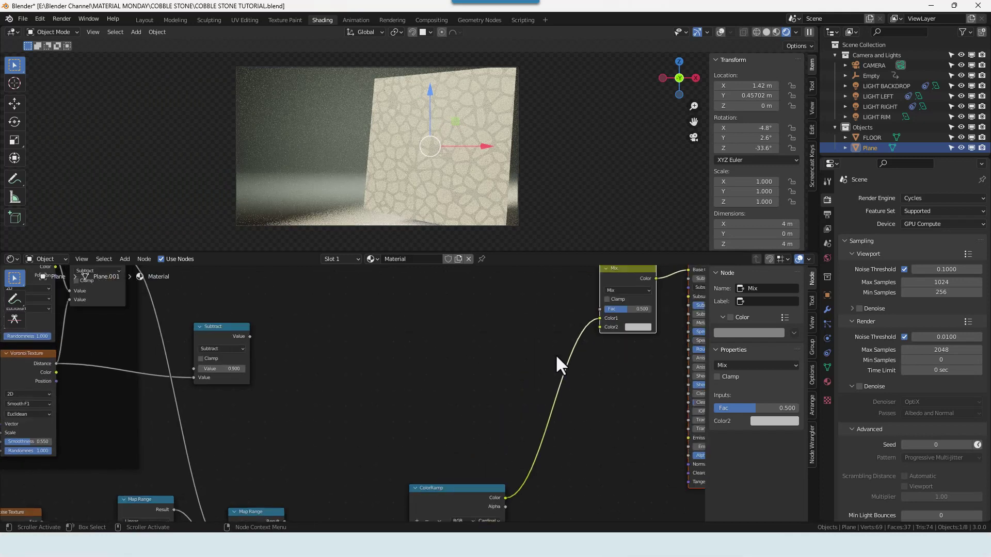
{"action": "scroll", "coordinate": [556, 355], "scroll_direction": "down", "scroll_amount": 1}
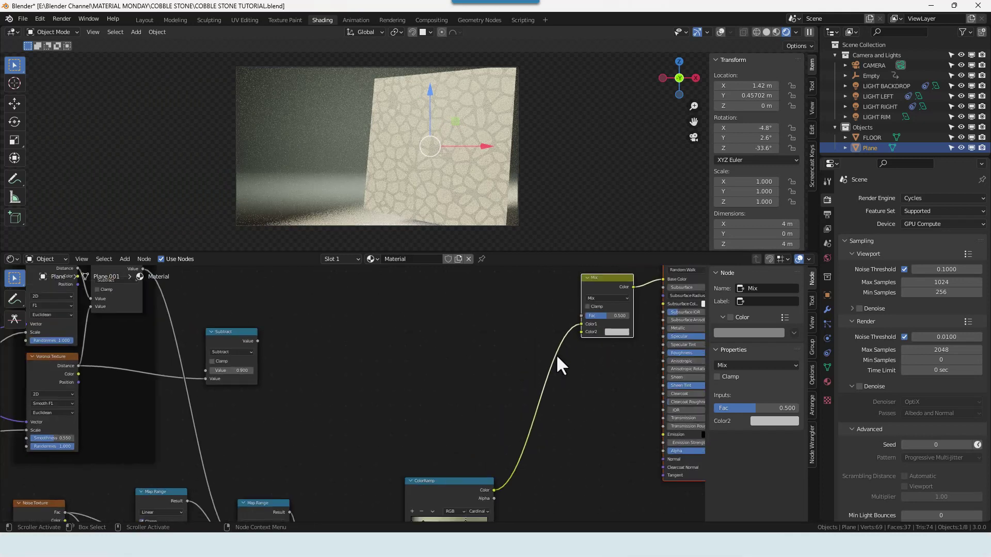
{"action": "left_click", "coordinate": [617, 333]}
{"action": "left_click_drag", "start_coordinate": [636, 314], "coordinate": [613, 314]}
{"action": "left_click", "coordinate": [613, 313]}
{"action": "type", "text": ".1"}
{"action": "key", "text": "Return"}
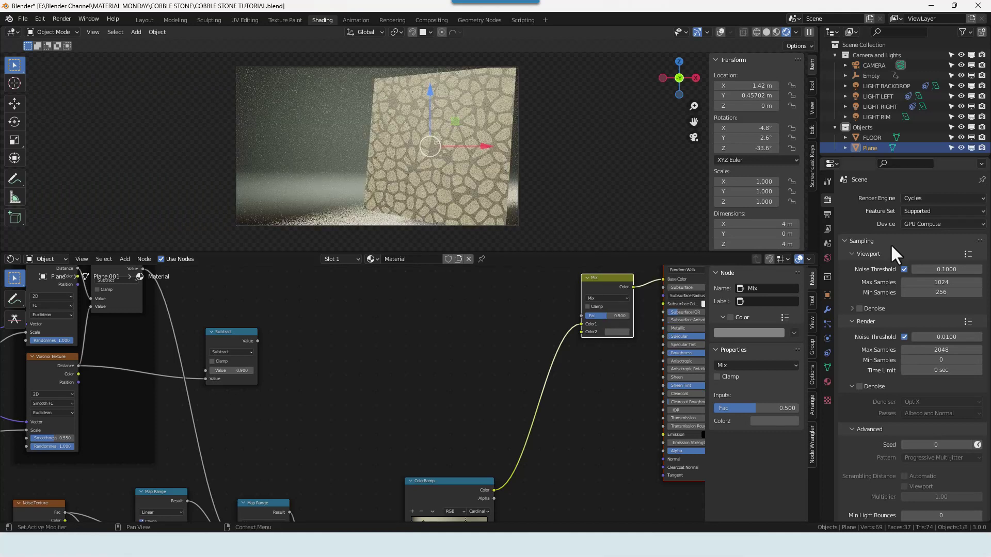
Move the Mix, Principled BSDF and Material Output nodes together, farther from the ColorRamp
{"action": "key", "text": "Home"}
{"action": "middle_click_drag", "start_coordinate": [507, 391], "coordinate": [429, 406]}
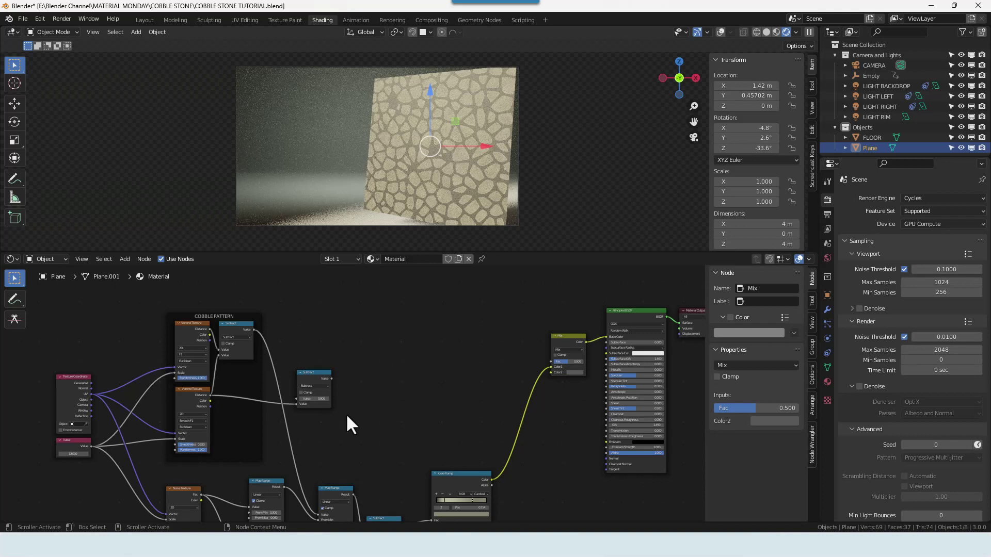
{"action": "middle_click_drag", "start_coordinate": [349, 394], "coordinate": [384, 370]}
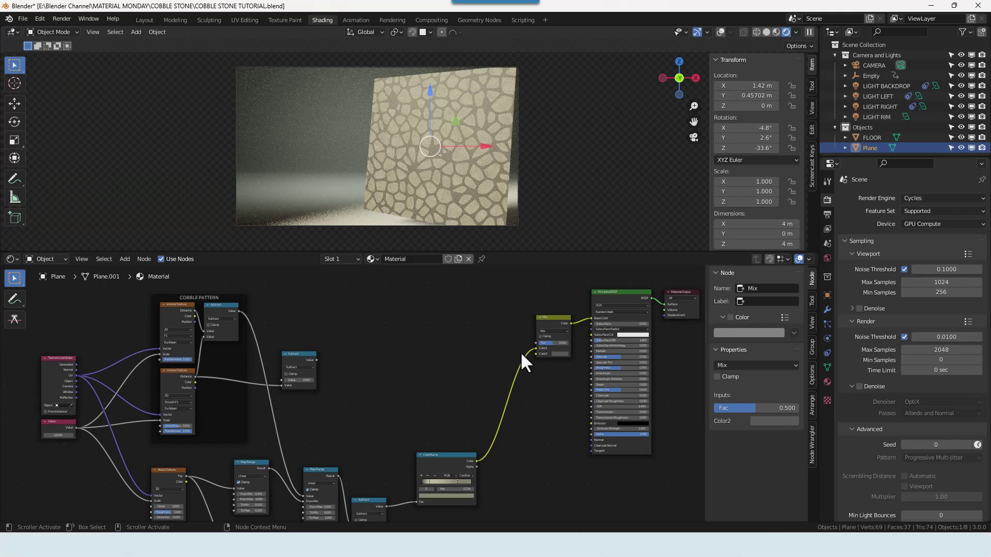
{"action": "scroll", "coordinate": [488, 388], "scroll_direction": "down", "scroll_amount": 2}
{"action": "left_click_drag", "start_coordinate": [455, 312], "coordinate": [556, 389]}
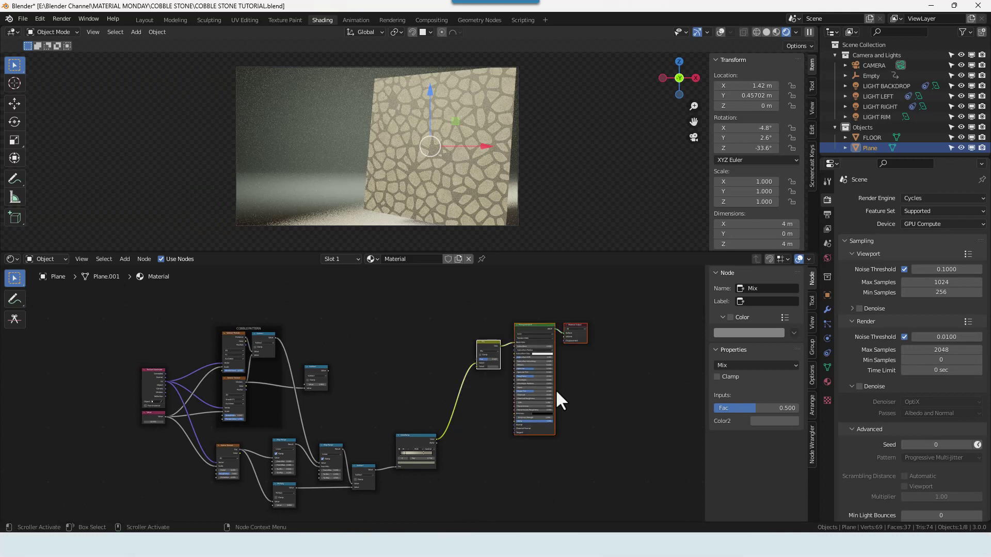
{"action": "left_click_drag", "start_coordinate": [525, 325], "coordinate": [629, 330]}
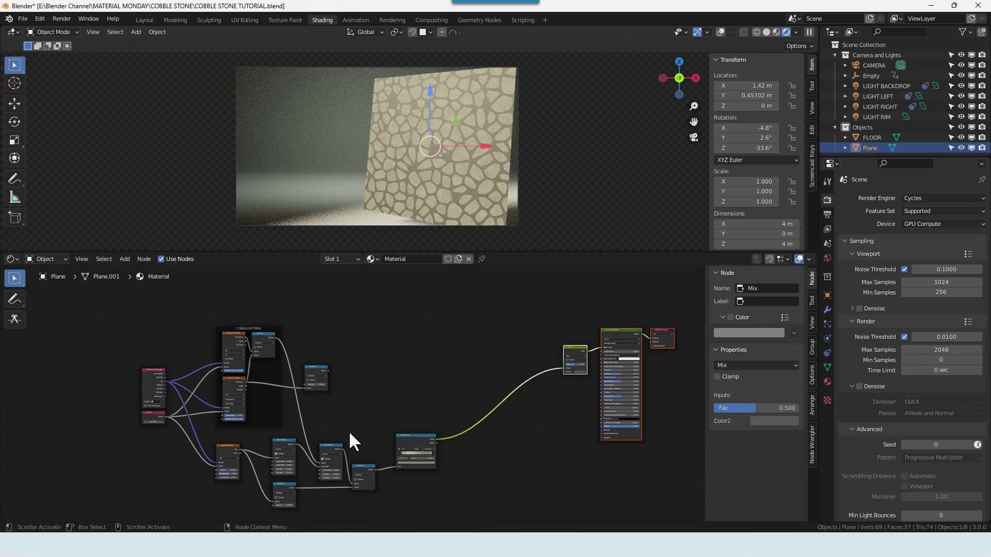
Tidy the lower node group by moving the Noise Texture and ColorRamp closer to their neighbours and aligning the second Map Range with the first
{"action": "scroll", "coordinate": [365, 406], "scroll_direction": "down", "scroll_amount": 1}
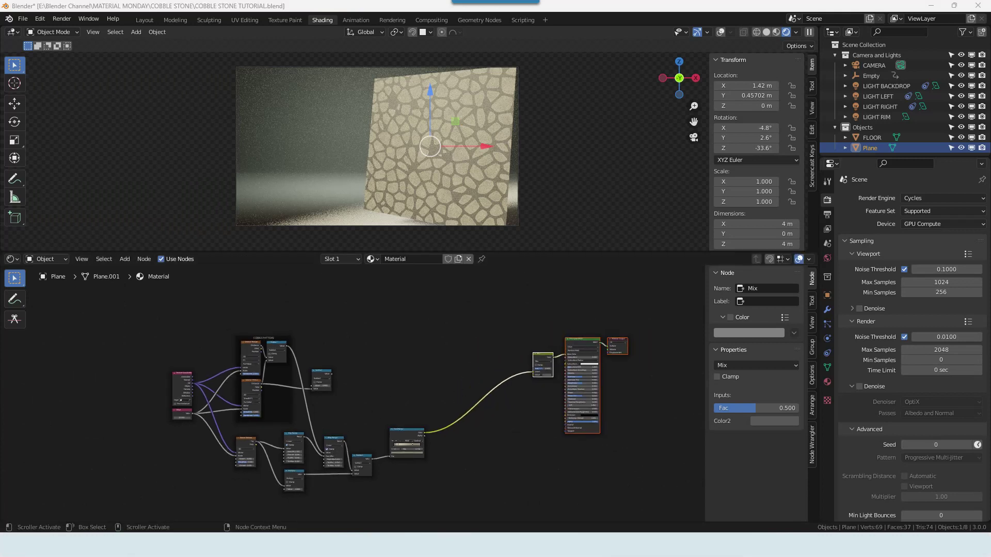
{"action": "left_click_drag", "start_coordinate": [416, 501], "coordinate": [201, 433]}
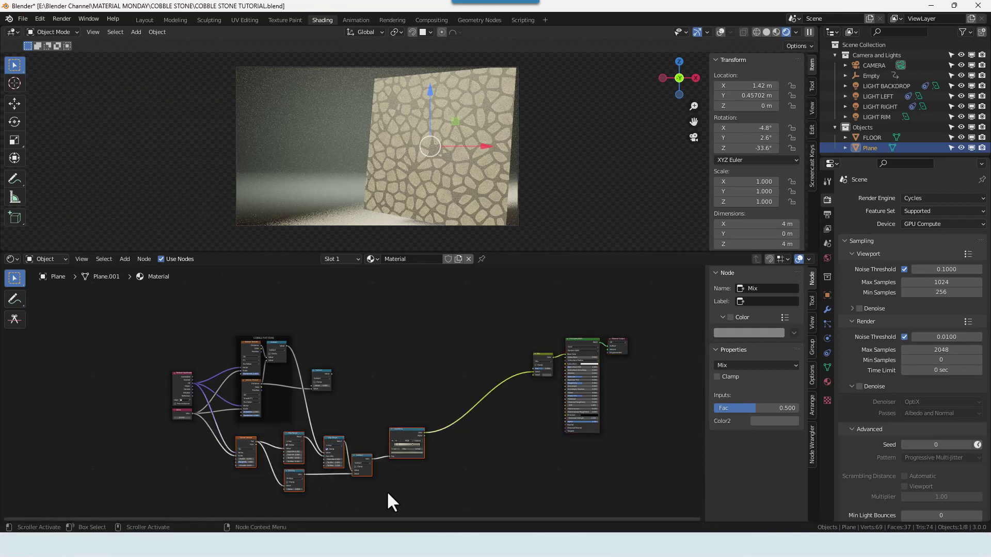
{"action": "scroll", "coordinate": [391, 488], "scroll_direction": "up", "scroll_amount": 2}
{"action": "middle_click_drag", "start_coordinate": [391, 488], "coordinate": [471, 435]}
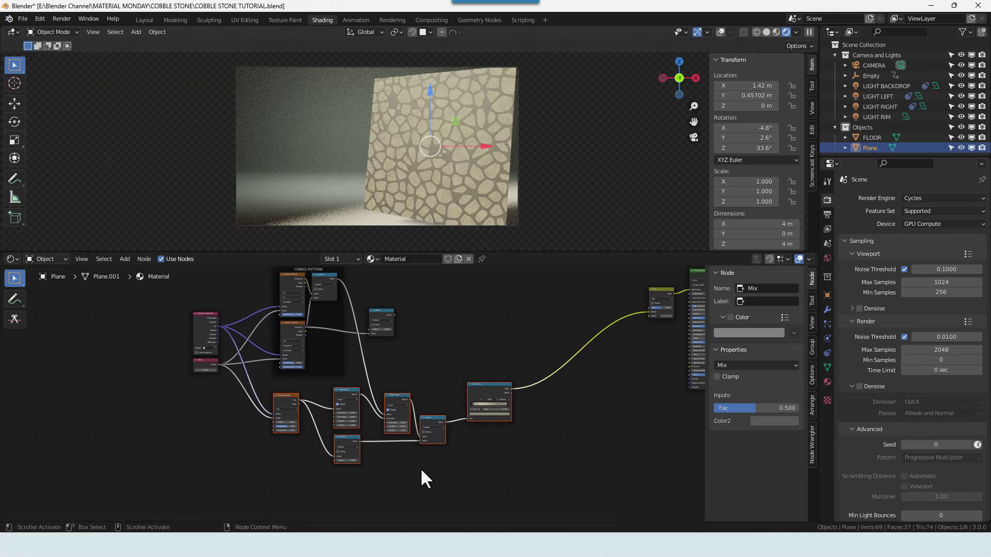
{"action": "left_click_drag", "start_coordinate": [438, 481], "coordinate": [330, 388]}
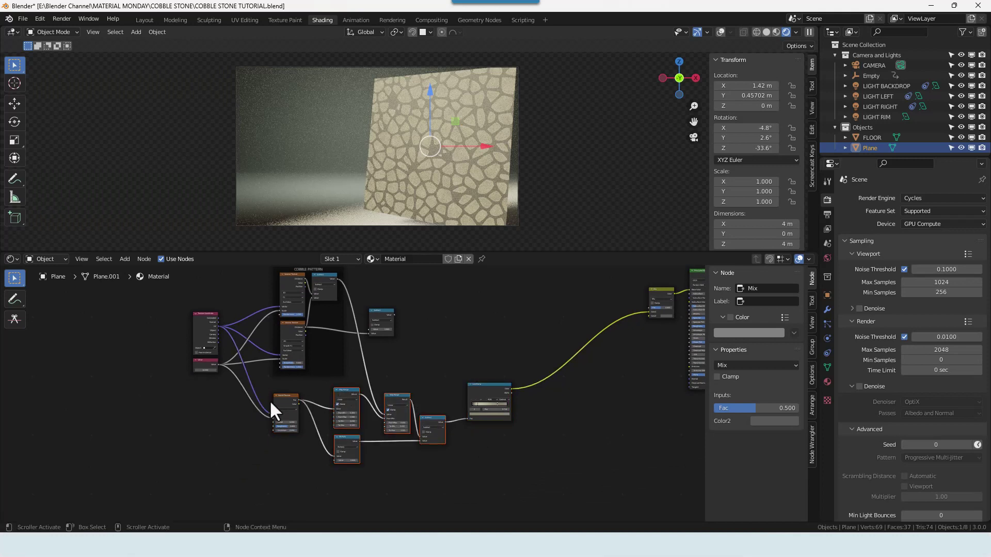
{"action": "left_click", "coordinate": [274, 401]}
{"action": "left_click_drag", "start_coordinate": [274, 401], "coordinate": [297, 396]}
{"action": "left_click_drag", "start_coordinate": [481, 398], "coordinate": [469, 401]}
{"action": "left_click_drag", "start_coordinate": [386, 399], "coordinate": [386, 395]}
{"action": "left_click_drag", "start_coordinate": [465, 397], "coordinate": [465, 395]}
Enclose the nodes from the Noise Texture to the ColorRamp in a frame labelled COLOUR AND TEXTURE
{"action": "left_click_drag", "start_coordinate": [519, 468], "coordinate": [274, 402]}
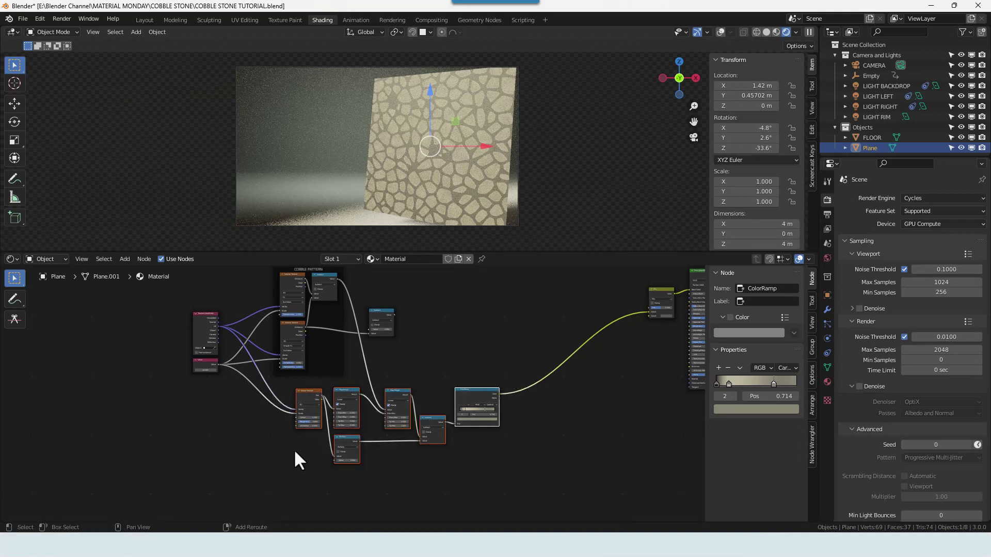
{"action": "key", "text": "shift+w"}
{"action": "left_click", "coordinate": [295, 449]}
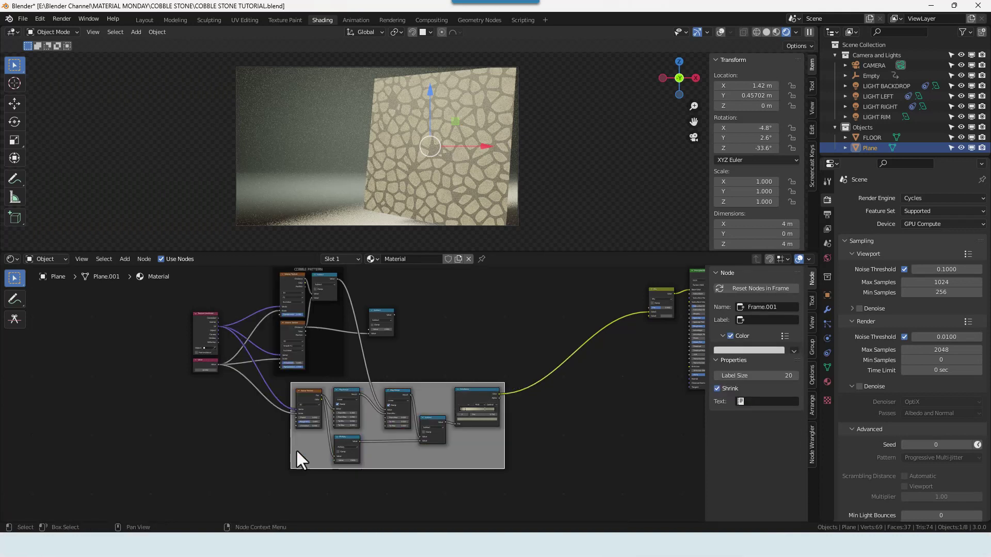
{"action": "left_click", "coordinate": [764, 320]}
{"action": "type", "text": "CO"}
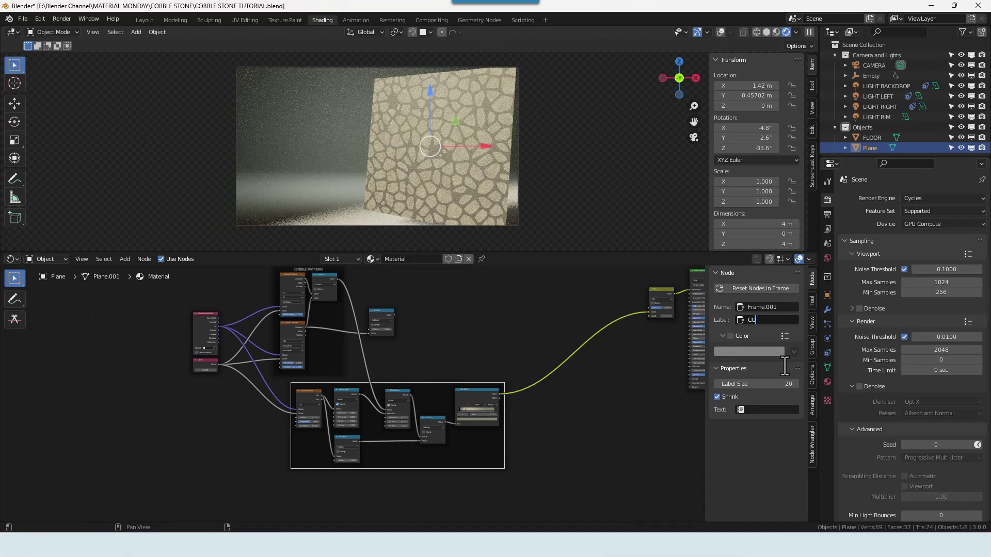
{"action": "type", "text": "LOUR AND TEXTURE"}
{"action": "key", "text": "Return"}
{"action": "middle_click_drag", "start_coordinate": [625, 401], "coordinate": [515, 465]}
{"action": "left_click", "coordinate": [455, 450]}
Shift the Mix, Principled BSDF and Material Output nodes farther from the COLOUR AND TEXTURE frame to make room for more nodes
{"action": "scroll", "coordinate": [404, 417], "scroll_direction": "down", "scroll_amount": 2}
{"action": "middle_click_drag", "start_coordinate": [405, 417], "coordinate": [393, 416]}
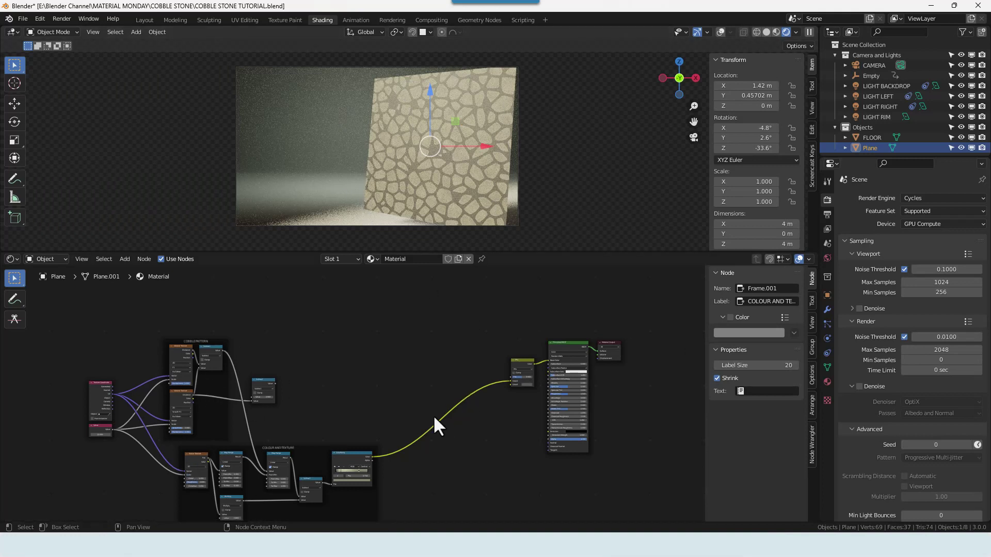
{"action": "middle_click_drag", "start_coordinate": [514, 438], "coordinate": [466, 447]}
{"action": "left_click_drag", "start_coordinate": [451, 341], "coordinate": [578, 439]}
{"action": "left_click_drag", "start_coordinate": [532, 354], "coordinate": [588, 354]}
{"action": "left_click", "coordinate": [389, 432]}
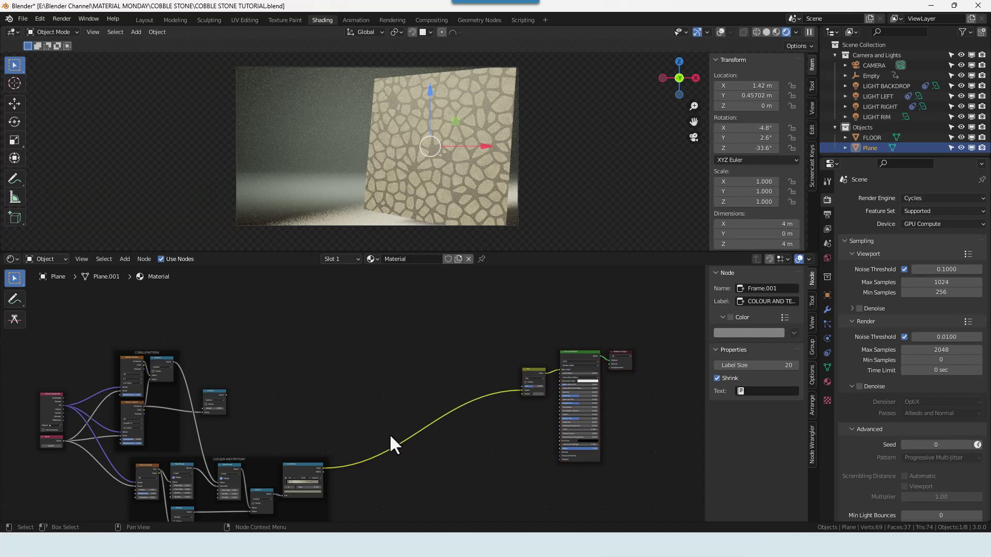
Insert a Hue/Saturation node on the link between the ColorRamp's Color and the Mix node's Color1
{"action": "scroll", "coordinate": [403, 429], "scroll_direction": "up", "scroll_amount": 2}
{"action": "middle_click_drag", "start_coordinate": [417, 430], "coordinate": [405, 396]}
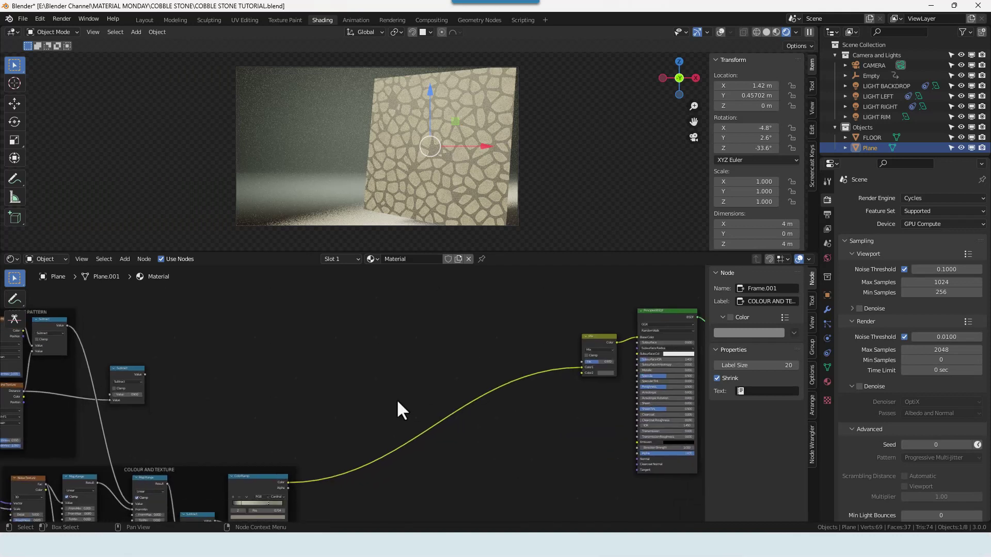
{"action": "key", "text": "shift+a"}
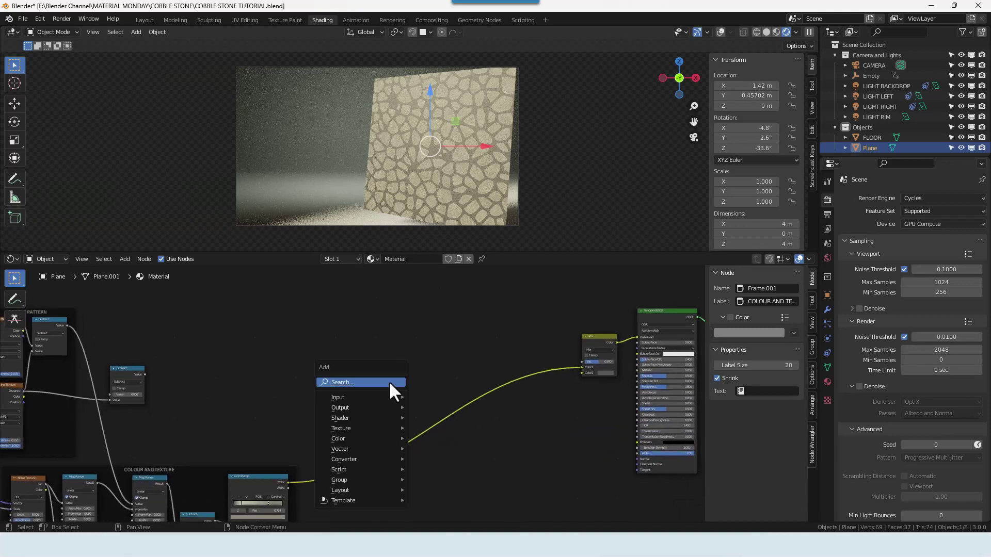
{"action": "left_click", "coordinate": [390, 382]}
{"action": "type", "text": "HU"}
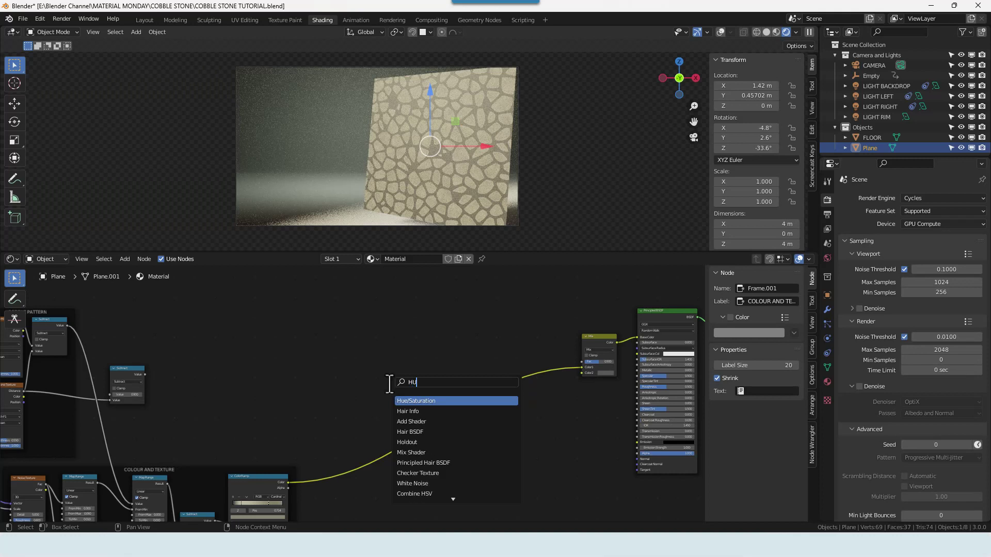
{"action": "left_click", "coordinate": [409, 401]}
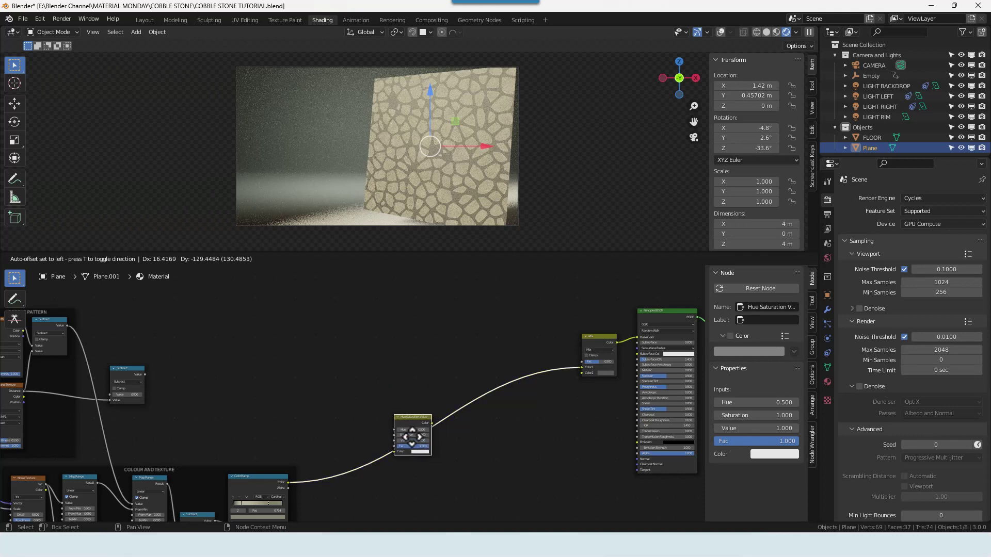
{"action": "left_click", "coordinate": [395, 446]}
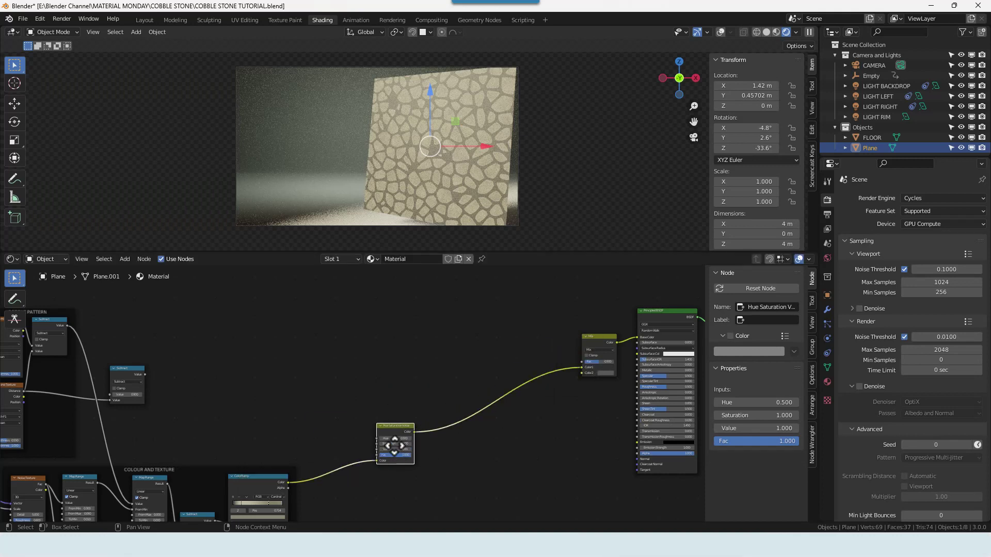
{"action": "key", "text": "g"}
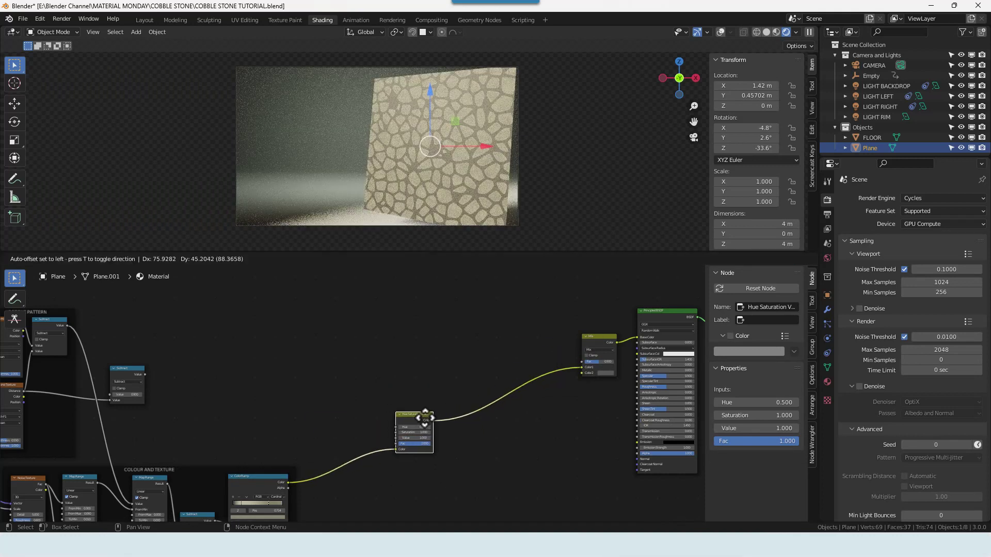
{"action": "left_click", "coordinate": [424, 418]}
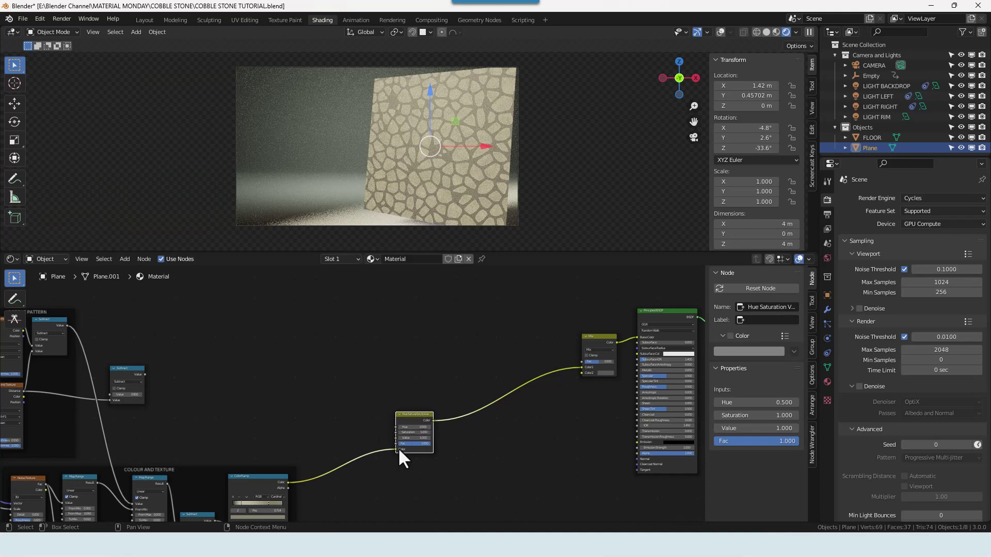
{"action": "scroll", "coordinate": [398, 450], "scroll_direction": "up", "scroll_amount": 3}
{"action": "middle_click_drag", "start_coordinate": [398, 451], "coordinate": [366, 404]}
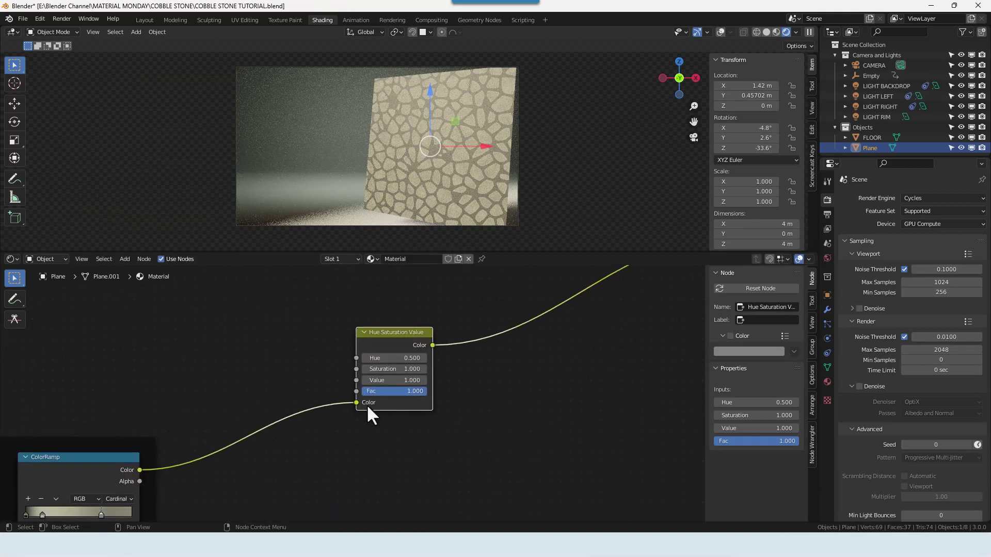
Insert a second MixRGB node on the link between the Hue Saturation Value node and the first Mix node
{"action": "scroll", "coordinate": [366, 405], "scroll_direction": "down", "scroll_amount": 3}
{"action": "middle_click_drag", "start_coordinate": [434, 363], "coordinate": [394, 443]}
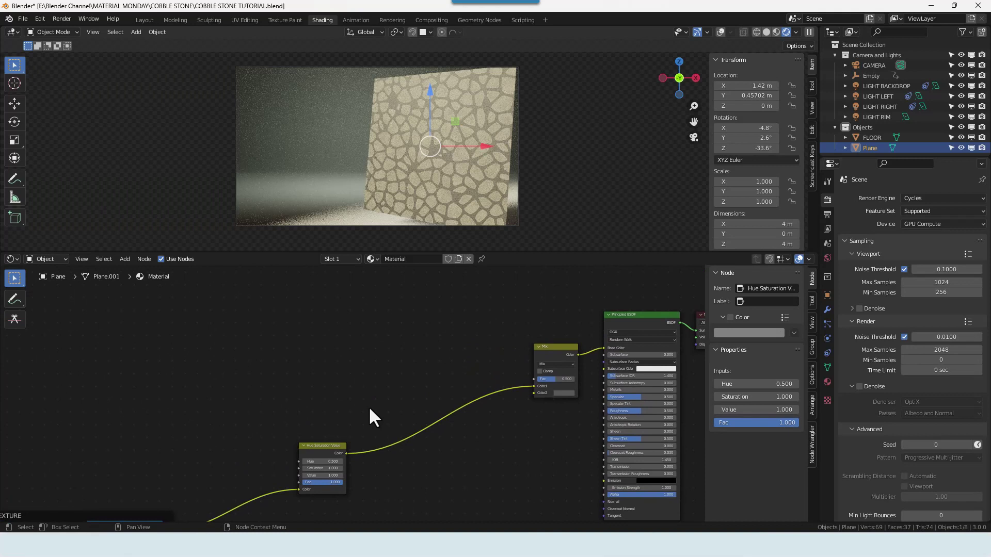
{"action": "key", "text": "shift+a"}
{"action": "left_click", "coordinate": [366, 401]}
{"action": "type", "text": "MIX"}
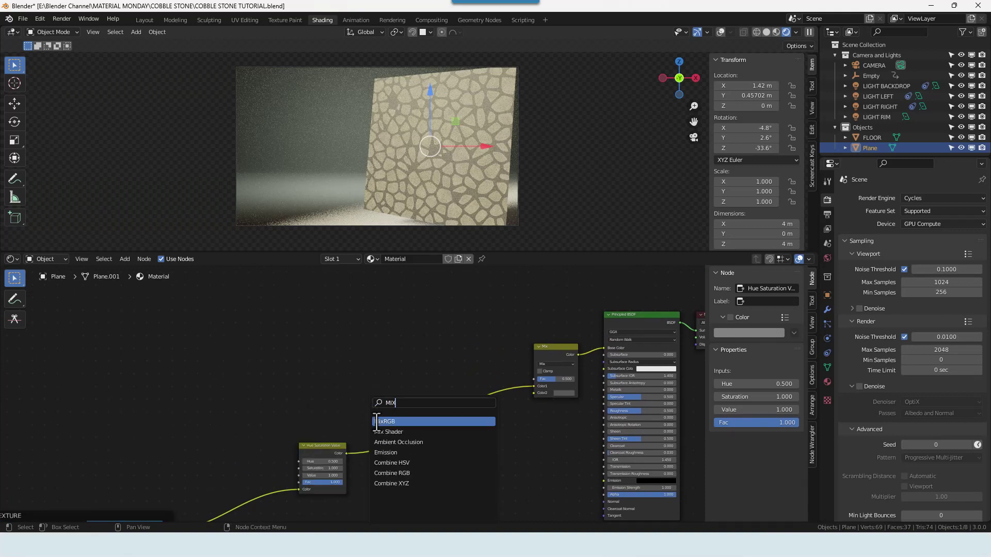
{"action": "left_click", "coordinate": [385, 421]}
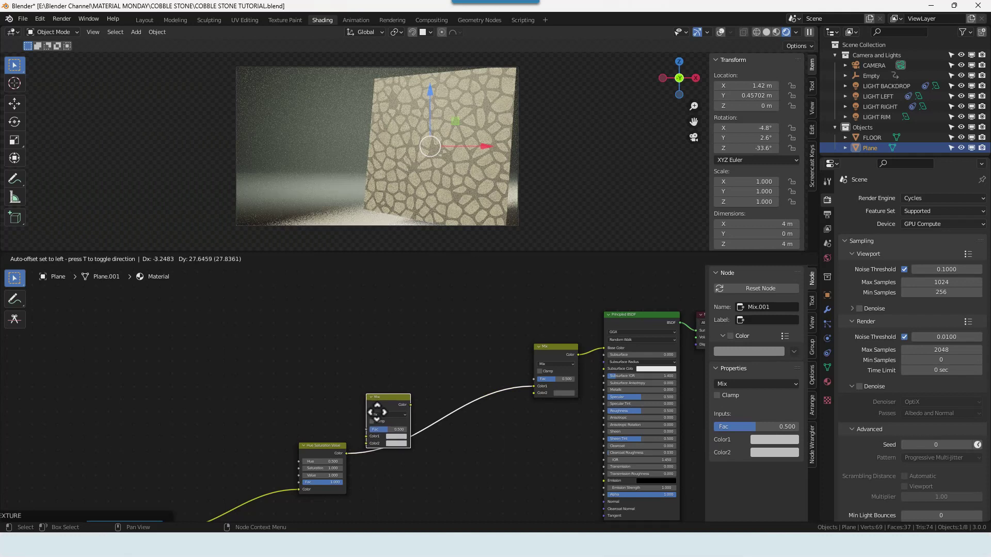
{"action": "left_click", "coordinate": [384, 410]}
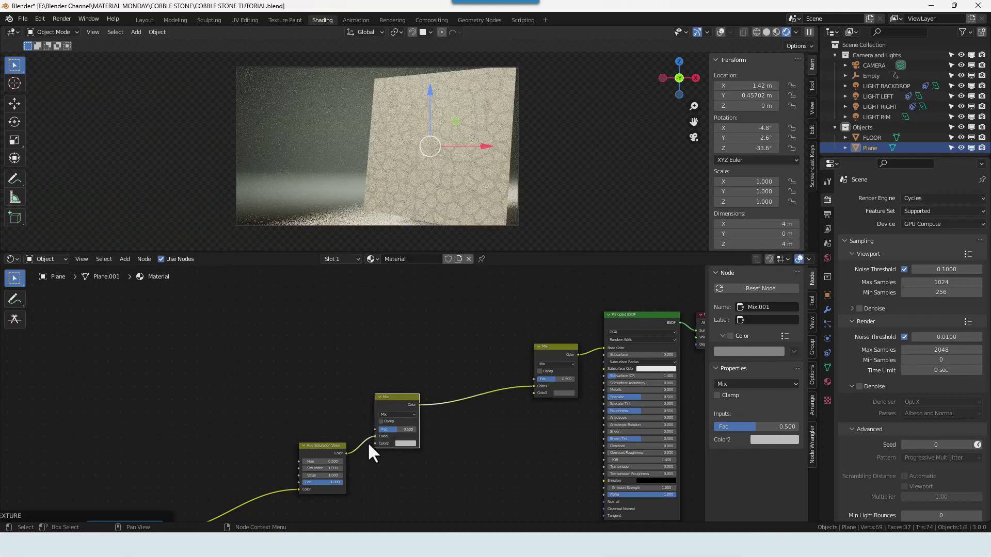
Reroute the Hue Saturation Value output to the new Mix node's Color2 and link the ColorRamp's Color to its Color1
{"action": "left_click_drag", "start_coordinate": [374, 435], "coordinate": [375, 443]}
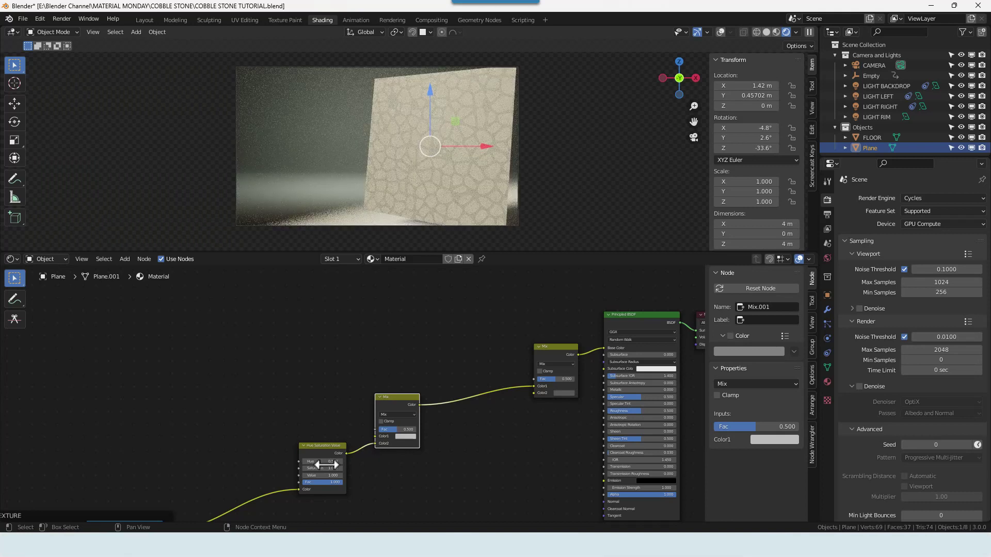
{"action": "middle_click_drag", "start_coordinate": [330, 452], "coordinate": [365, 380]}
{"action": "left_click_drag", "start_coordinate": [211, 469], "coordinate": [407, 381]}
{"action": "left_click_drag", "start_coordinate": [433, 445], "coordinate": [367, 447]}
{"action": "left_click", "coordinate": [354, 438]}
Set the new Mix node's blending mode to Overlay and link the Result of the Map Range feeding the frame's Subtract node to its Fac
{"action": "scroll", "coordinate": [460, 467], "scroll_direction": "up", "scroll_amount": 2}
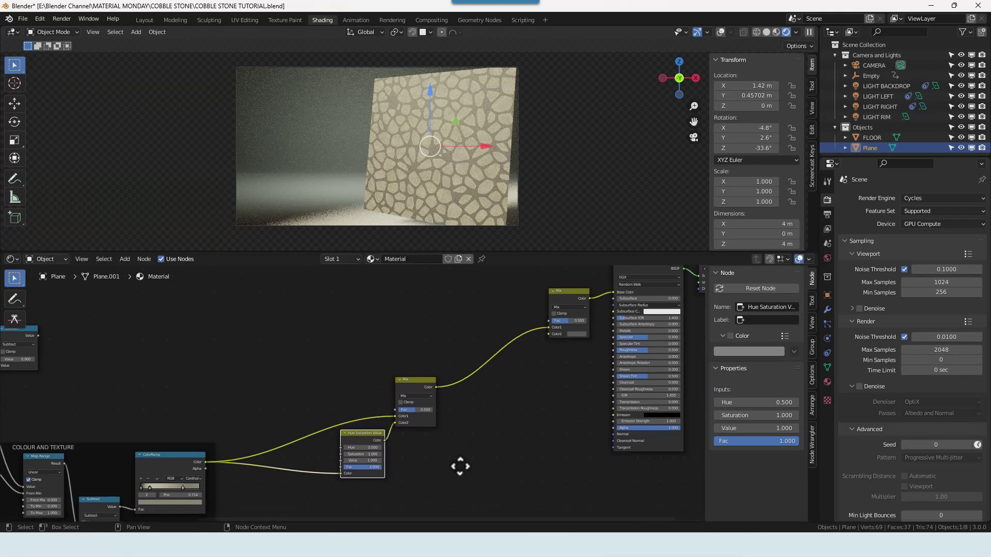
{"action": "scroll", "coordinate": [428, 440], "scroll_direction": "up", "scroll_amount": 2}
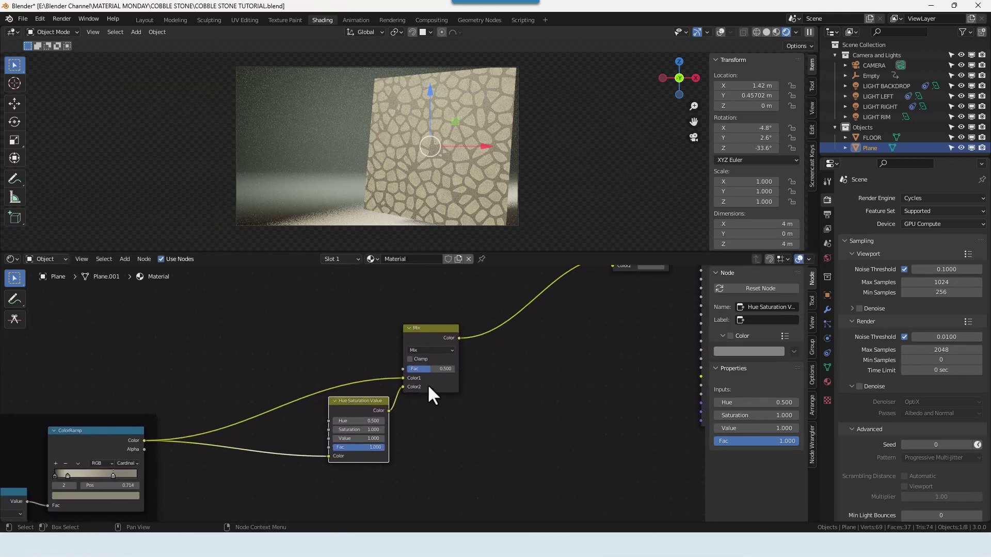
{"action": "left_click", "coordinate": [429, 345]}
{"action": "left_click", "coordinate": [430, 348]}
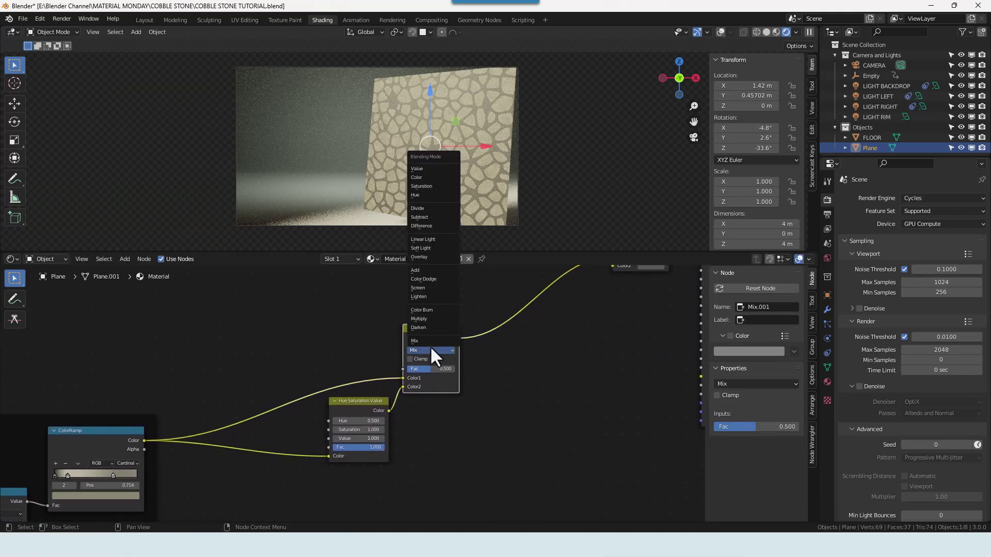
{"action": "left_click", "coordinate": [430, 256]}
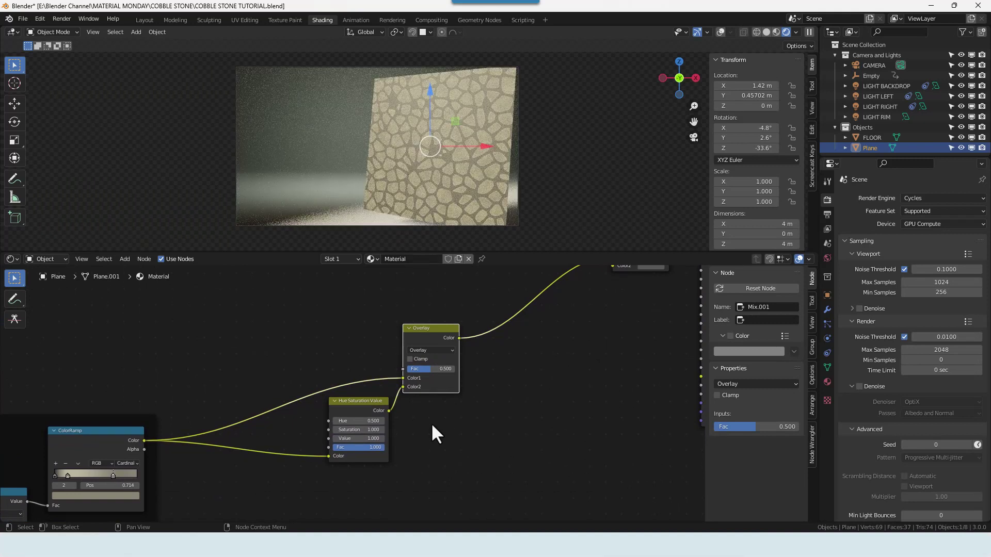
{"action": "middle_click_drag", "start_coordinate": [433, 433], "coordinate": [590, 381]}
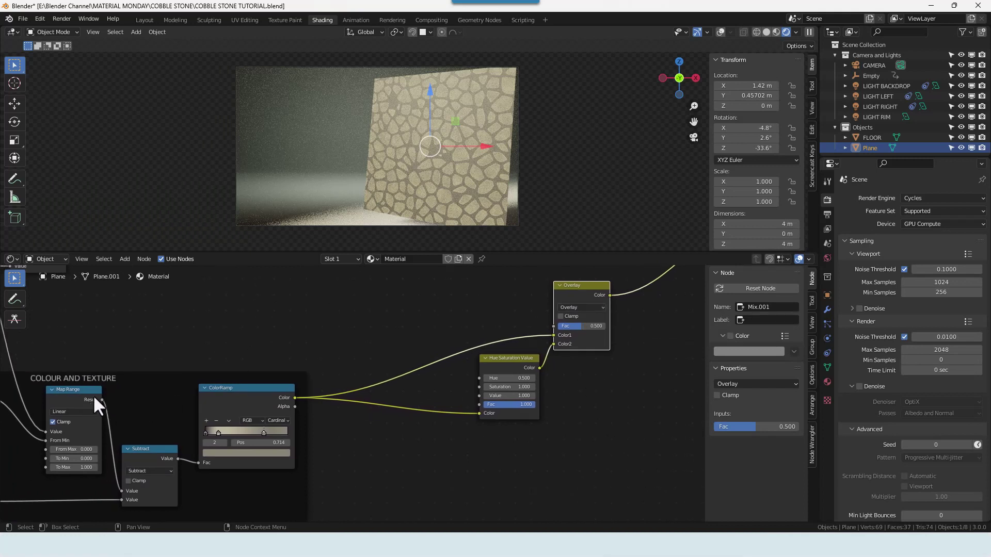
{"action": "left_click_drag", "start_coordinate": [102, 400], "coordinate": [552, 327]}
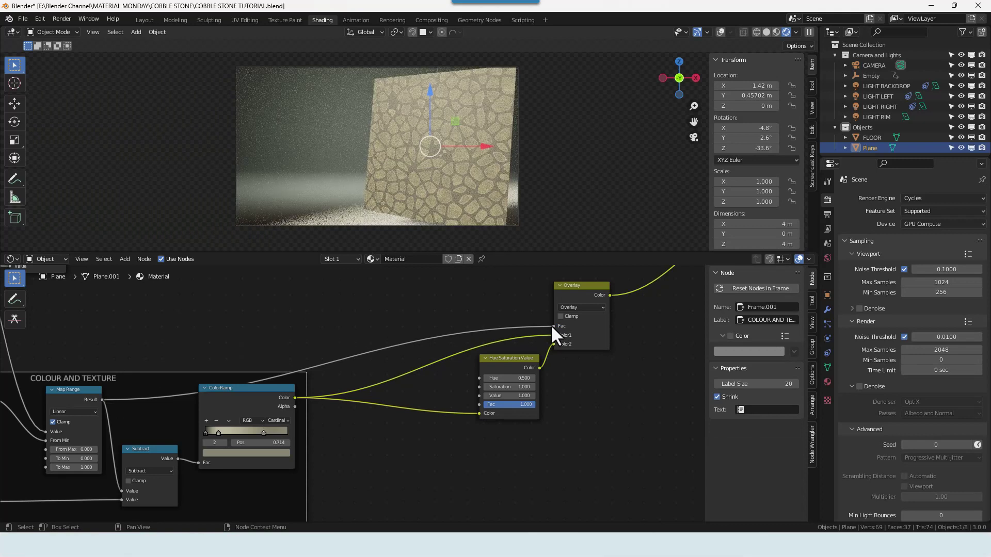
Preview the Overlay node's output and link the unframed Subtract node's Value to the Hue Saturation Value node's Value input
{"action": "left_click", "coordinate": [578, 293], "text": "ctrl+shift"}
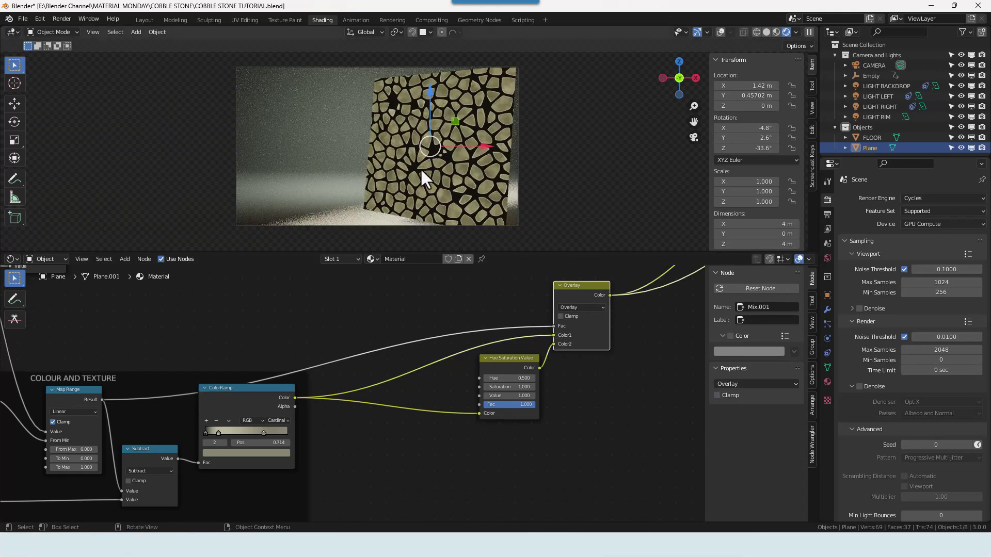
{"action": "scroll", "coordinate": [575, 362], "scroll_direction": "down", "scroll_amount": 3}
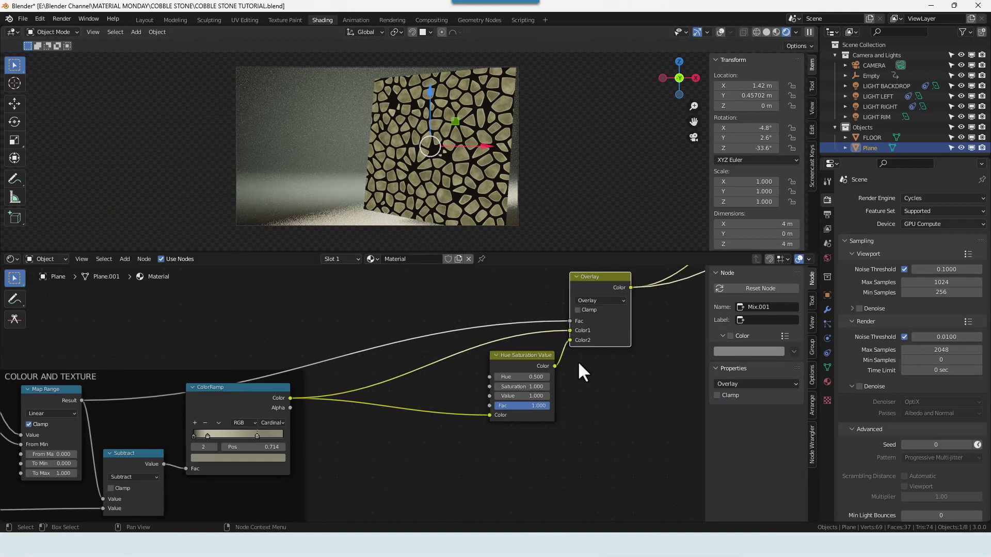
{"action": "middle_click_drag", "start_coordinate": [571, 367], "coordinate": [579, 427]}
{"action": "scroll", "coordinate": [552, 422], "scroll_direction": "down", "scroll_amount": 2}
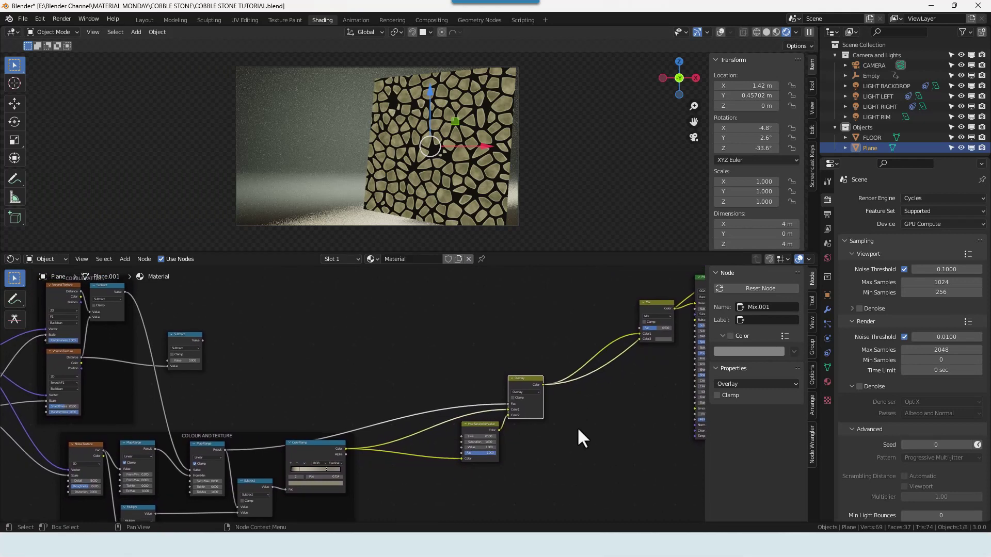
{"action": "scroll", "coordinate": [575, 430], "scroll_direction": "up", "scroll_amount": 2}
{"action": "middle_click_drag", "start_coordinate": [573, 430], "coordinate": [571, 418]}
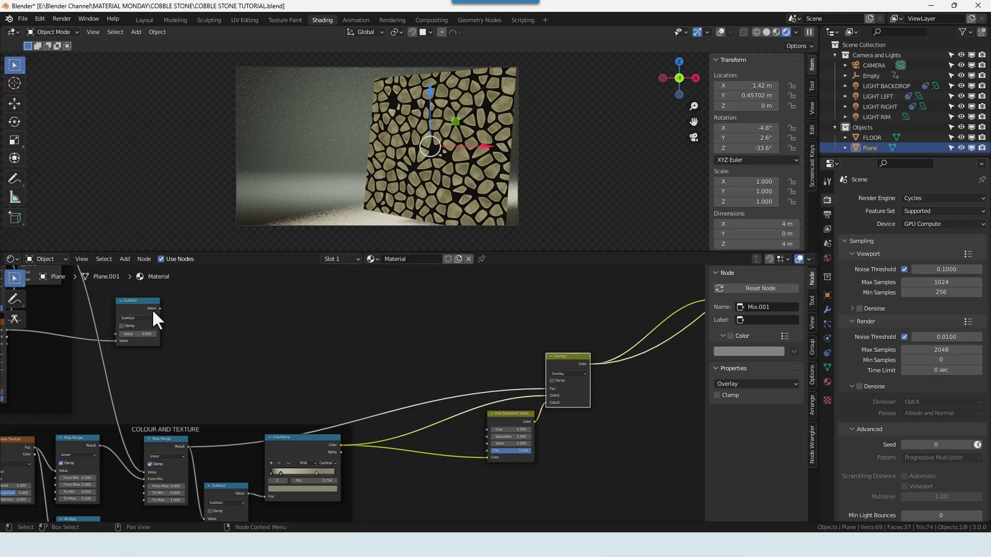
{"action": "left_click_drag", "start_coordinate": [159, 309], "coordinate": [485, 473]}
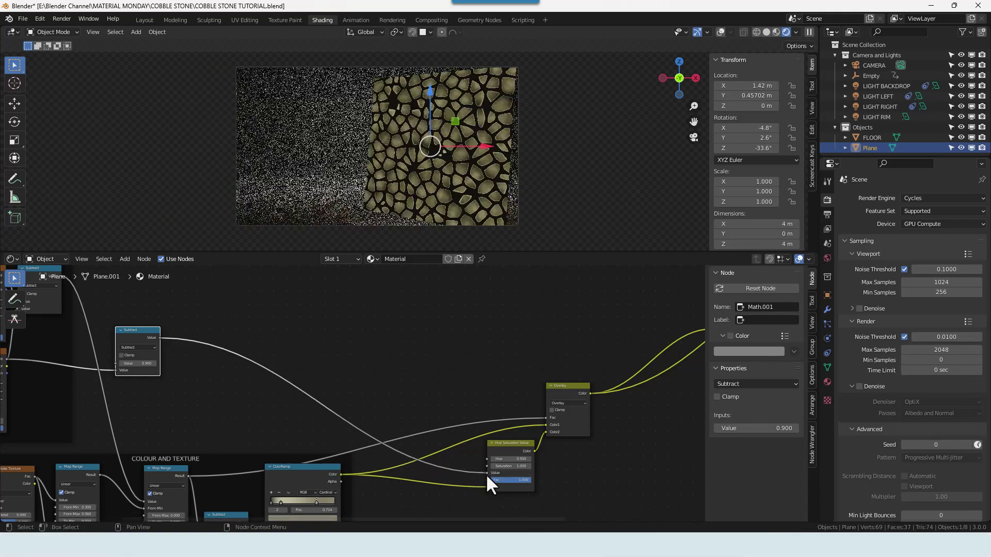
Link the Color output of the Smooth F1 Voronoi Texture to the Hue Saturation Value node's Saturation input
{"action": "middle_click_drag", "start_coordinate": [452, 417], "coordinate": [446, 392]}
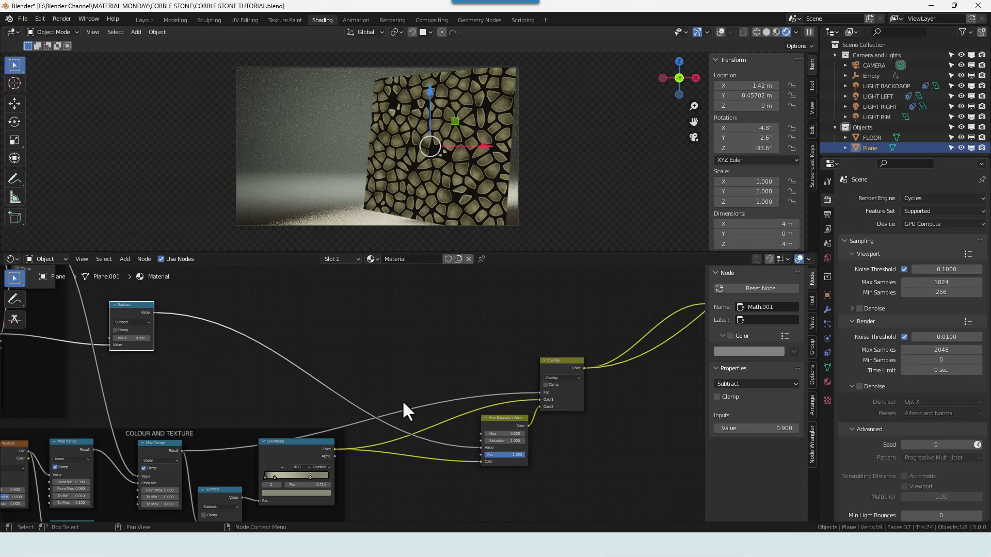
{"action": "scroll", "coordinate": [255, 377], "scroll_direction": "down", "scroll_amount": 2}
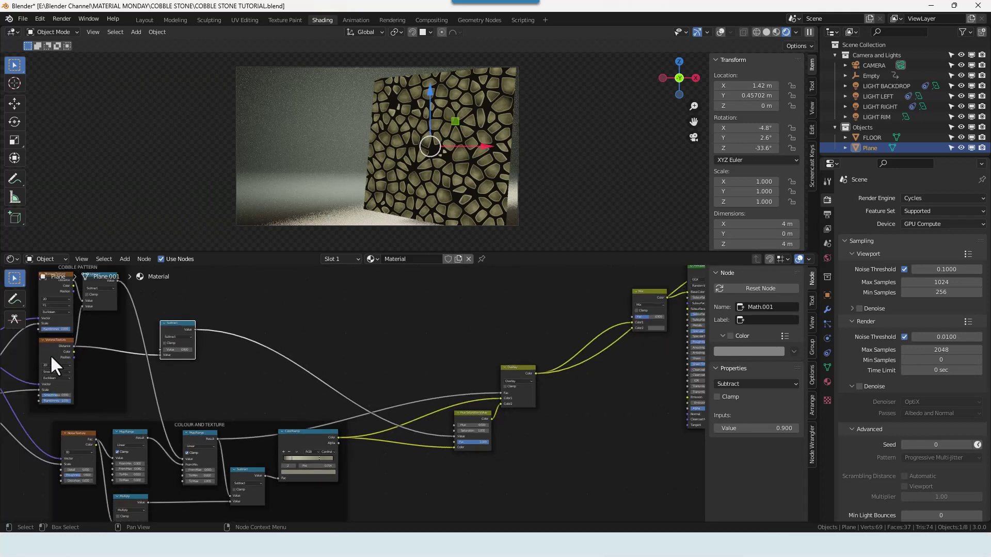
{"action": "middle_click_drag", "start_coordinate": [95, 354], "coordinate": [60, 345]}
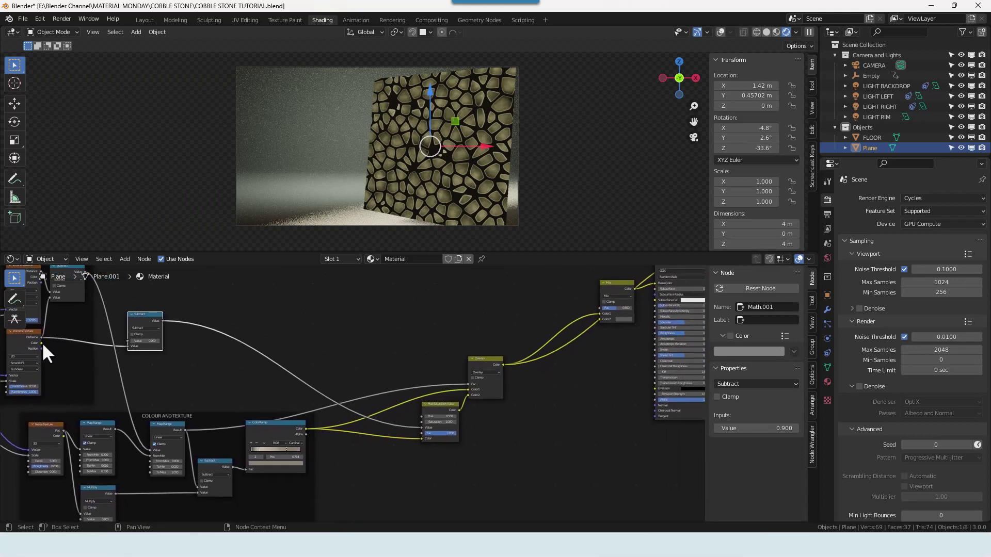
{"action": "left_click_drag", "start_coordinate": [42, 343], "coordinate": [48, 345]}
{"action": "left_click_drag", "start_coordinate": [90, 370], "coordinate": [405, 436]}
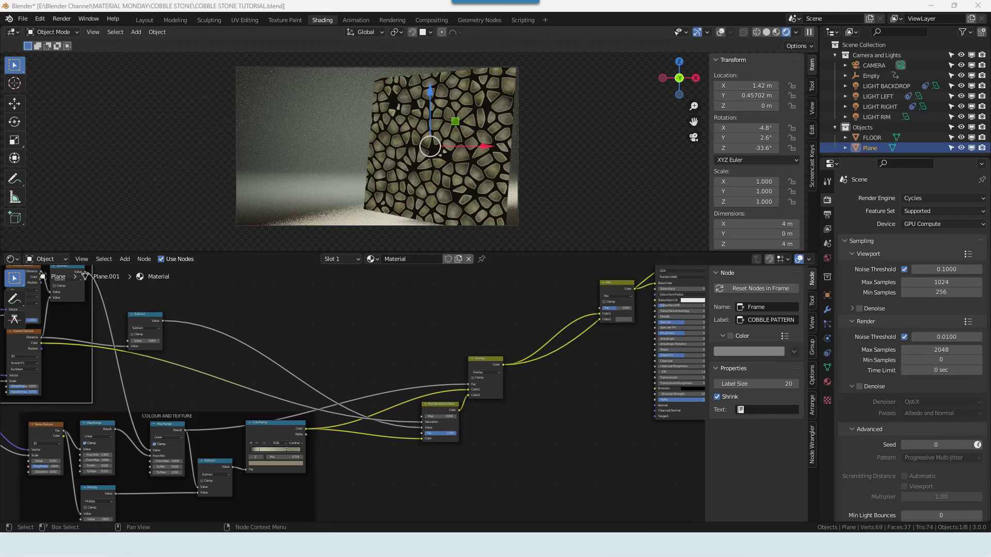
{"action": "scroll", "coordinate": [541, 389], "scroll_direction": "up", "scroll_amount": 2}
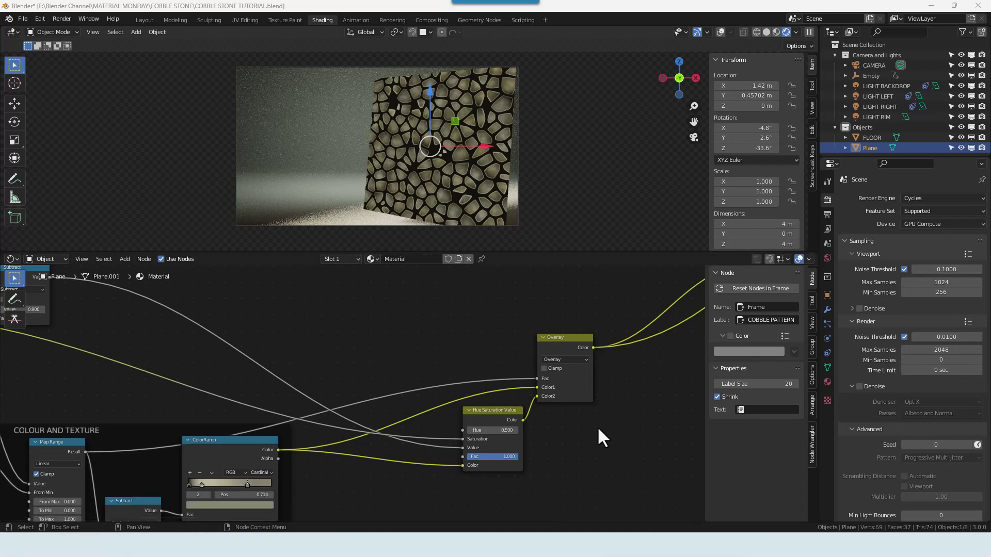
Reconnect the Principled BSDF to the Material Output in place of the Overlay preview
{"action": "scroll", "coordinate": [596, 420], "scroll_direction": "down", "scroll_amount": 3}
{"action": "middle_click_drag", "start_coordinate": [348, 450], "coordinate": [385, 458]}
{"action": "scroll", "coordinate": [386, 458], "scroll_direction": "down", "scroll_amount": 1}
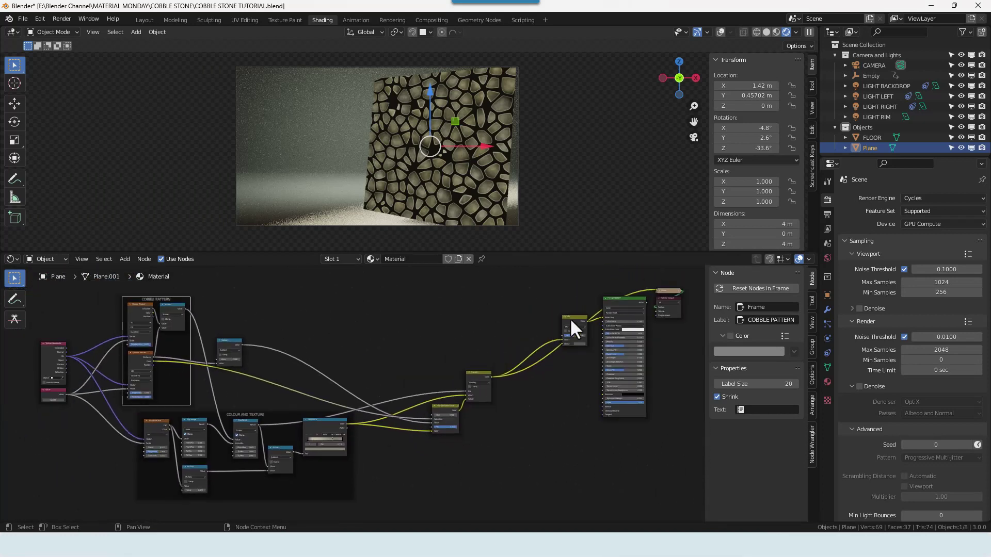
{"action": "left_click", "coordinate": [626, 301], "text": "ctrl+shift"}
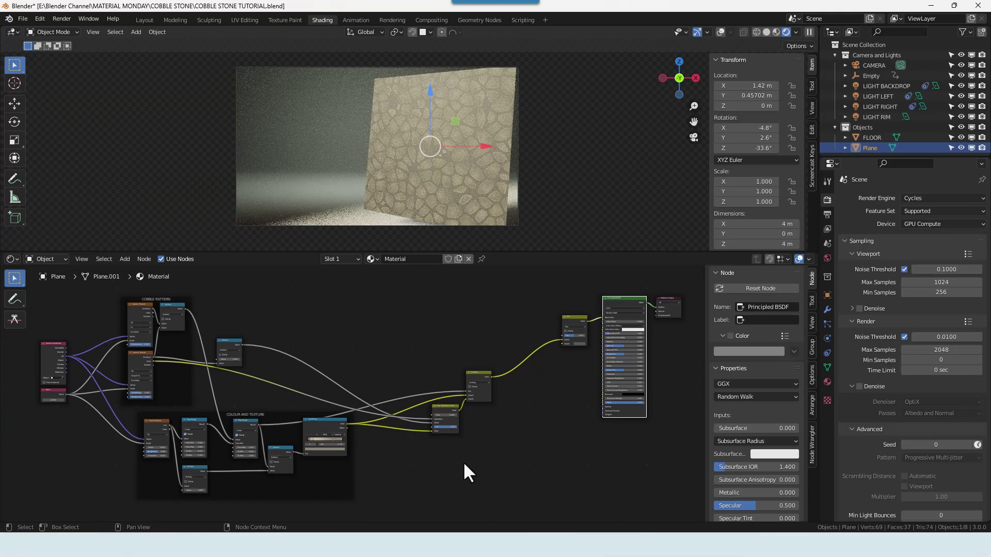
Group the Overlay and Hue Saturation Value nodes in a new frame
{"action": "middle_click_drag", "start_coordinate": [547, 392], "coordinate": [443, 430]}
{"action": "left_click_drag", "start_coordinate": [290, 399], "coordinate": [424, 506]}
{"action": "right_click", "coordinate": [423, 504]}
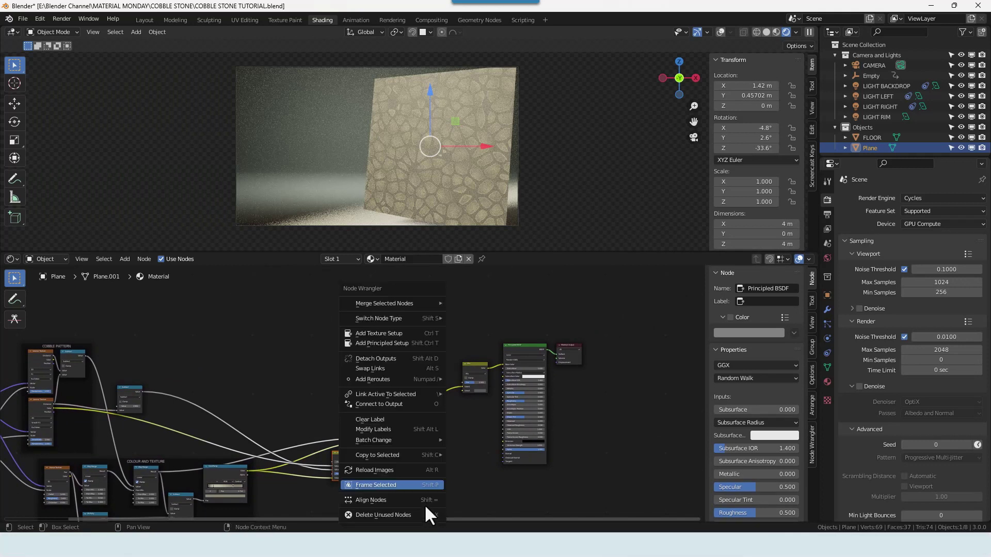
{"action": "left_click", "coordinate": [414, 485]}
Label the new frame around the Overlay and Hue Saturation Value nodes COLOUR VARIATION
{"action": "left_click", "coordinate": [730, 336]}
{"action": "left_click", "coordinate": [733, 336]}
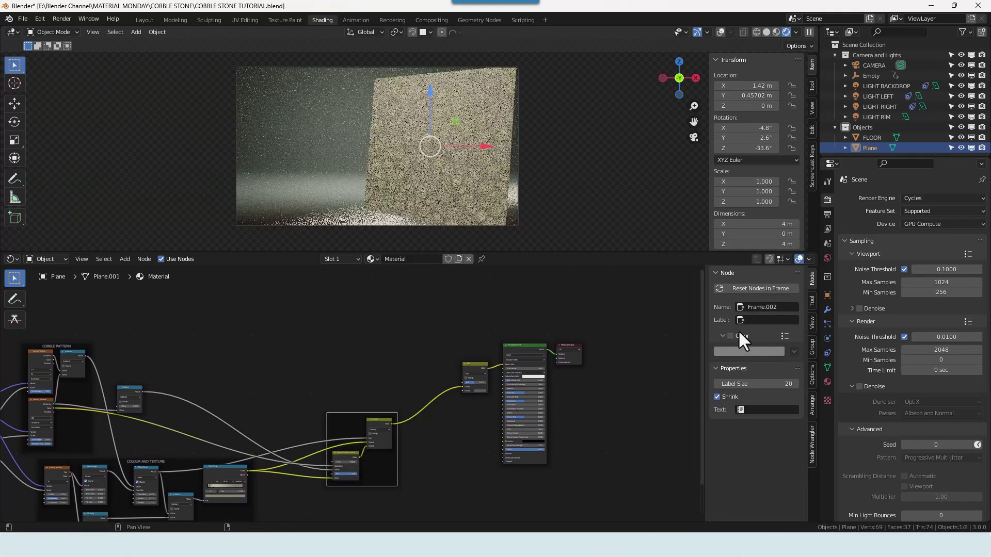
{"action": "left_click", "coordinate": [765, 320]}
{"action": "type", "text": "CO"}
{"action": "type", "text": "LOUR VARIATION"}
{"action": "key", "text": "Return"}
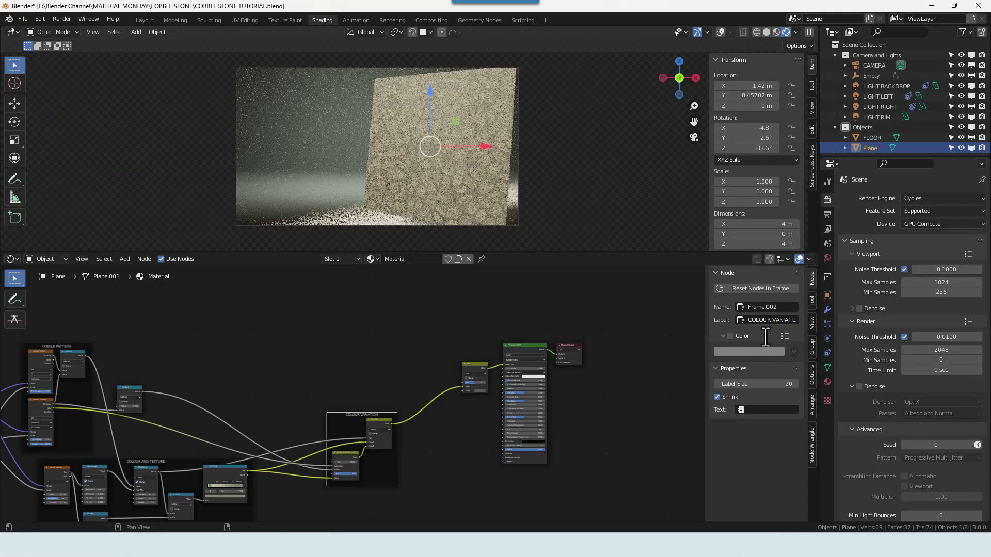
{"action": "left_click", "coordinate": [346, 385]}
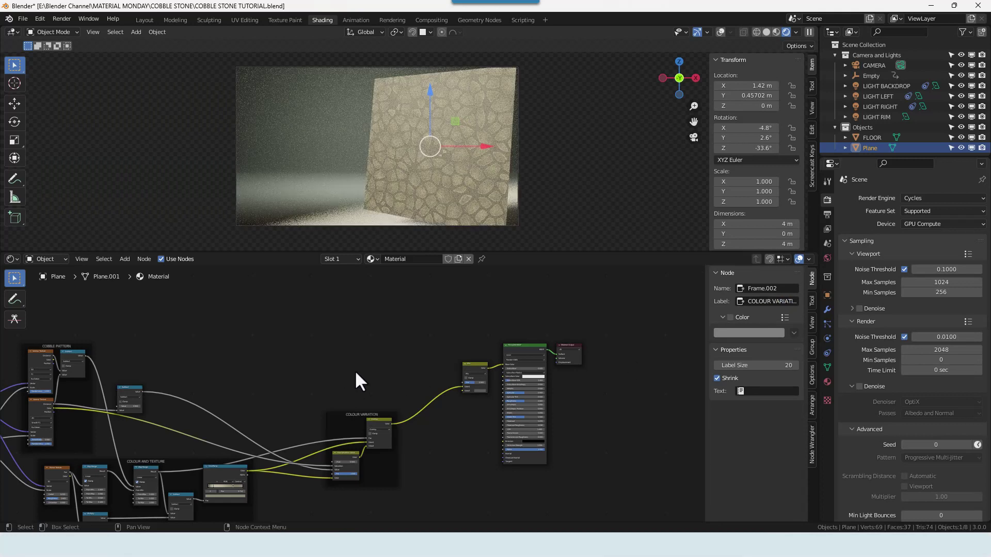
Add a Texture Coordinate node in the empty area above the COLOUR VARIATION frame
{"action": "scroll", "coordinate": [355, 370], "scroll_direction": "down", "scroll_amount": 1}
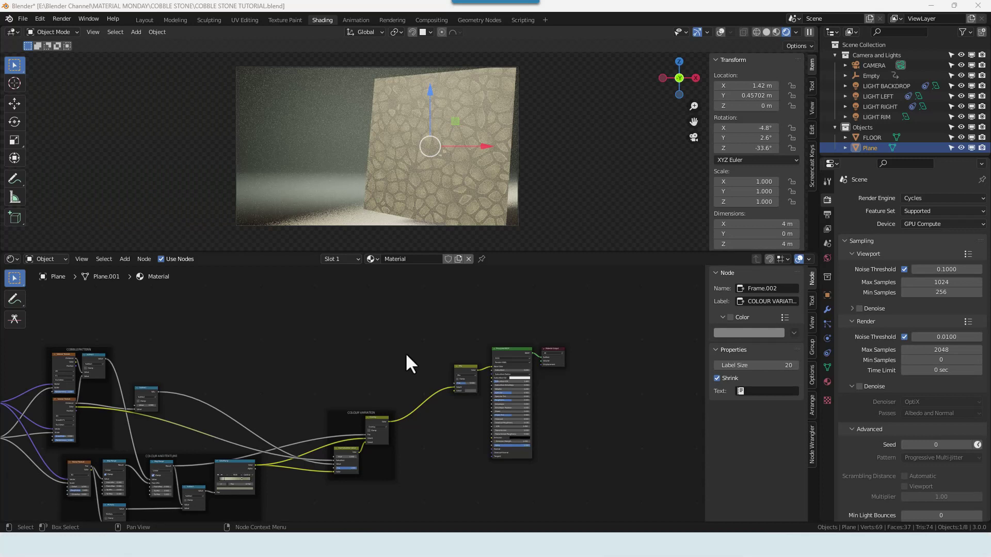
{"action": "middle_click_drag", "start_coordinate": [392, 345], "coordinate": [410, 346]}
{"action": "key", "text": "shift+a"}
{"action": "type", "text": "TEXT"}
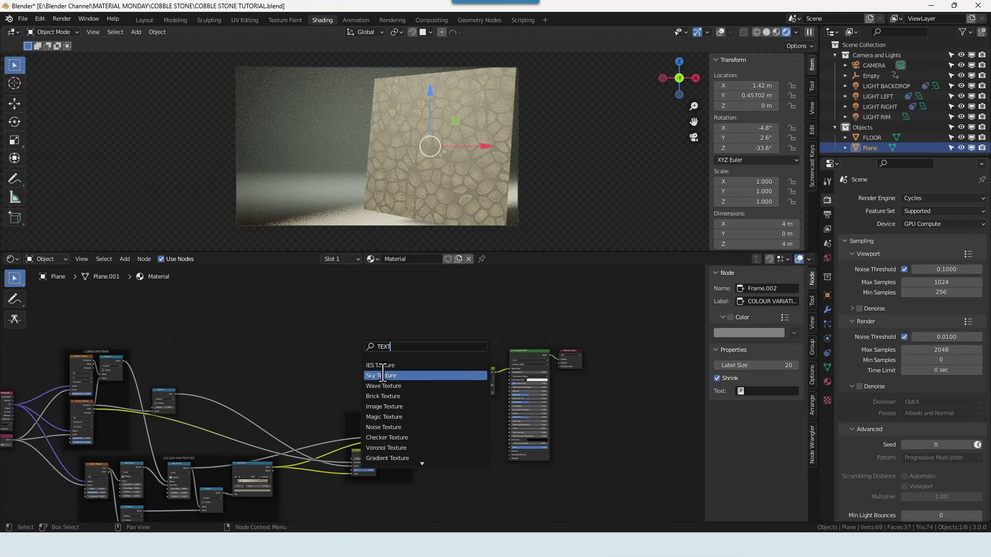
{"action": "type", "text": "URE C"}
{"action": "key", "text": "BackSpace"}
{"action": "type", "text": "CO"}
{"action": "key", "text": "Return"}
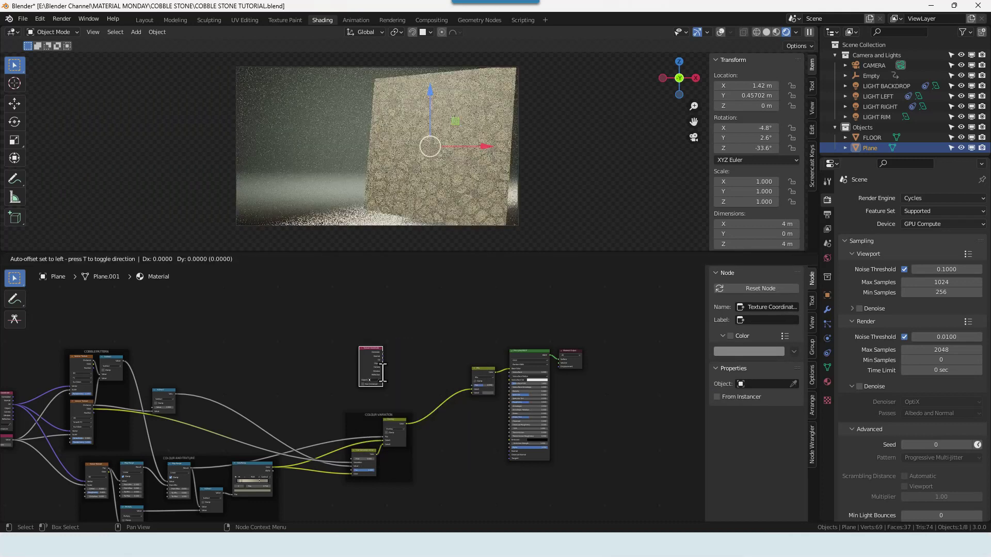
{"action": "left_click", "coordinate": [343, 358]}
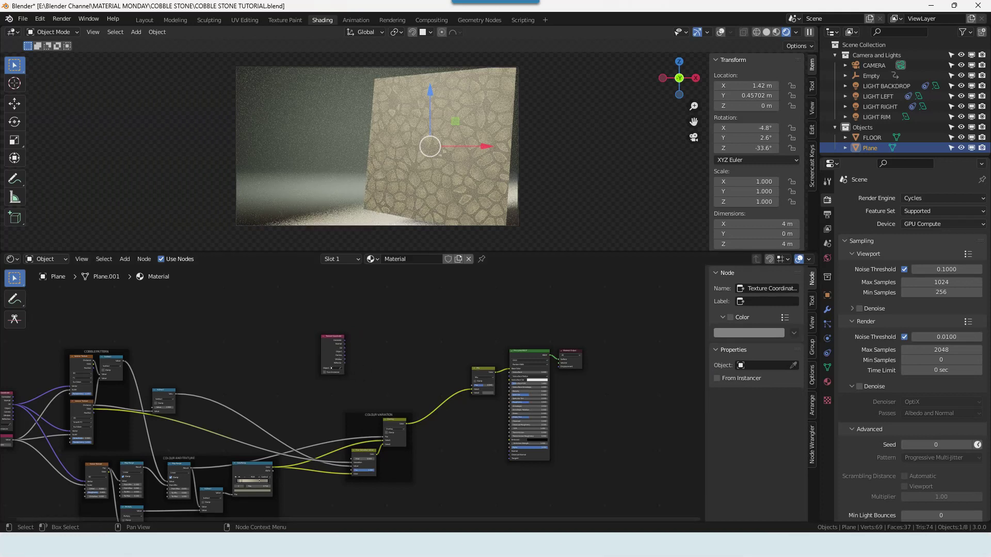
Add a Noise Texture node just right of the new Texture Coordinate node
{"action": "key", "text": "shift+a"}
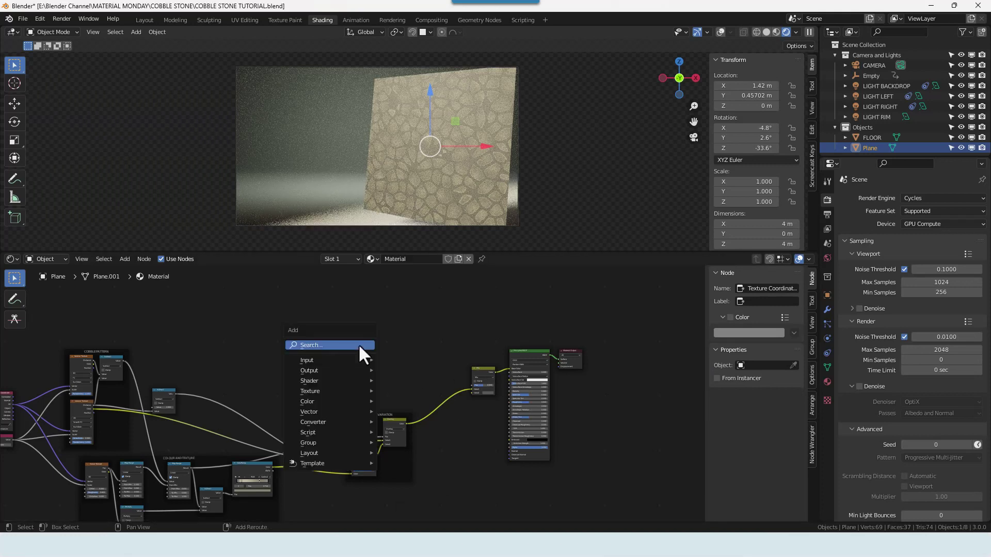
{"action": "left_click", "coordinate": [359, 343]}
{"action": "type", "text": "NOISE"}
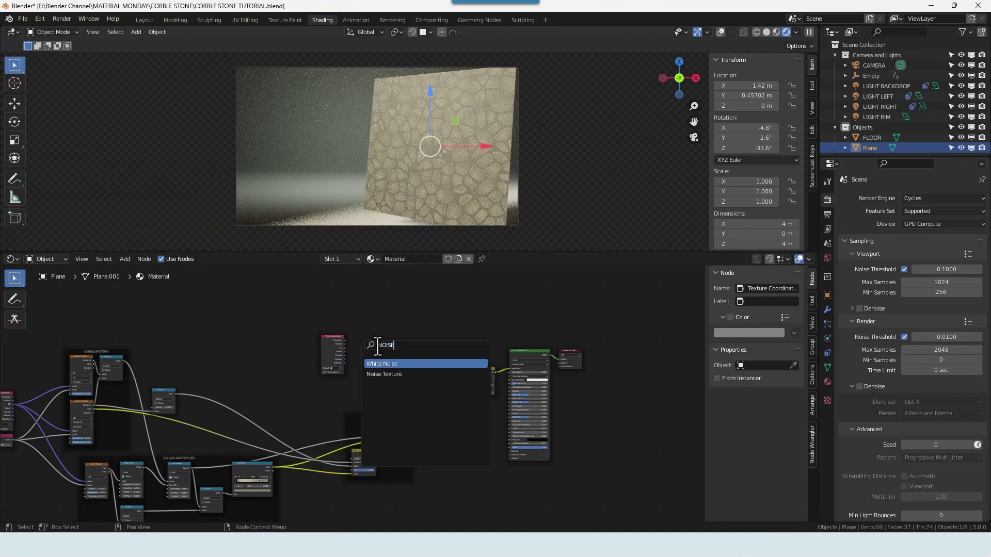
{"action": "key", "text": "Down"}
{"action": "key", "text": "Return"}
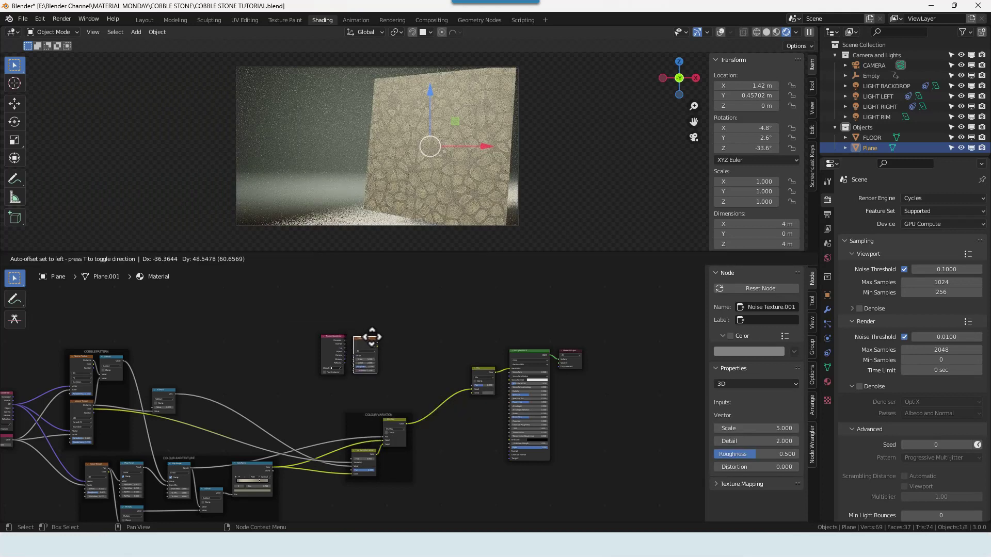
{"action": "left_click", "coordinate": [373, 337]}
Add a Map Range node just right of the new Noise Texture node
{"action": "key", "text": "shift+a"}
{"action": "left_click", "coordinate": [423, 344]}
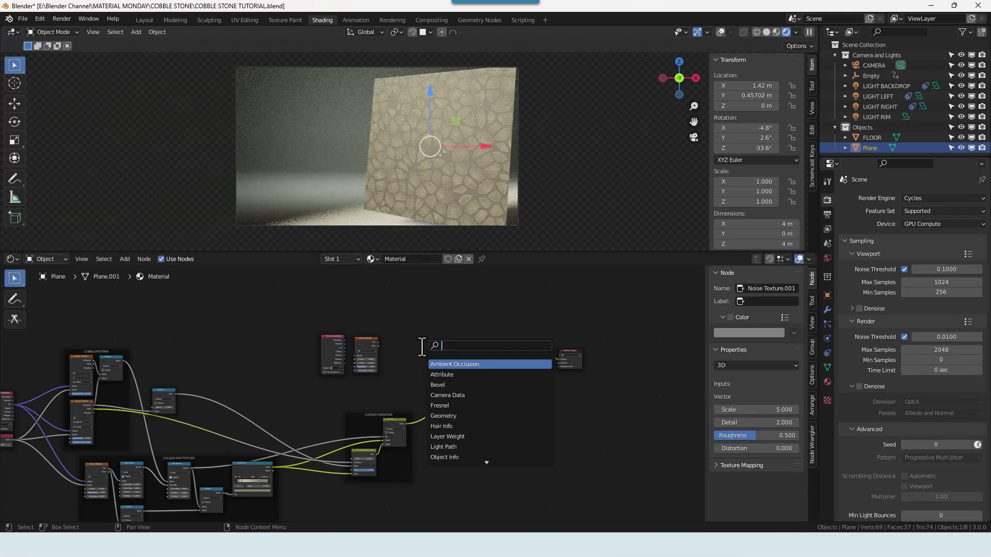
{"action": "type", "text": "map"}
{"action": "key", "text": "Down"}
{"action": "key", "text": "Down"}
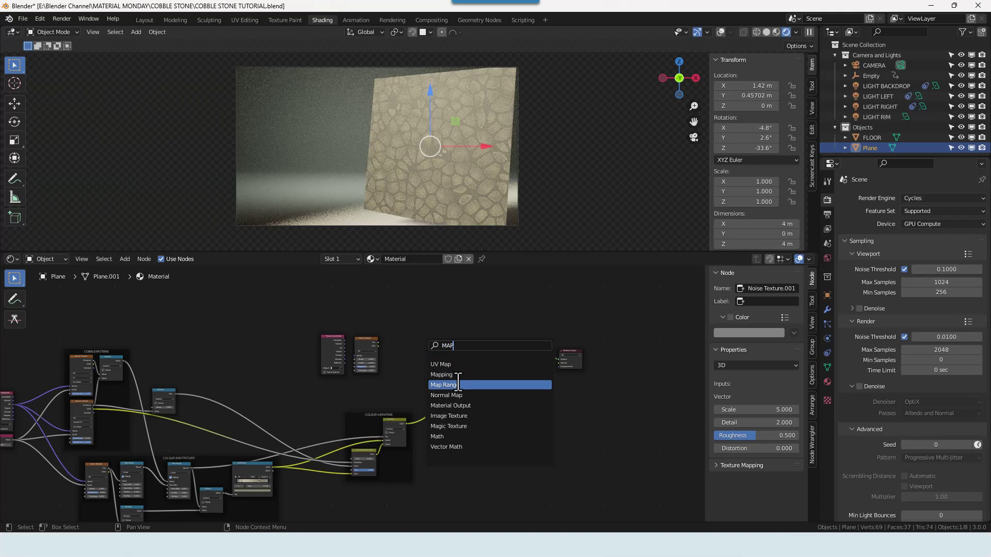
{"action": "key", "text": "Return"}
{"action": "left_click", "coordinate": [423, 368]}
Add a Math node just right of the new Map Range node
{"action": "key", "text": "shift+a"}
{"action": "left_click", "coordinate": [423, 343]}
{"action": "type", "text": "math"}
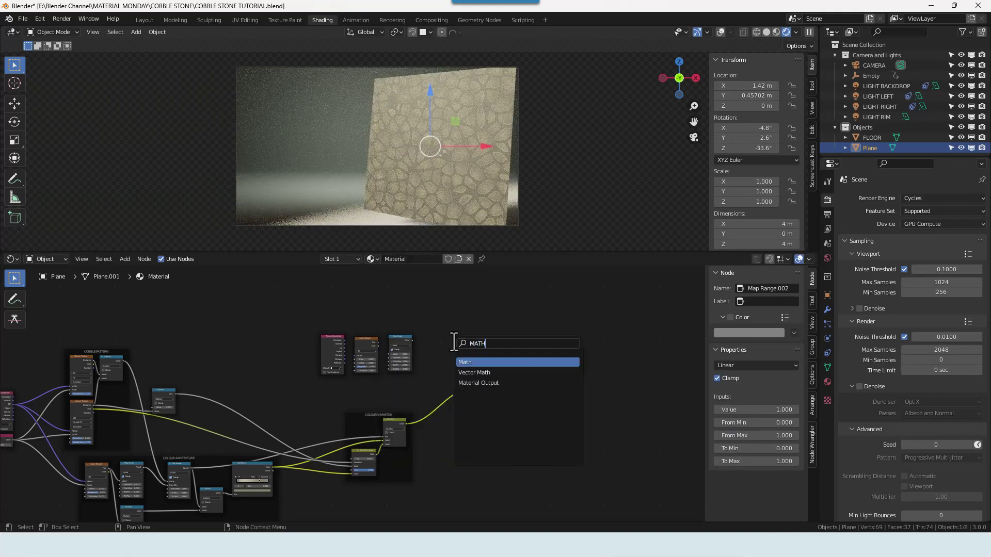
{"action": "key", "text": "Return"}
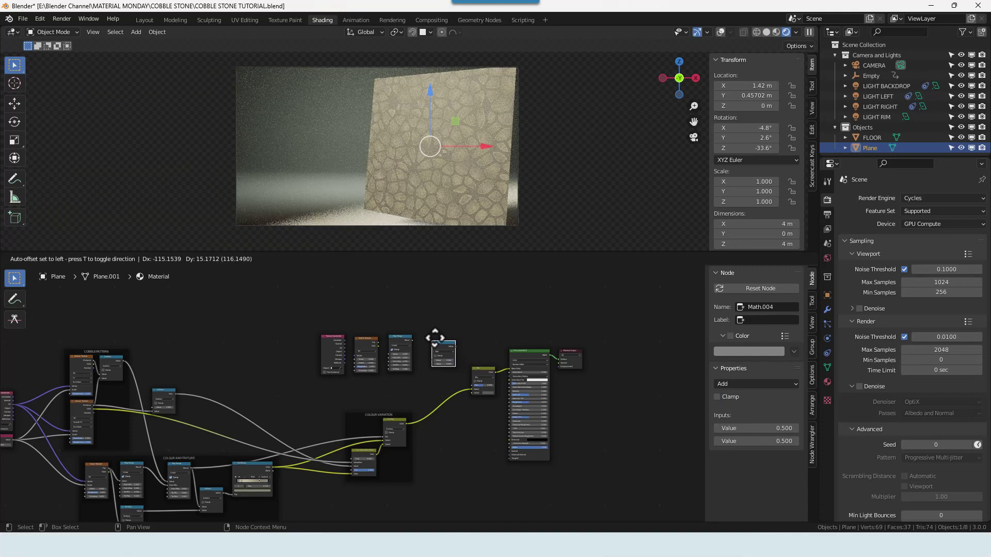
{"action": "left_click", "coordinate": [428, 335]}
Link the new Texture Coordinate's UV to the Noise Texture's Vector, and the noise Fac to the Map Range's Value
{"action": "scroll", "coordinate": [433, 346], "scroll_direction": "up", "scroll_amount": 3}
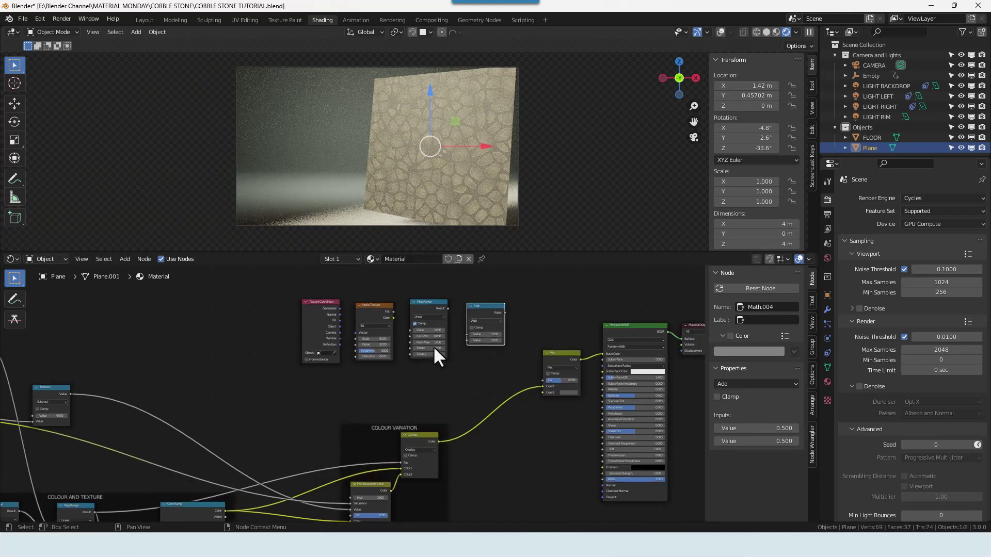
{"action": "middle_click_drag", "start_coordinate": [502, 353], "coordinate": [367, 400]}
{"action": "scroll", "coordinate": [325, 395], "scroll_direction": "up", "scroll_amount": 3}
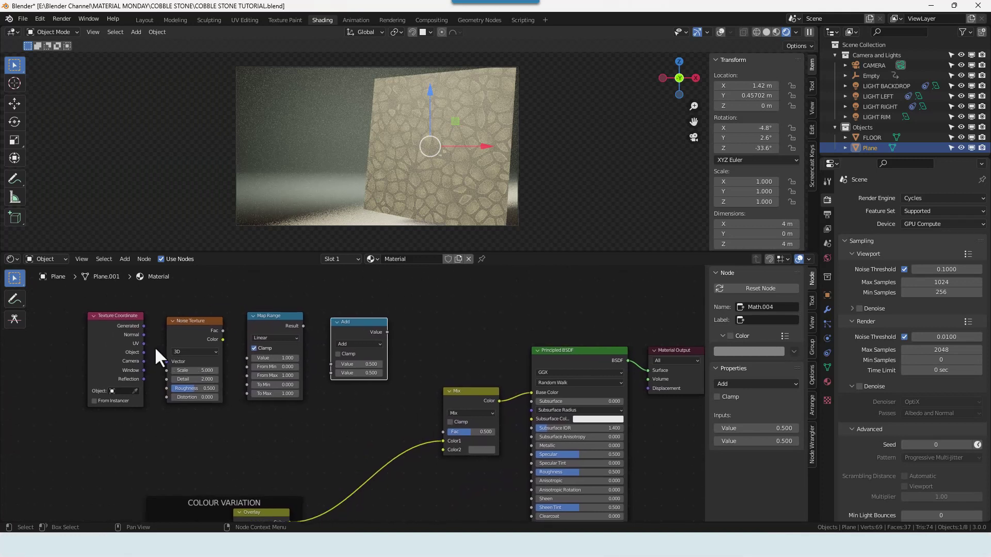
{"action": "left_click_drag", "start_coordinate": [143, 343], "coordinate": [153, 324]}
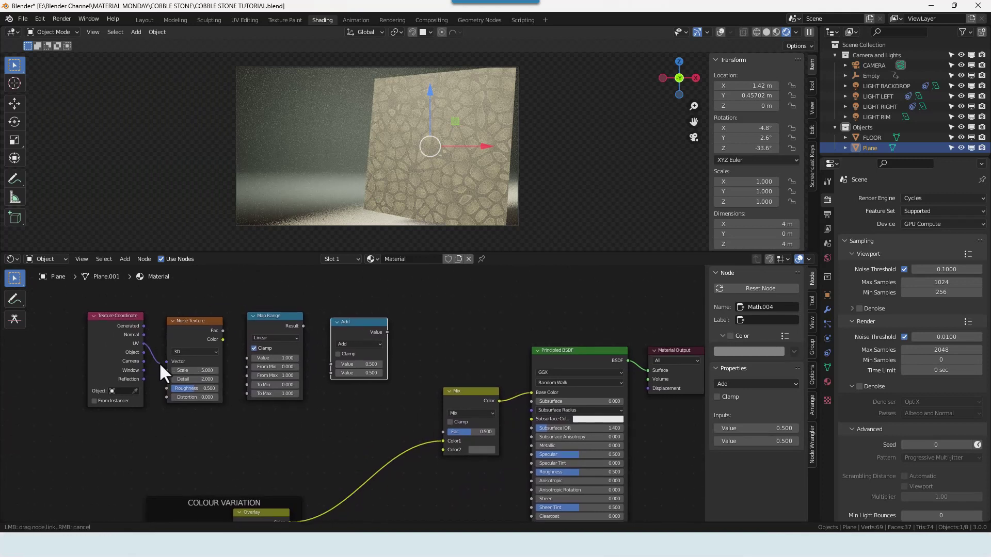
{"action": "left_click_drag", "start_coordinate": [165, 361], "coordinate": [164, 361]}
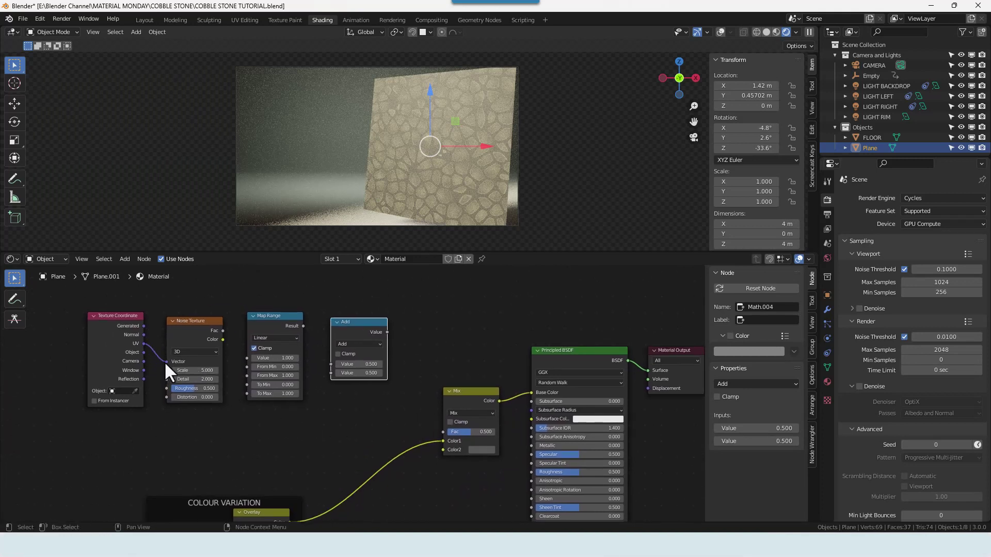
{"action": "left_click", "coordinate": [222, 331]}
{"action": "left_click_drag", "start_coordinate": [223, 331], "coordinate": [247, 365]}
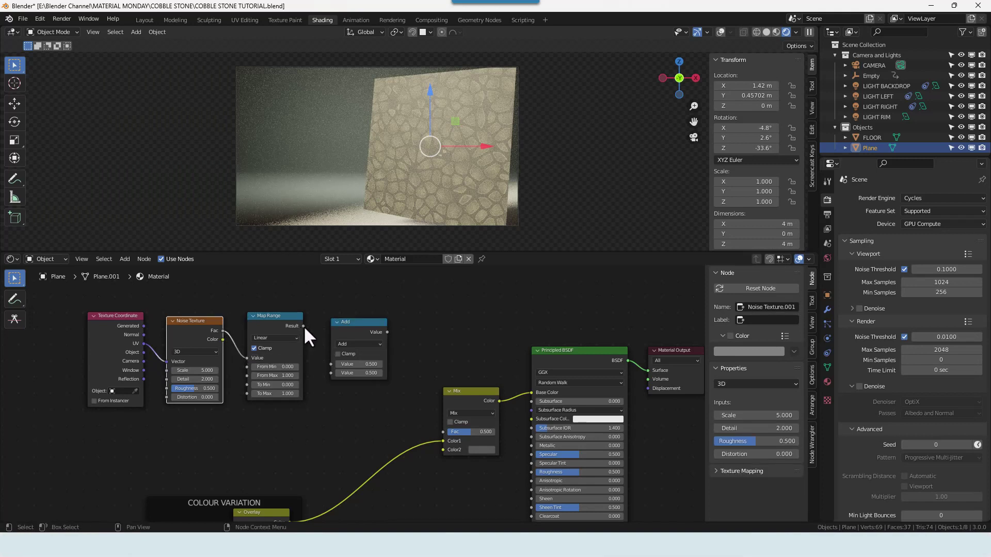
Set the new Math node to Power and wire it from the Map Range's Result through its Base to the Mix node's Fac
{"action": "left_click_drag", "start_coordinate": [304, 326], "coordinate": [314, 303]}
{"action": "left_click_drag", "start_coordinate": [332, 361], "coordinate": [329, 363]}
{"action": "left_click", "coordinate": [360, 343]}
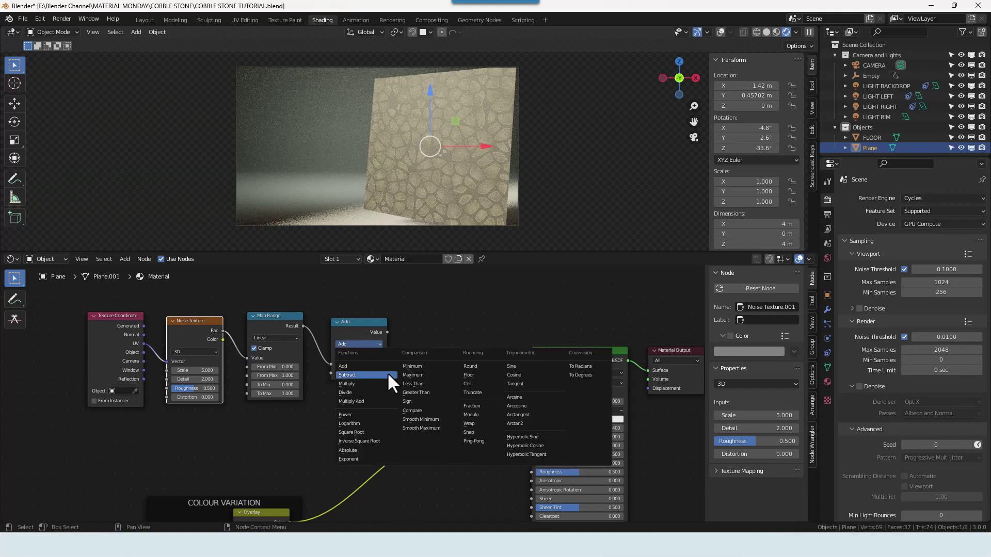
{"action": "left_click", "coordinate": [361, 416]}
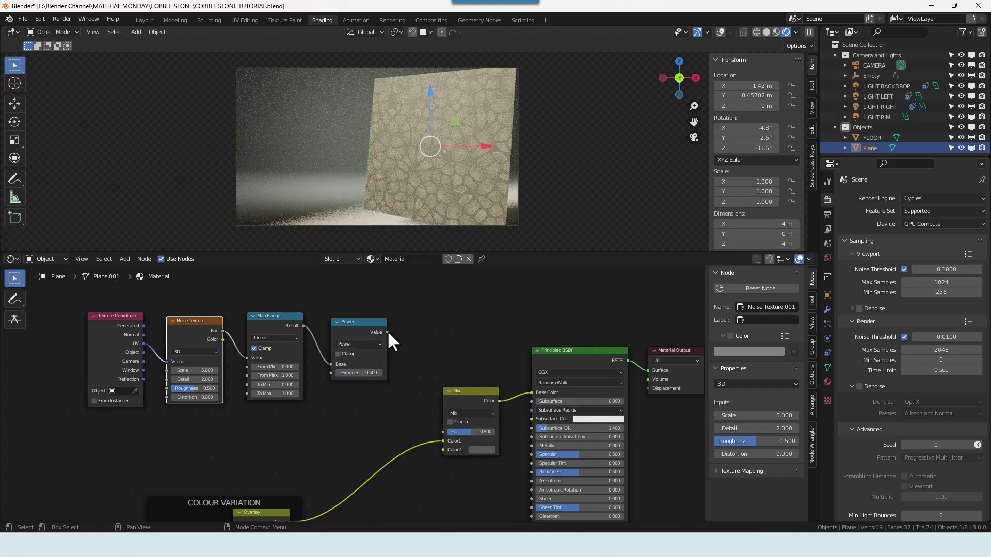
{"action": "left_click_drag", "start_coordinate": [388, 332], "coordinate": [444, 430]}
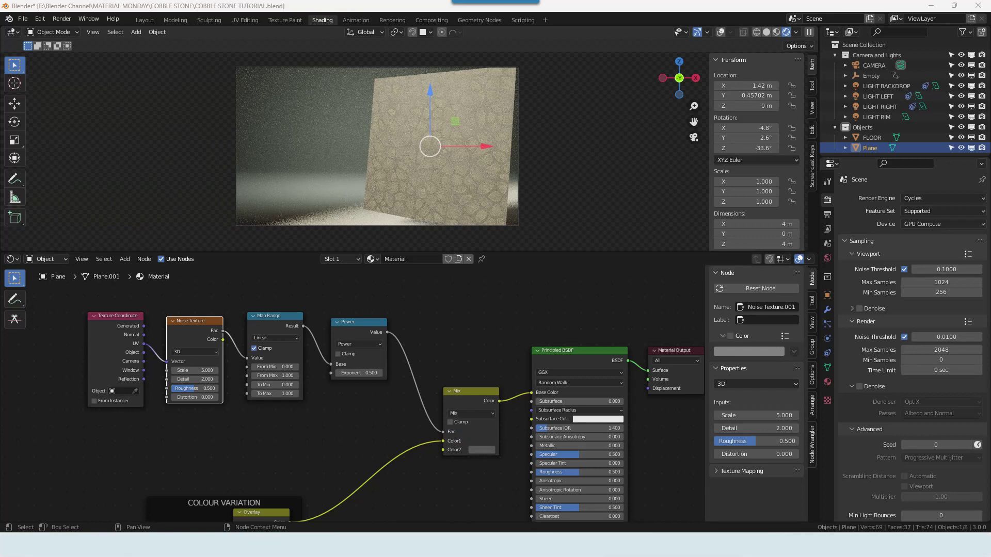
Move the new Texture Coordinate, Noise Texture, Map Range and Power nodes together closer to the Mix node
{"action": "left_click_drag", "start_coordinate": [63, 305], "coordinate": [352, 392]}
{"action": "left_click_drag", "start_coordinate": [360, 337], "coordinate": [383, 391]}
{"action": "scroll", "coordinate": [209, 348], "scroll_direction": "up", "scroll_amount": 2}
{"action": "middle_click_drag", "start_coordinate": [209, 348], "coordinate": [216, 345]}
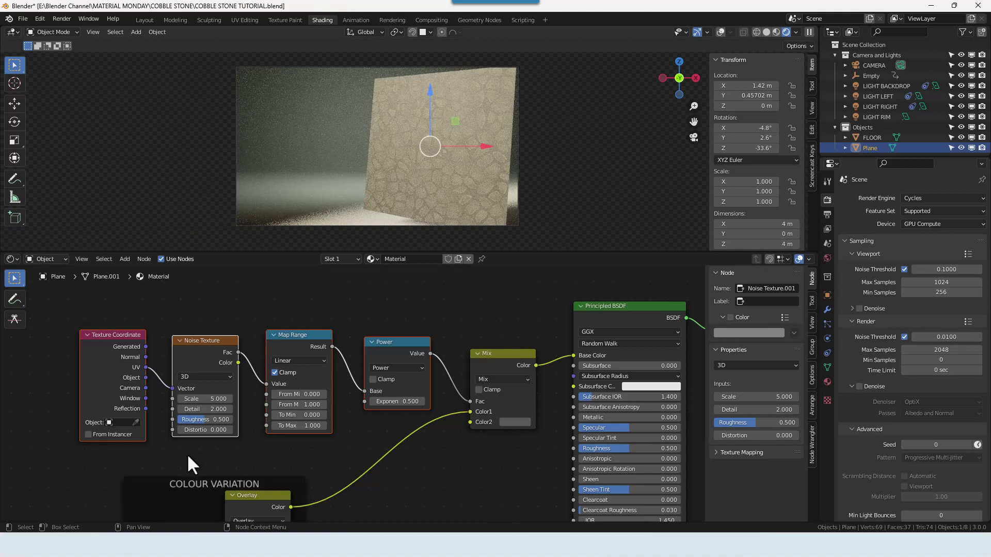
Set the new Noise Texture's Scale to 8.5, Detail to 4.25 and Roughness to 0.725
{"action": "left_click", "coordinate": [198, 399]}
{"action": "type", "text": "8.5"}
{"action": "key", "text": "Tab"}
{"action": "type", "text": "4.25"}
{"action": "key", "text": "Tab"}
{"action": "key", "text": "BackSpace"}
{"action": "type", "text": ".725"}
{"action": "key", "text": "Return"}
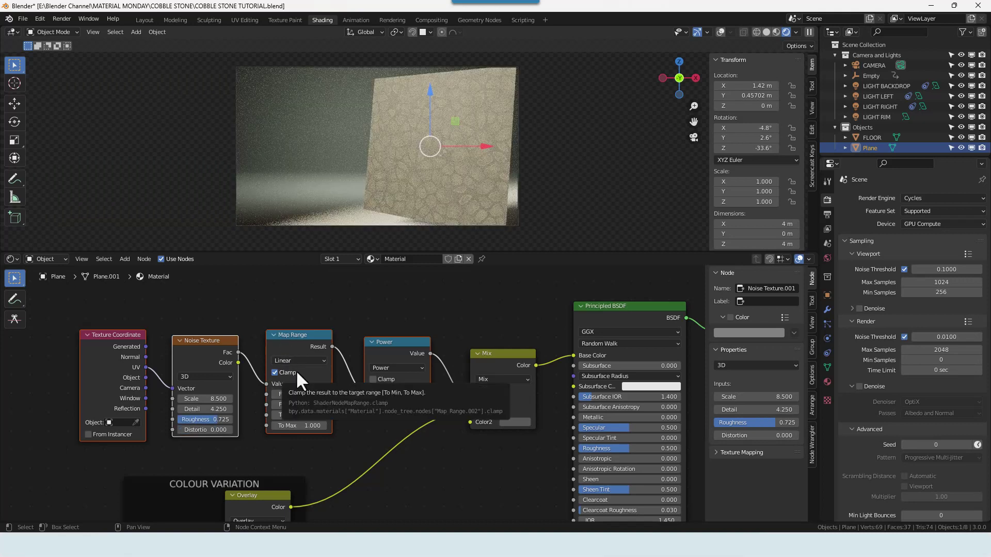
Set the new Map Range node's From Min to 0.2 and From Max to 0.6
{"action": "left_click", "coordinate": [305, 395]}
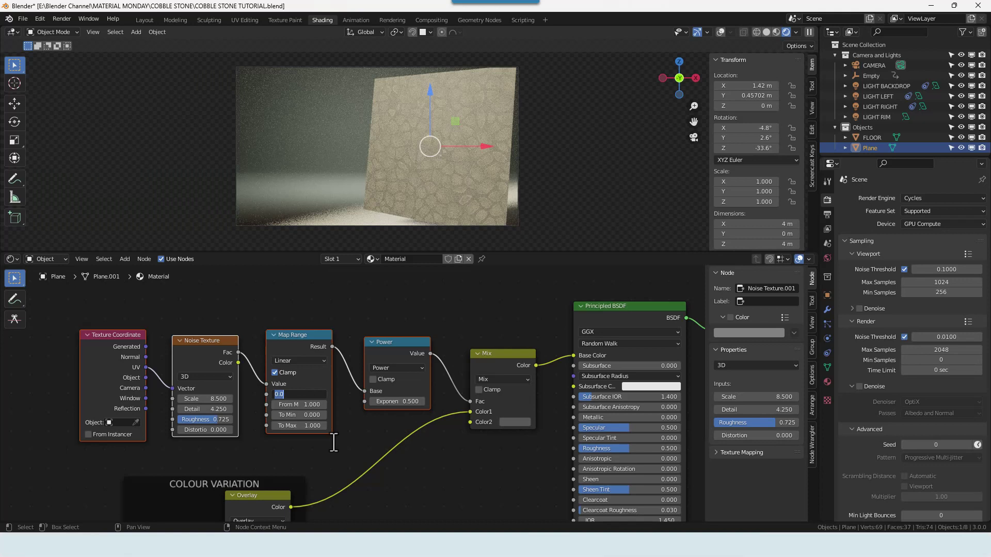
{"action": "key", "text": "BackSpace"}
{"action": "type", "text": ".2"}
{"action": "key", "text": "Tab"}
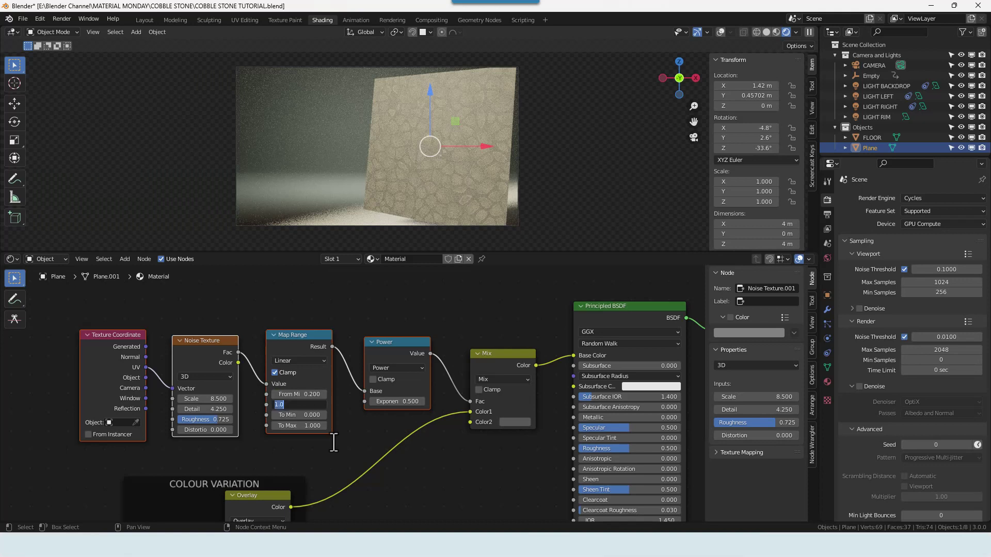
{"action": "key", "text": "BackSpace"}
{"action": "type", "text": ".6"}
{"action": "key", "text": "Tab"}
{"action": "key", "text": "Tab"}
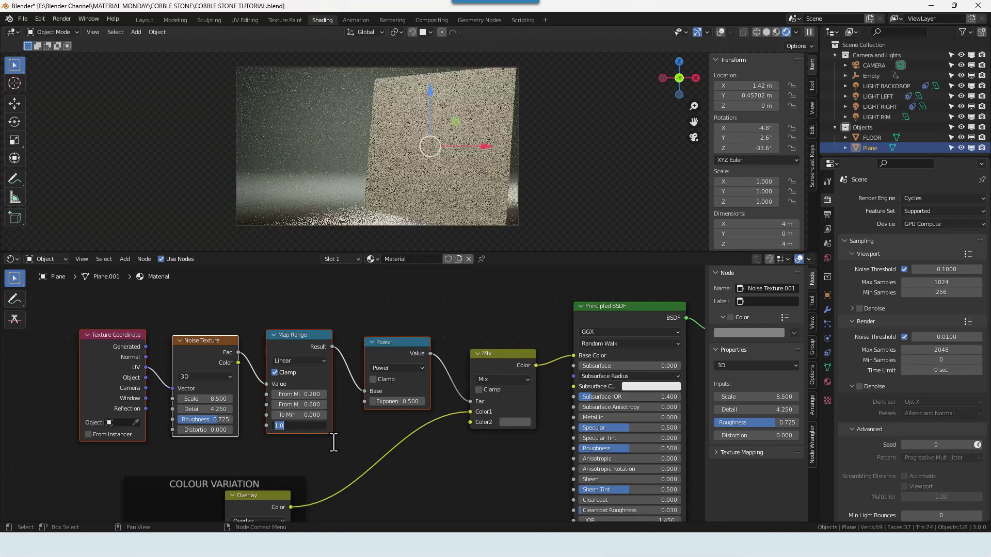
{"action": "key", "text": "Tab"}
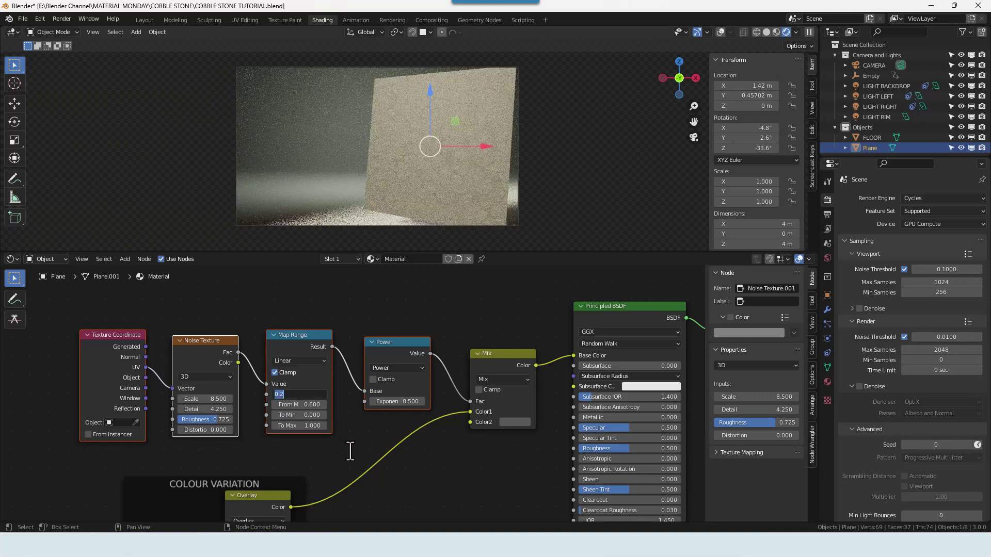
Set the Power node's Exponent to 1.8 and the Mix node's blending mode to Darken
{"action": "left_click", "coordinate": [405, 401]}
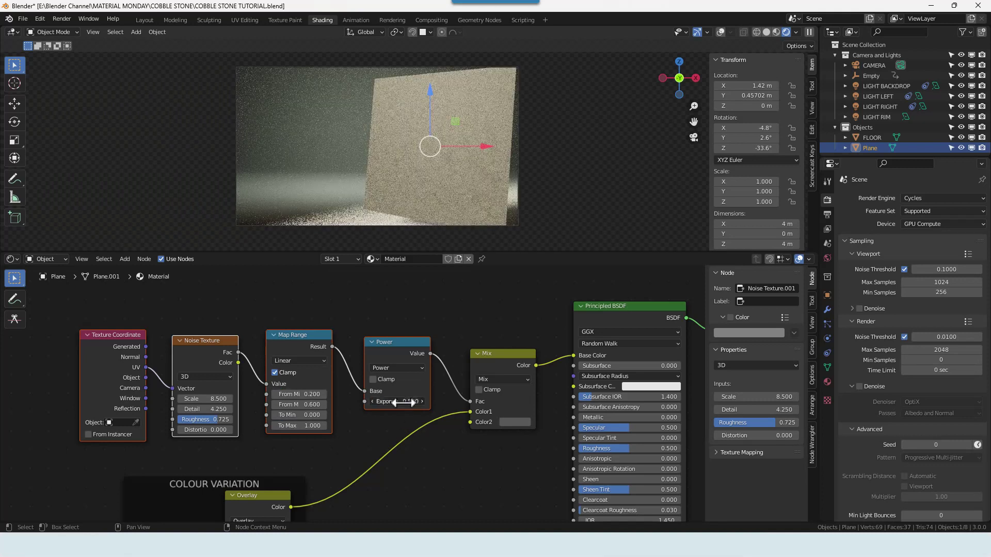
{"action": "type", "text": "1.8"}
{"action": "key", "text": "Return"}
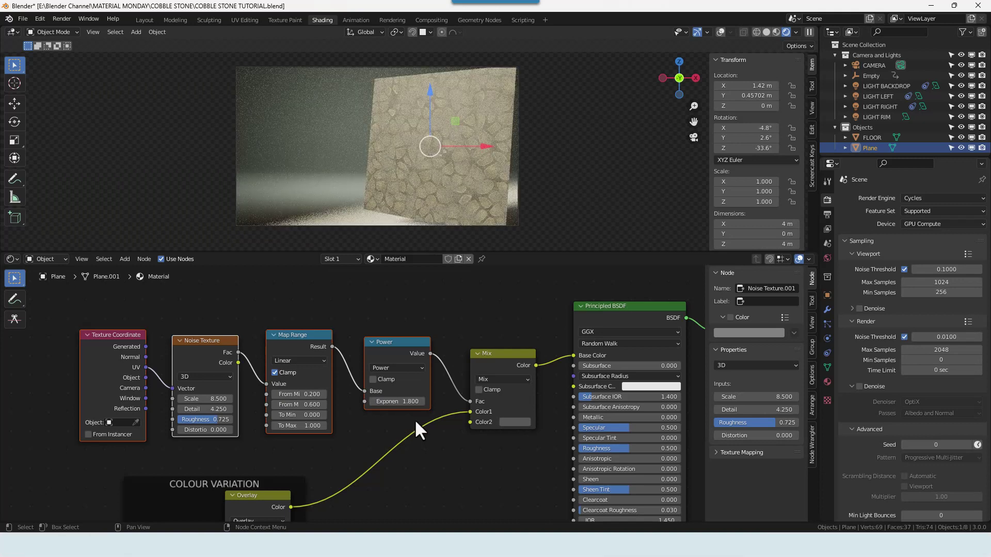
{"action": "left_click", "coordinate": [506, 381]}
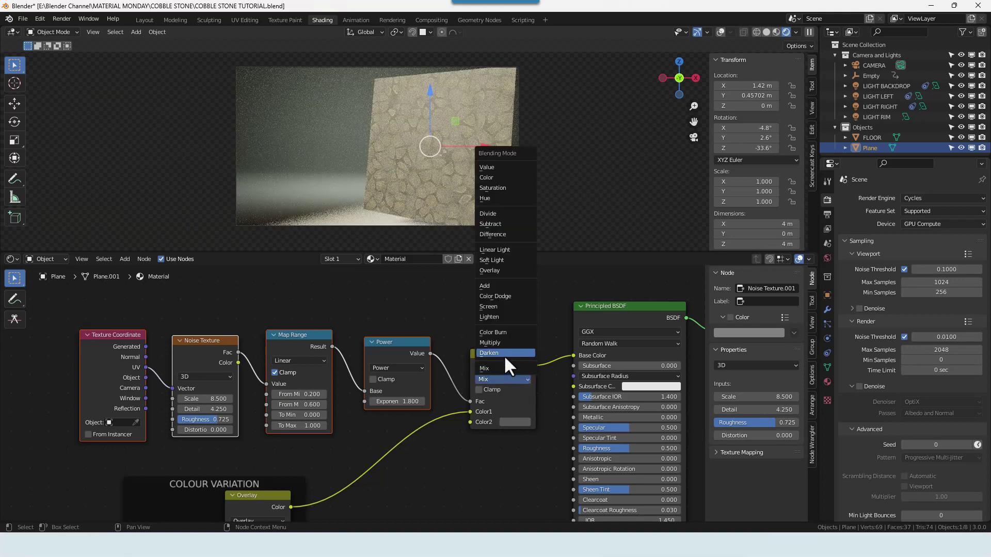
{"action": "left_click", "coordinate": [504, 354]}
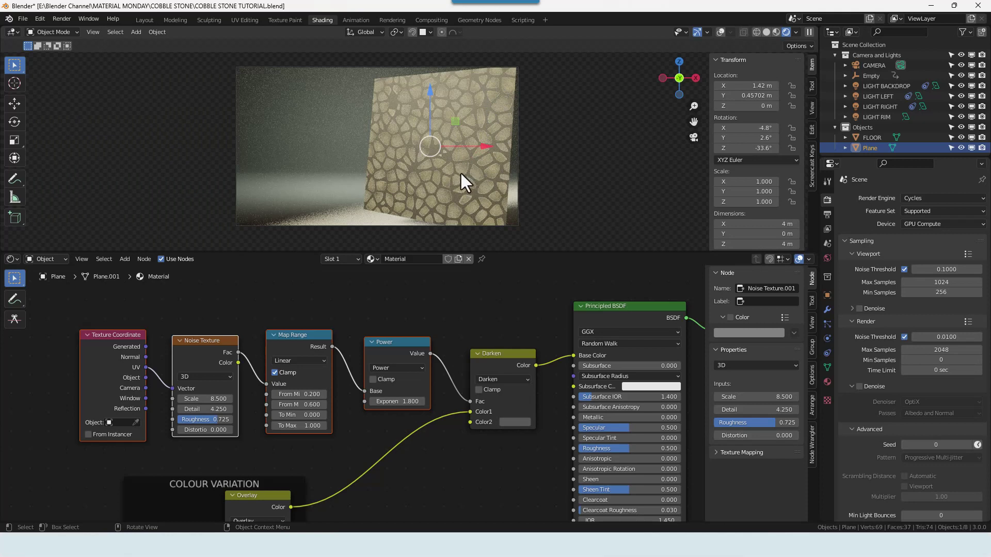
Frame the Texture Coordinate to Darken node chain together and shift the frame slightly up and left
{"action": "scroll", "coordinate": [488, 403], "scroll_direction": "down", "scroll_amount": 3}
{"action": "middle_click_drag", "start_coordinate": [470, 436], "coordinate": [546, 370]}
{"action": "scroll", "coordinate": [544, 370], "scroll_direction": "down", "scroll_amount": 2}
{"action": "left_click_drag", "start_coordinate": [286, 291], "coordinate": [529, 356]}
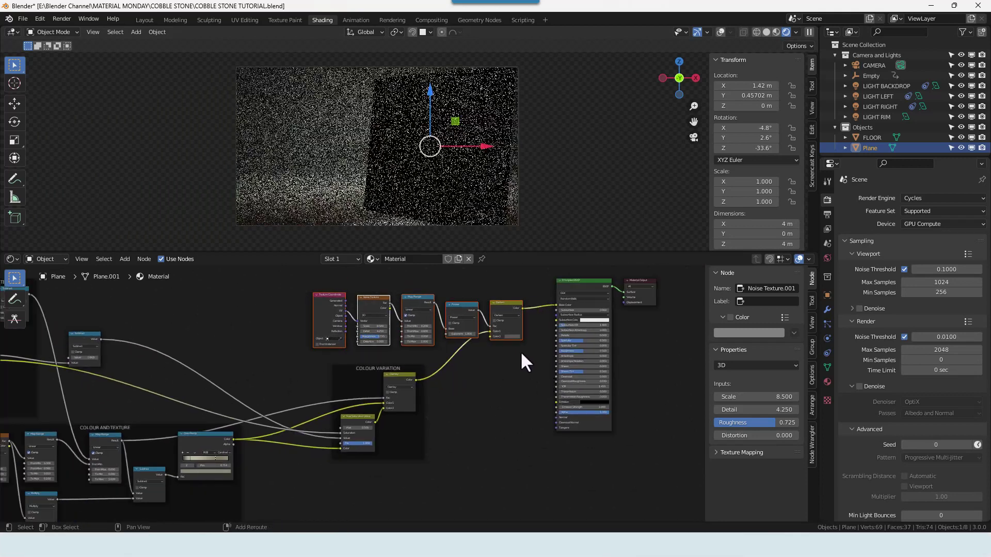
{"action": "key", "text": "shift+w"}
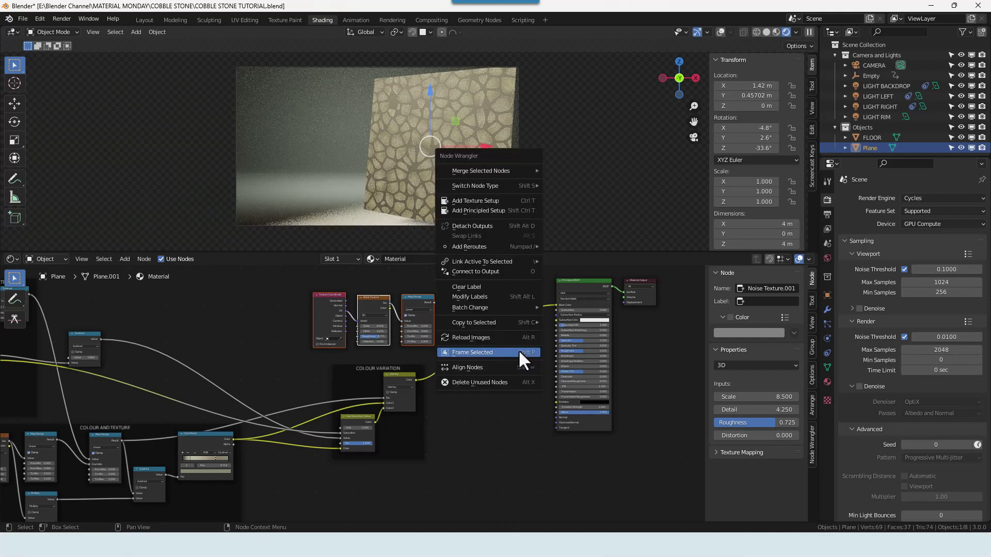
{"action": "left_click", "coordinate": [518, 349]}
{"action": "mouse_move", "coordinate": [477, 302]}
{"action": "left_mouse_down"}
{"action": "mouse_move", "coordinate": [430, 291]}
{"action": "mouse_move", "coordinate": [463, 292]}
{"action": "left_mouse_up"}
Label the new frame COBBLE DETAIL
{"action": "left_click", "coordinate": [731, 335]}
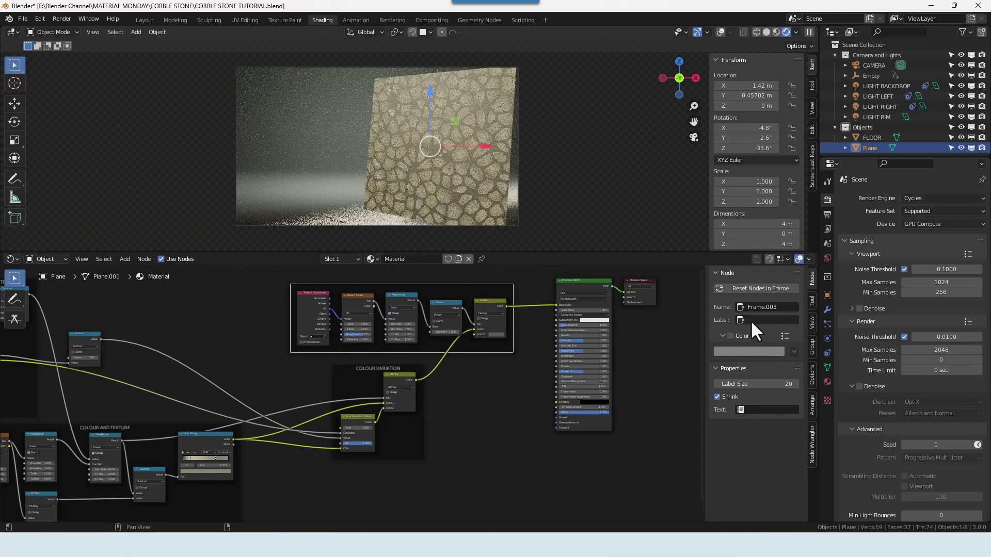
{"action": "left_click", "coordinate": [751, 320]}
{"action": "type", "text": "COBBLE DETAIL"}
{"action": "key", "text": "Return"}
Tighten the node layout by moving the COLOUR VARIATION and COBBLE DETAIL frames, the Principled BSDF and the Material Output further left
{"action": "scroll", "coordinate": [382, 413], "scroll_direction": "down", "scroll_amount": 2}
{"action": "middle_click_drag", "start_coordinate": [438, 404], "coordinate": [540, 401]}
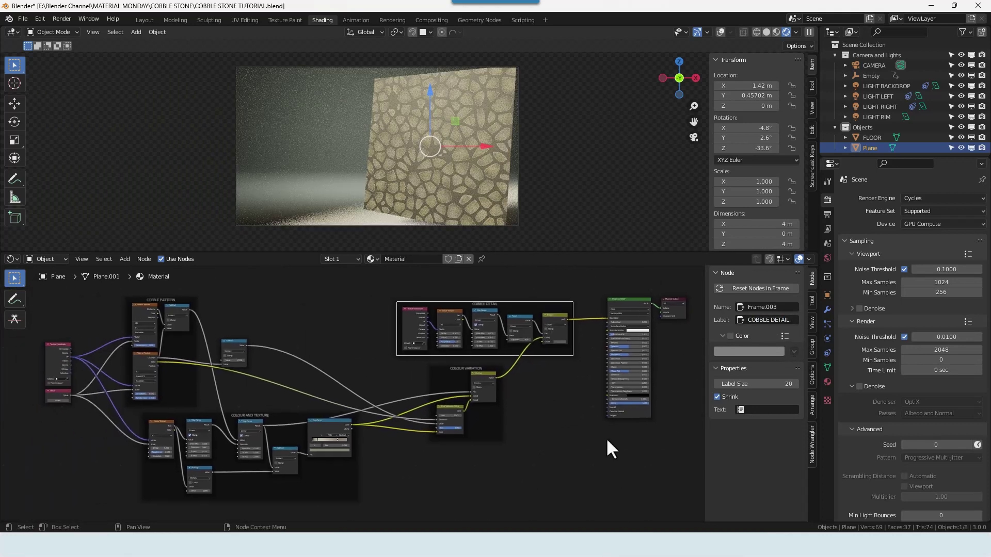
{"action": "left_click_drag", "start_coordinate": [500, 425], "coordinate": [428, 410]}
{"action": "left_click_drag", "start_coordinate": [461, 302], "coordinate": [383, 299]}
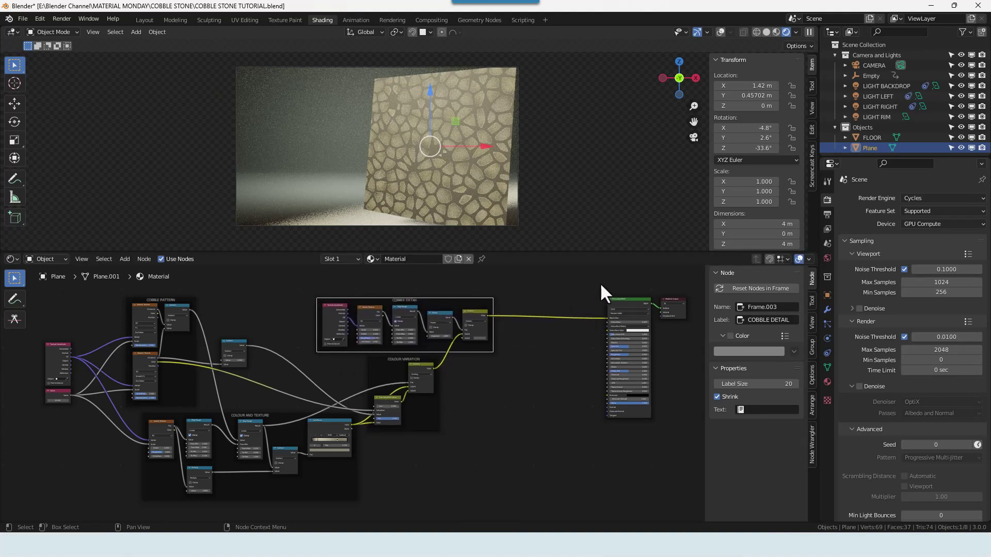
{"action": "left_click_drag", "start_coordinate": [680, 333], "coordinate": [590, 304]}
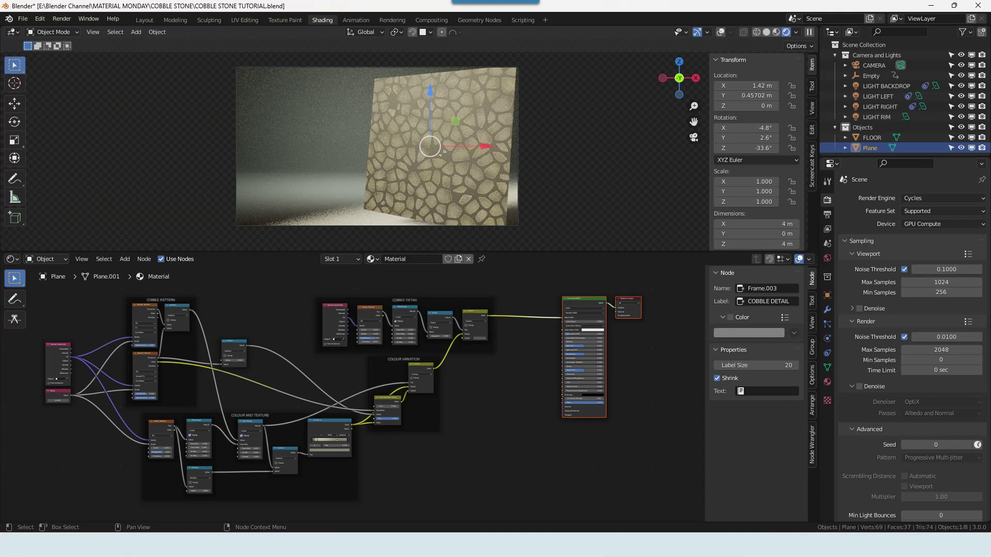
Add a Bump node just below and left of the Principled BSDF
{"action": "key", "text": "shift+a"}
{"action": "left_click", "coordinate": [460, 402]}
{"action": "type", "text": "BUMP"}
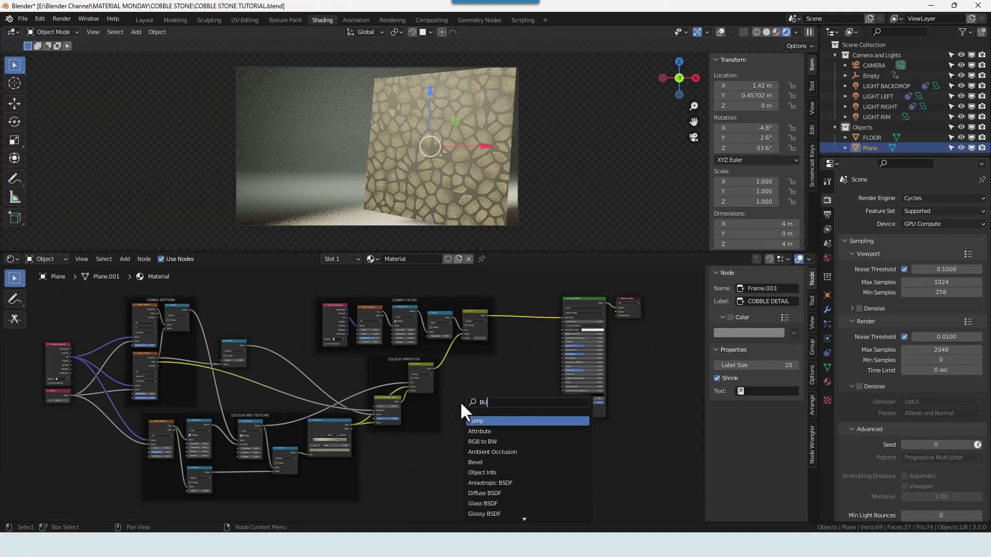
{"action": "key", "text": "Return"}
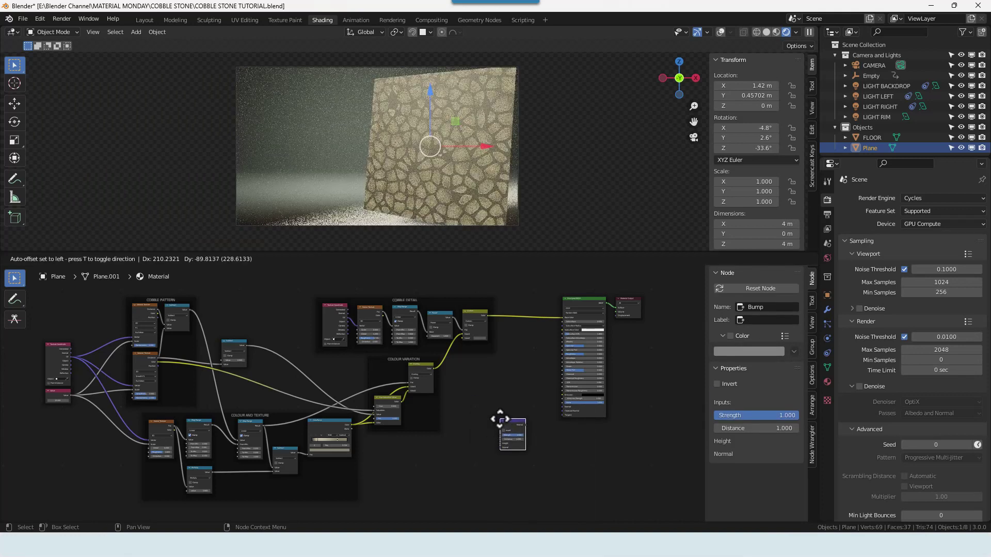
{"action": "left_click", "coordinate": [518, 427]}
Link the Bump's Normal output to the Principled BSDF's Normal, and the COLOUR AND TEXTURE Subtract node's Value to the Bump's Height
{"action": "left_click_drag", "start_coordinate": [526, 425], "coordinate": [562, 403]}
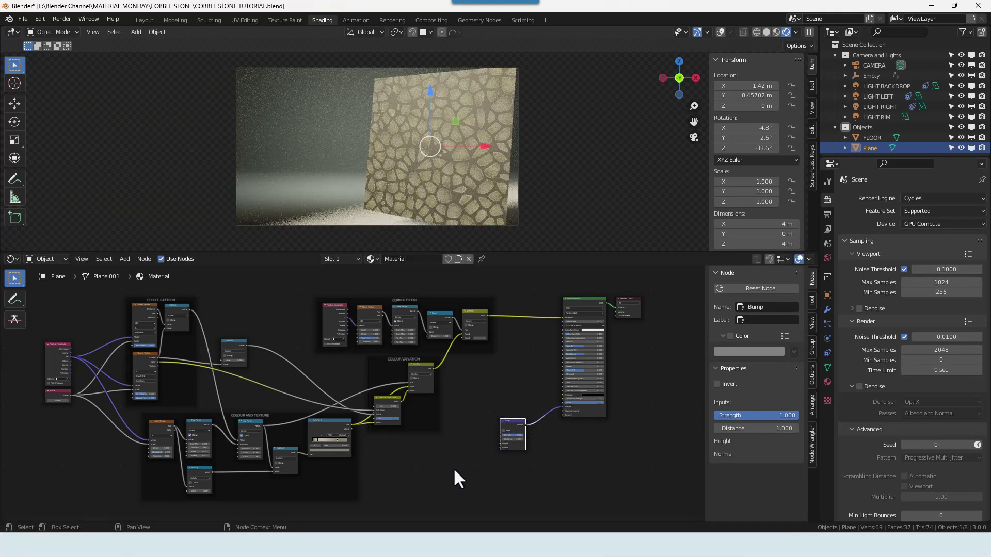
{"action": "scroll", "coordinate": [307, 473], "scroll_direction": "up", "scroll_amount": 2}
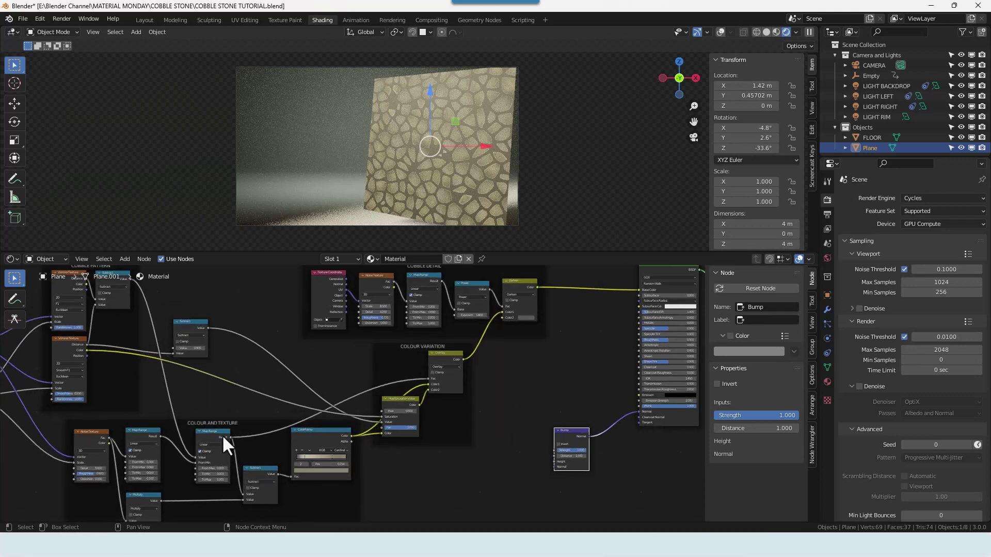
{"action": "left_click_drag", "start_coordinate": [277, 473], "coordinate": [552, 460]}
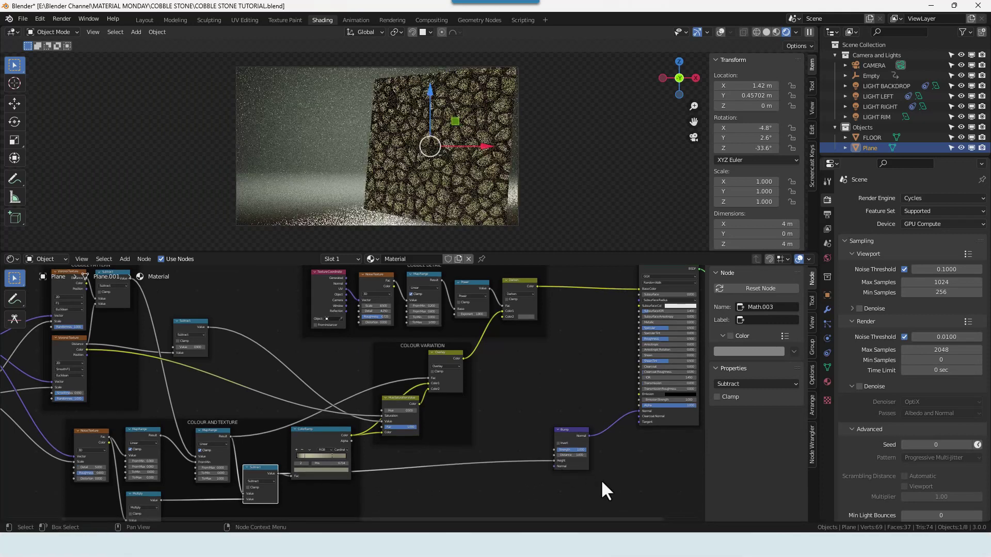
Set the Bump node's Strength to 0.5 and Distance to 0.01, and inspect the relief on the rendered plane
{"action": "scroll", "coordinate": [604, 480], "scroll_direction": "up", "scroll_amount": 2}
{"action": "middle_click_drag", "start_coordinate": [613, 481], "coordinate": [423, 411]}
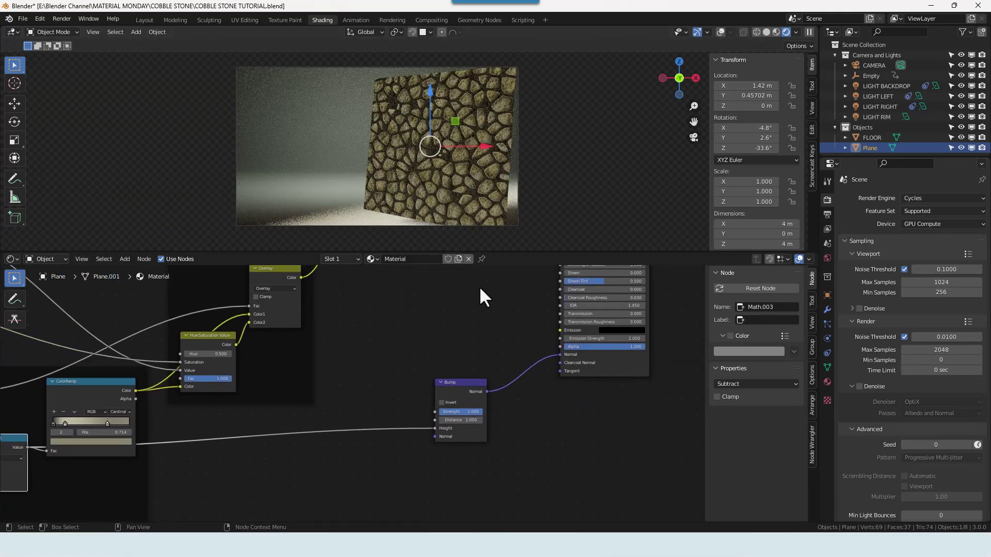
{"action": "scroll", "coordinate": [488, 428], "scroll_direction": "up", "scroll_amount": 1}
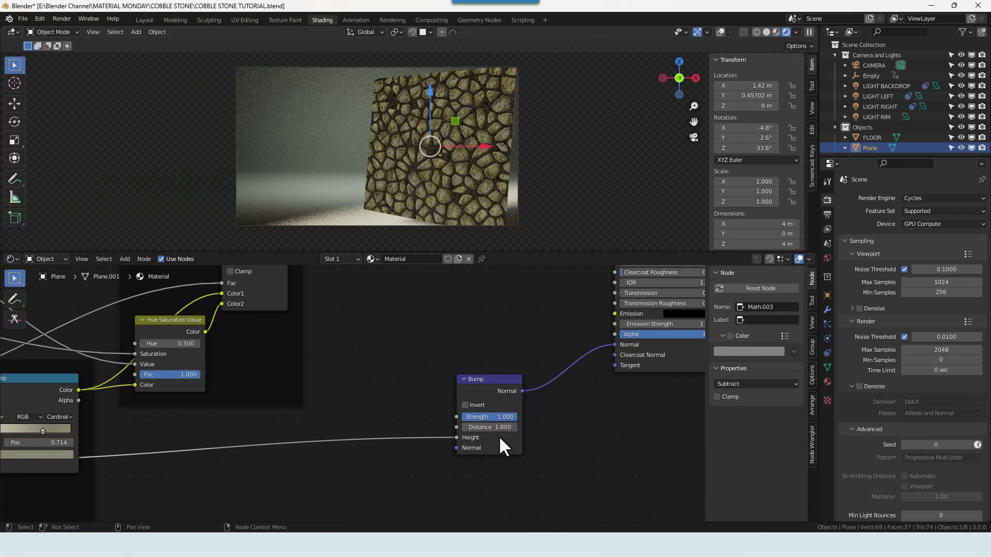
{"action": "left_click", "coordinate": [490, 417]}
{"action": "key", "text": "Tab"}
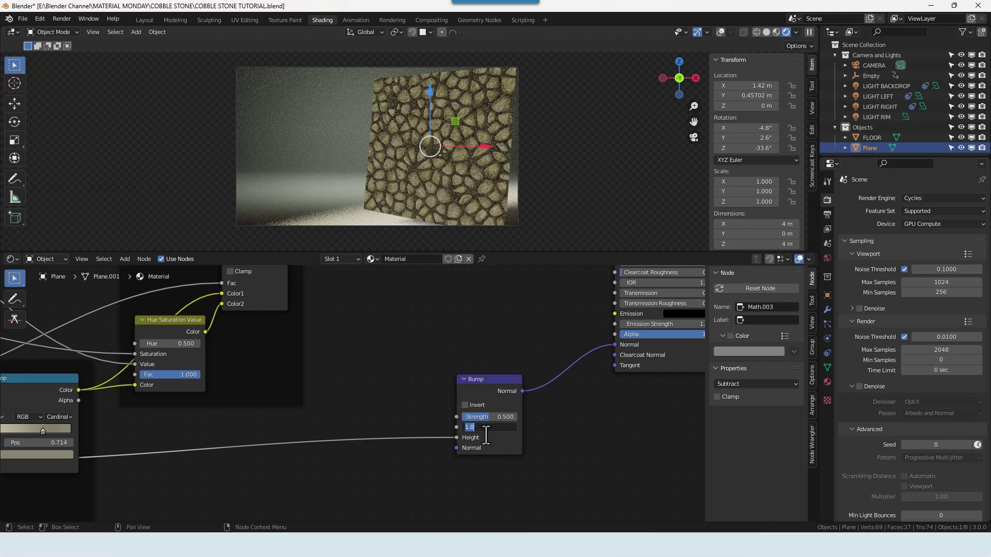
{"action": "type", "text": "."}
{"action": "key", "text": "Return"}
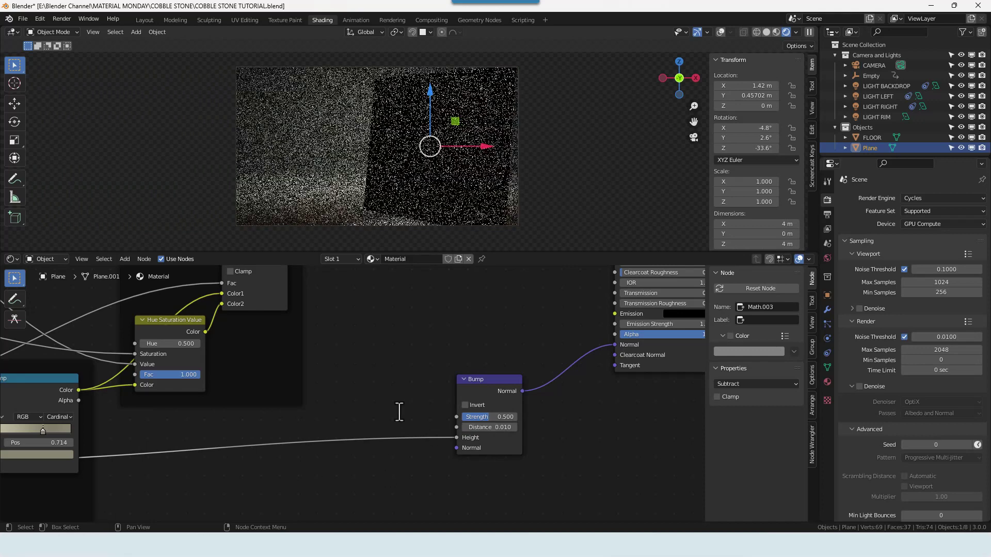
{"action": "scroll", "coordinate": [429, 150], "scroll_direction": "up", "scroll_amount": 2}
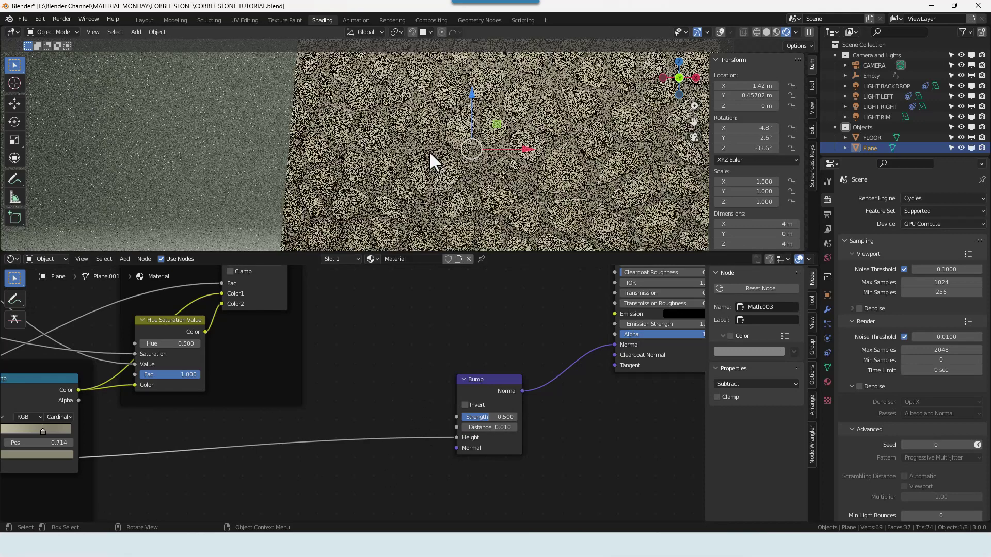
{"action": "scroll", "coordinate": [429, 150], "scroll_direction": "down", "scroll_amount": 3}
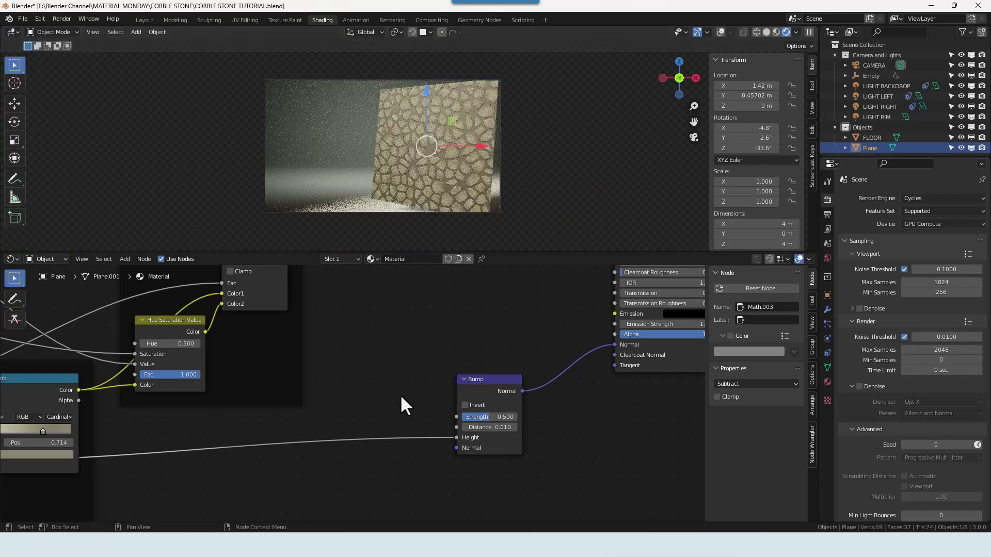
Add a ColorRamp node between the COLOUR VARIATION frame and the Principled BSDF, above the Bump node
{"action": "scroll", "coordinate": [401, 395], "scroll_direction": "down", "scroll_amount": 5}
{"action": "middle_click_drag", "start_coordinate": [389, 363], "coordinate": [526, 359]}
{"action": "scroll", "coordinate": [526, 362], "scroll_direction": "down", "scroll_amount": 1}
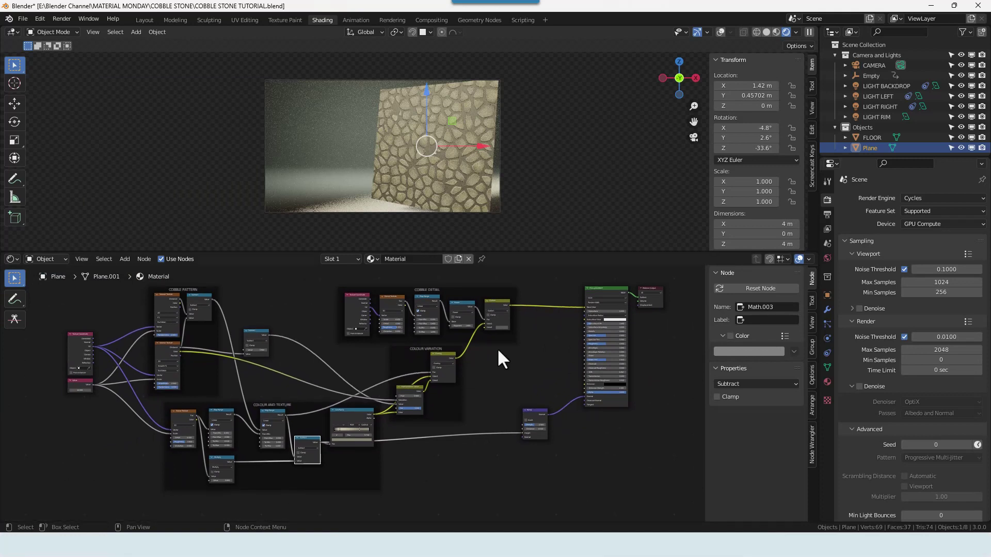
{"action": "scroll", "coordinate": [582, 346], "scroll_direction": "up", "scroll_amount": 7}
{"action": "middle_click_drag", "start_coordinate": [661, 353], "coordinate": [453, 367]}
{"action": "scroll", "coordinate": [489, 385], "scroll_direction": "up", "scroll_amount": 4}
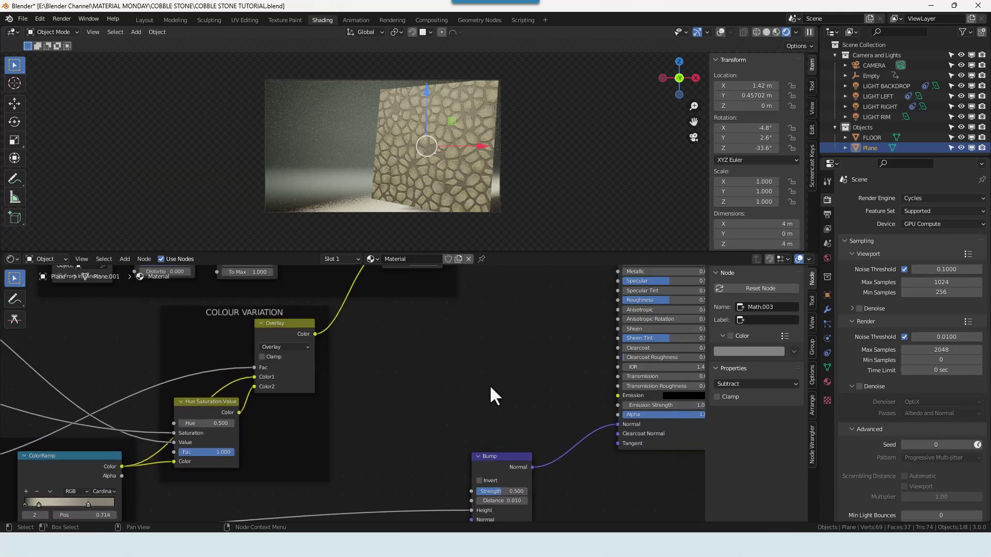
{"action": "scroll", "coordinate": [508, 368], "scroll_direction": "down", "scroll_amount": 1}
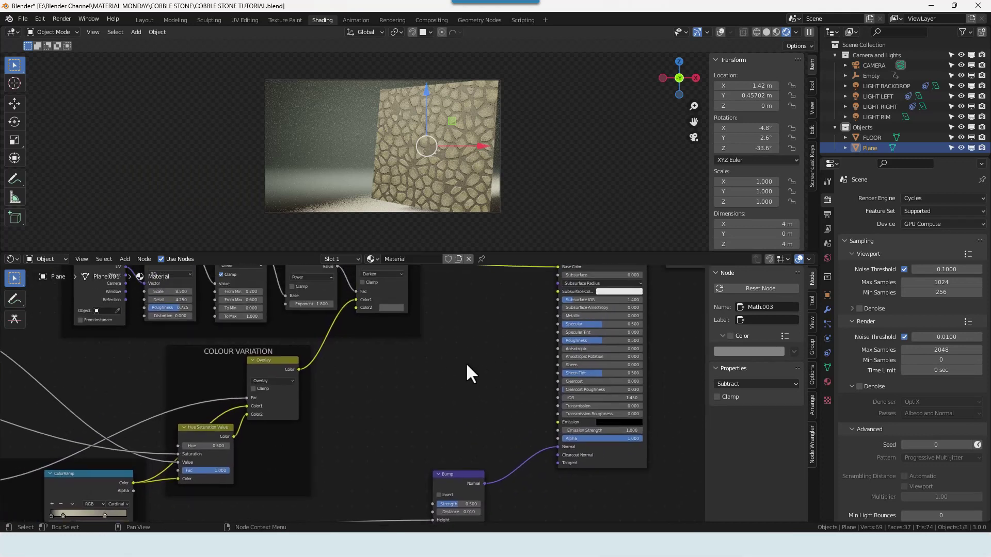
{"action": "key", "text": "shift+a"}
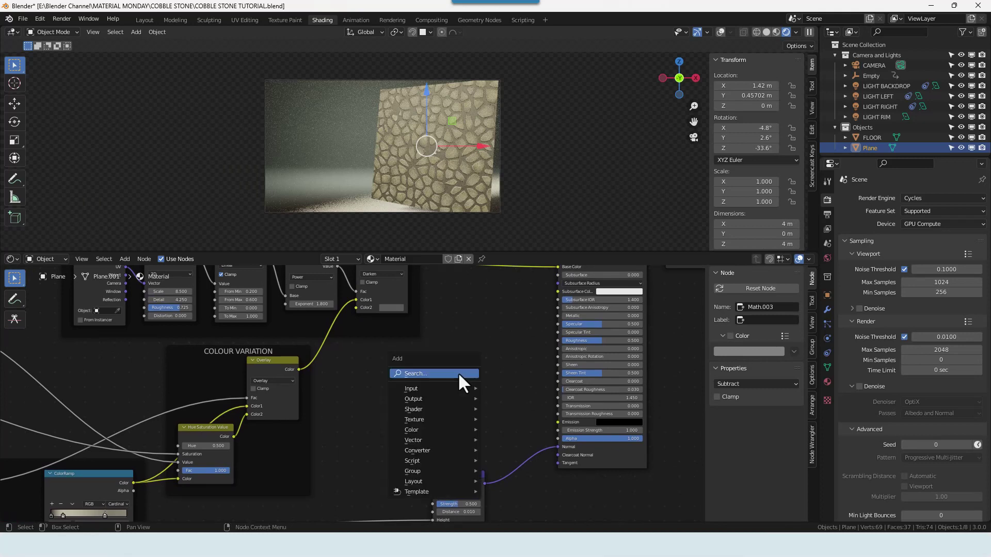
{"action": "left_click", "coordinate": [459, 376]}
{"action": "type", "text": "color"}
{"action": "key", "text": "Return"}
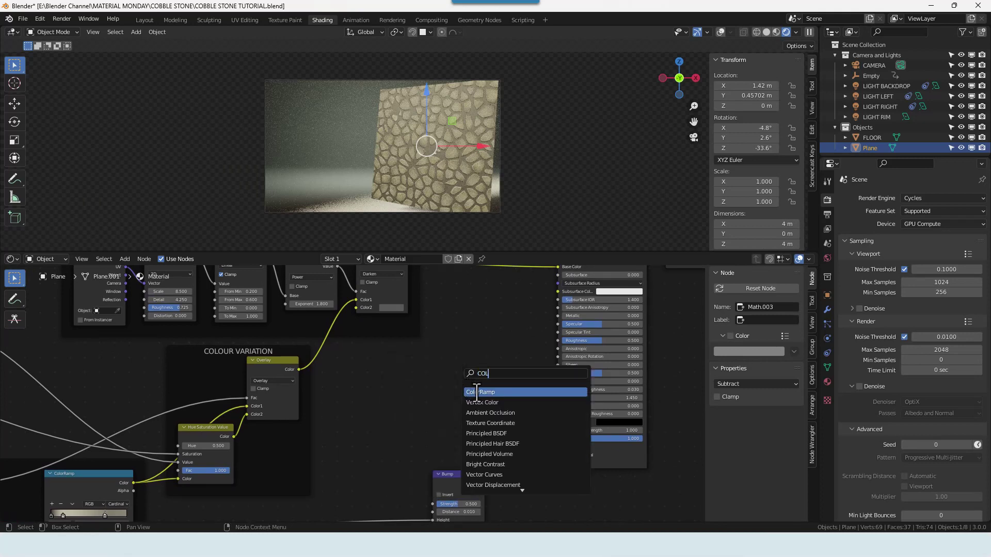
{"action": "left_click", "coordinate": [454, 354]}
Link the new ColorRamp's Color to the Principled BSDF's Roughness, and the Overlay node's Color to the ColorRamp's Fac
{"action": "left_click_drag", "start_coordinate": [526, 347], "coordinate": [556, 340]}
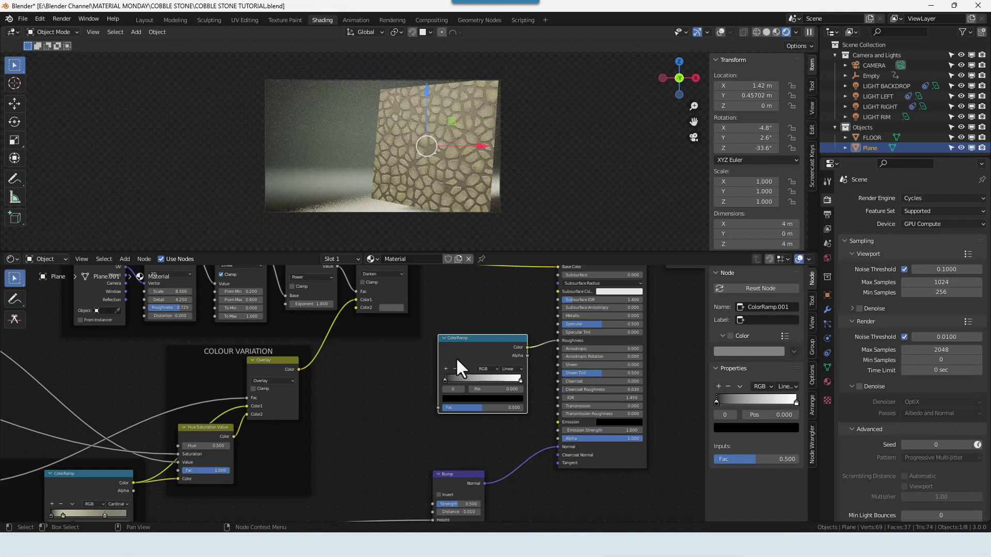
{"action": "left_click", "coordinate": [299, 370]}
{"action": "left_click_drag", "start_coordinate": [299, 370], "coordinate": [437, 407]}
{"action": "middle_click_drag", "start_coordinate": [503, 429], "coordinate": [460, 426]}
{"action": "scroll", "coordinate": [429, 183], "scroll_direction": "up", "scroll_amount": 1}
{"action": "scroll", "coordinate": [430, 183], "scroll_direction": "up", "scroll_amount": 3}
{"action": "scroll", "coordinate": [413, 444], "scroll_direction": "up", "scroll_amount": 2}
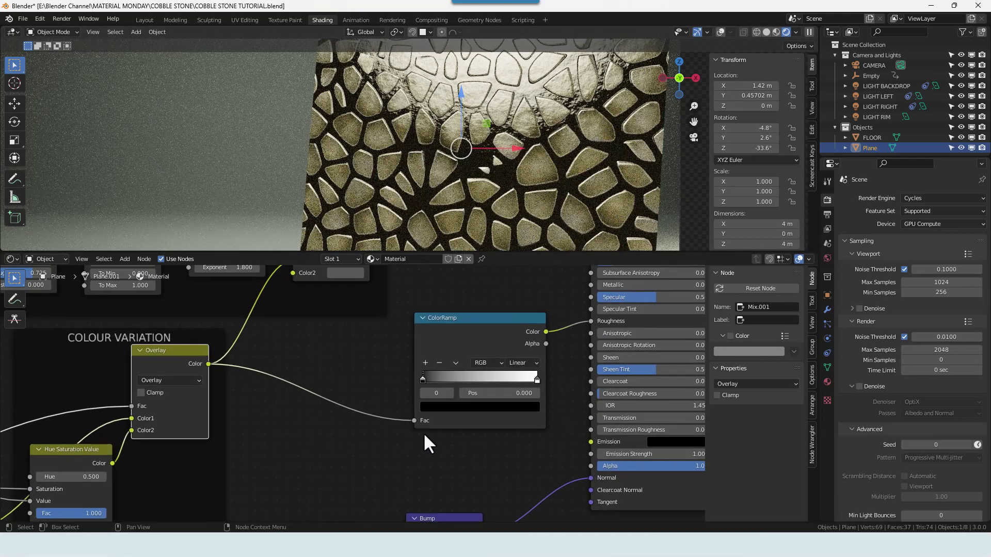
{"action": "scroll", "coordinate": [423, 432], "scroll_direction": "up", "scroll_amount": 1}
{"action": "middle_click_drag", "start_coordinate": [442, 432], "coordinate": [402, 422]}
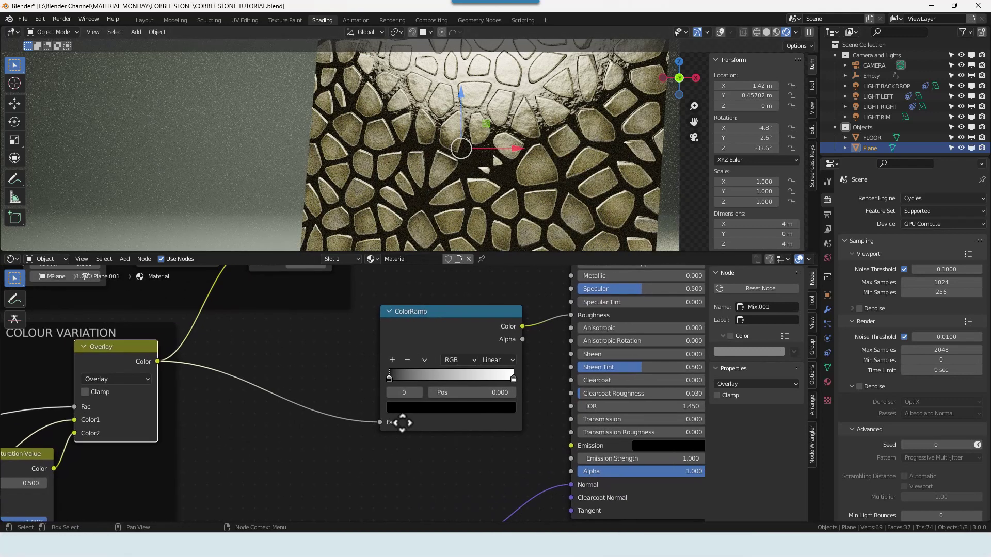
Flip the ColorRamp feeding Roughness and move its black stop to about 0.205, previewing the ramp on the plane before restoring the full shader
{"action": "left_click", "coordinate": [424, 359]}
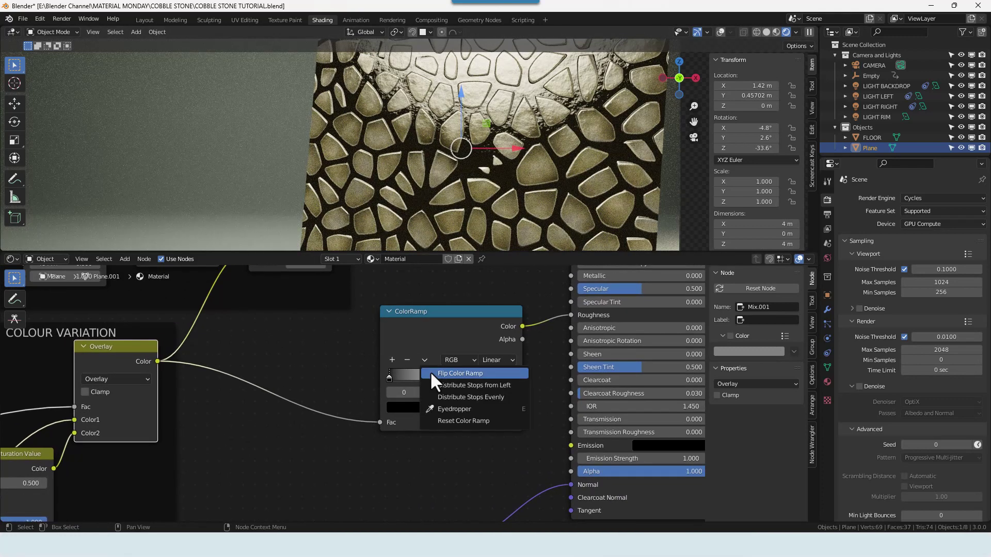
{"action": "left_click", "coordinate": [431, 372]}
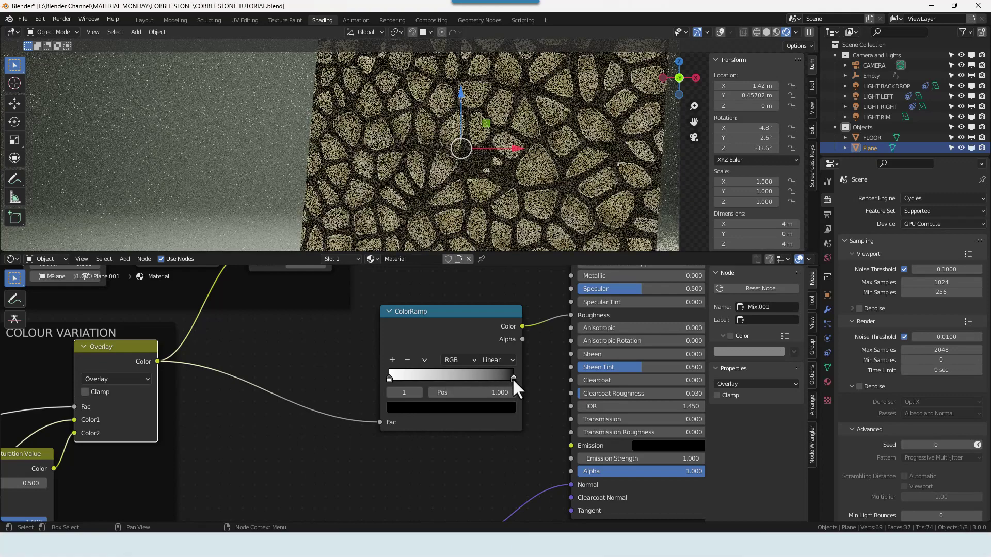
{"action": "mouse_move", "coordinate": [512, 381]}
{"action": "left_mouse_down"}
{"action": "mouse_move", "coordinate": [407, 376]}
{"action": "mouse_move", "coordinate": [529, 388]}
{"action": "left_mouse_up"}
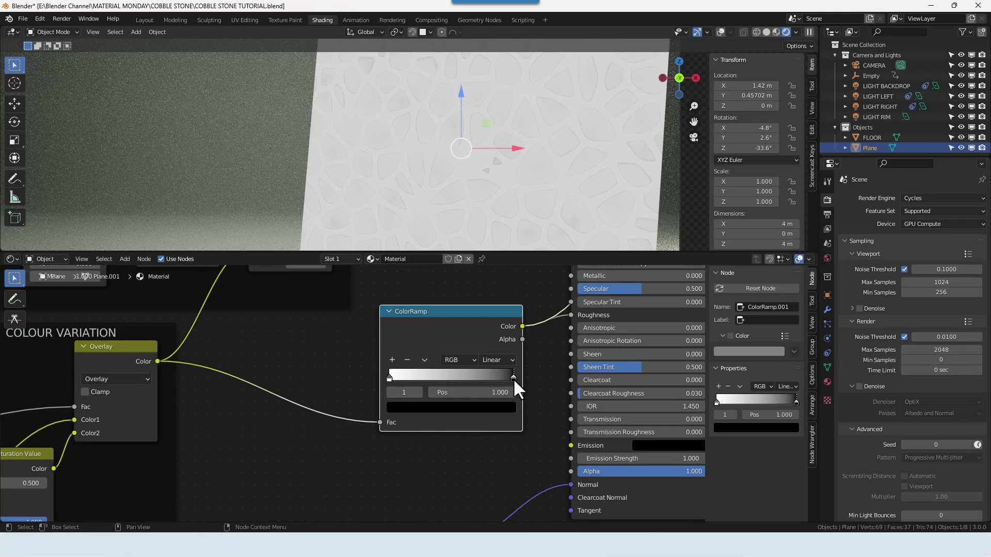
{"action": "left_click_drag", "start_coordinate": [513, 379], "coordinate": [409, 386]}
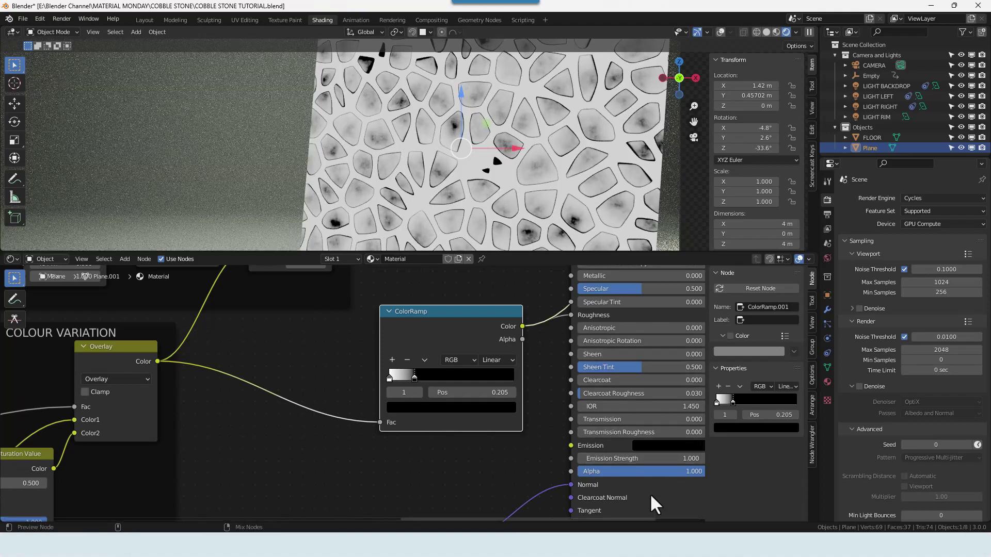
{"action": "left_click", "coordinate": [650, 494]}
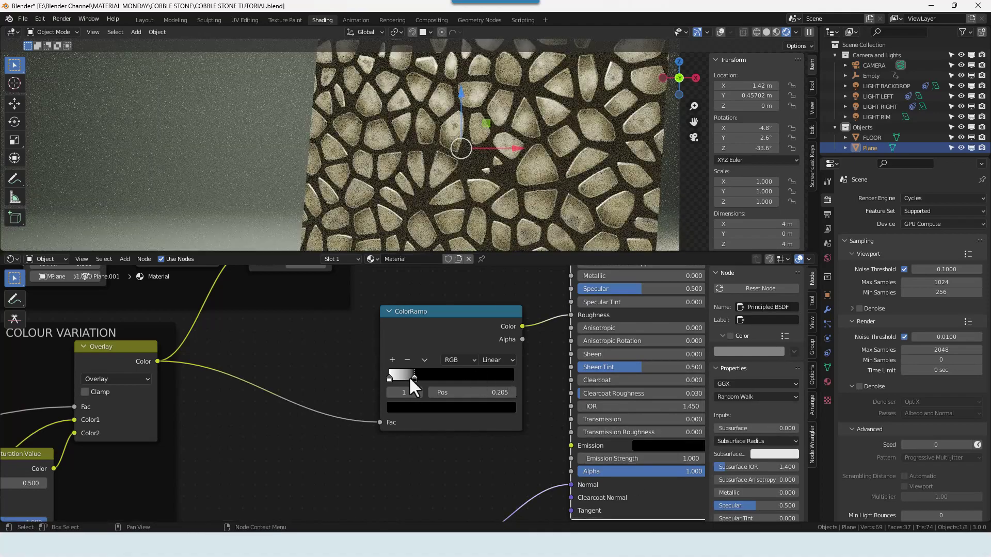
Fine-tune the black stop of the roughness ColorRamp to about 0.182 while judging the shine on the cobbles
{"action": "left_click_drag", "start_coordinate": [414, 377], "coordinate": [395, 377]}
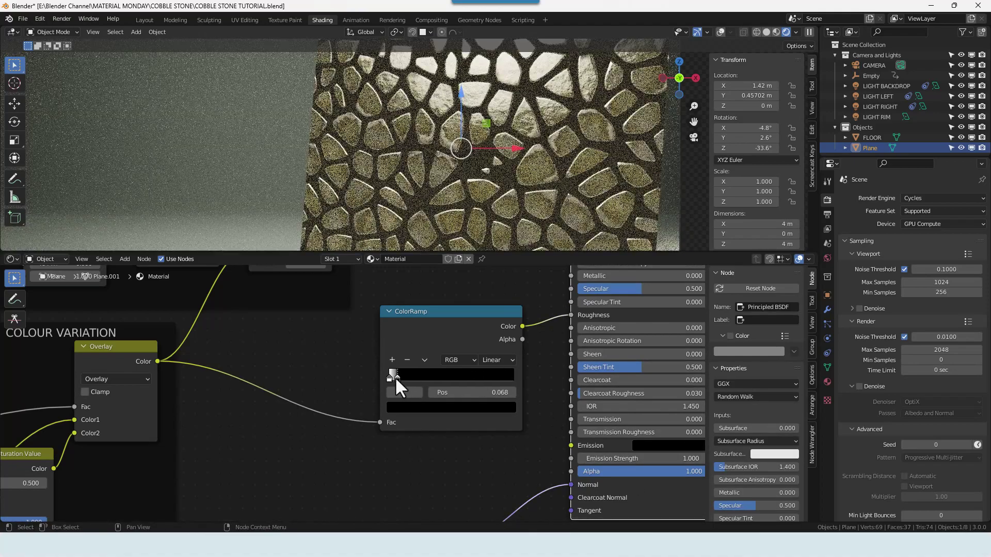
{"action": "left_click_drag", "start_coordinate": [398, 377], "coordinate": [410, 379]}
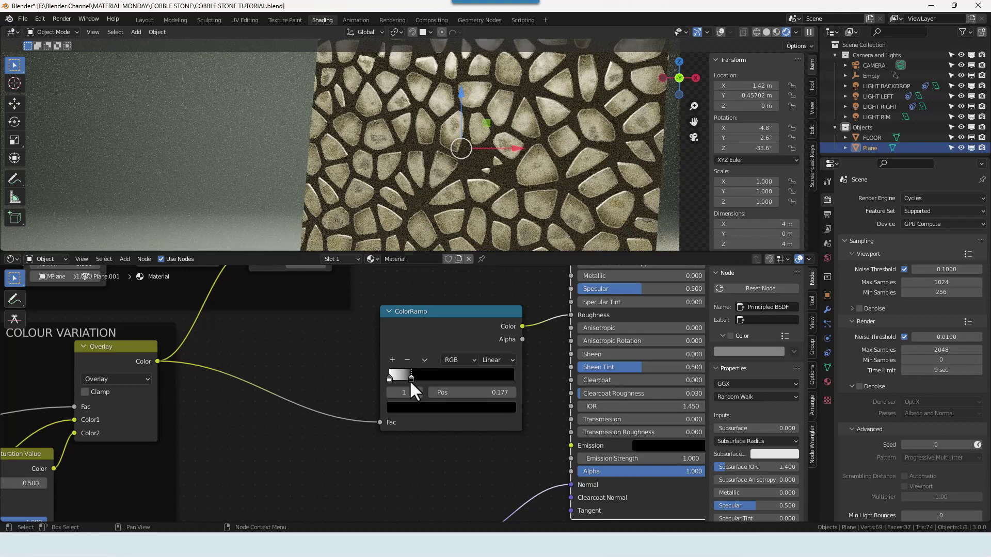
{"action": "left_click_drag", "start_coordinate": [411, 383], "coordinate": [412, 384]}
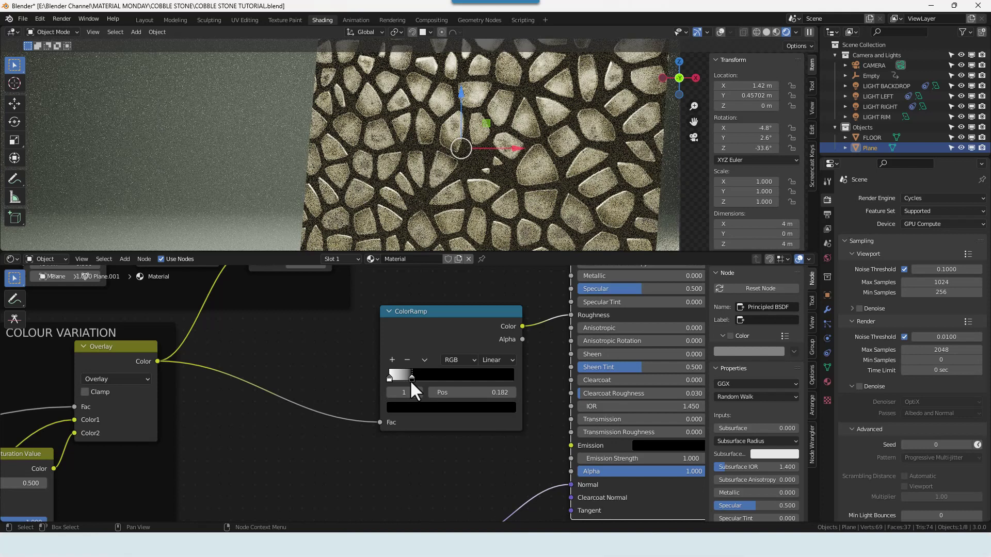
Put the roughness ColorRamp in its own frame and label the frame MOISTURE
{"action": "scroll", "coordinate": [498, 431], "scroll_direction": "down", "scroll_amount": 3}
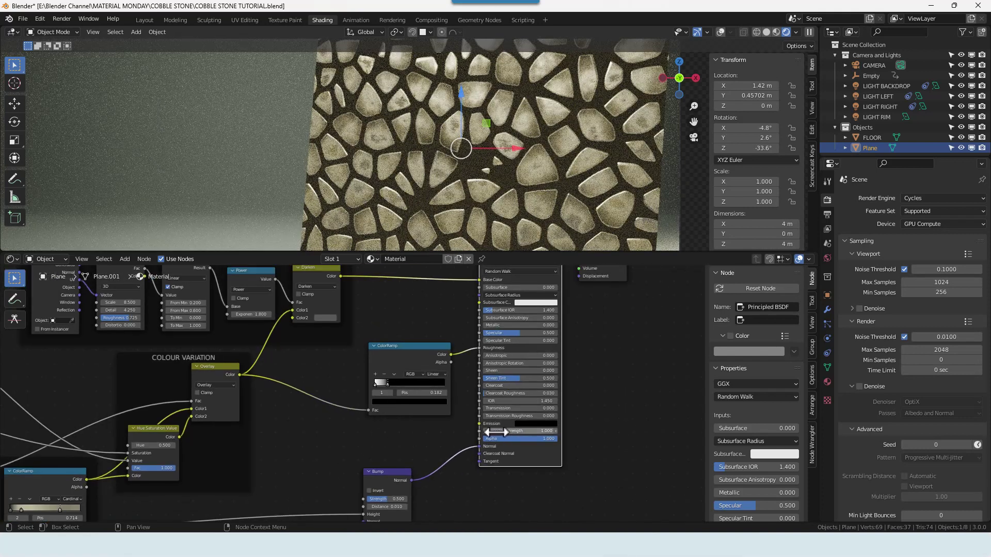
{"action": "left_click", "coordinate": [401, 383]}
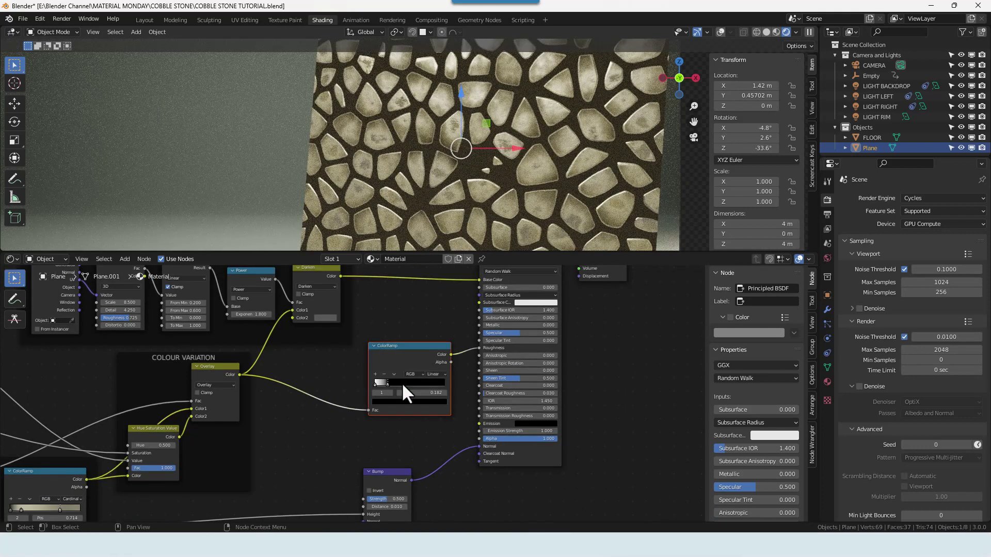
{"action": "right_click", "coordinate": [399, 383]}
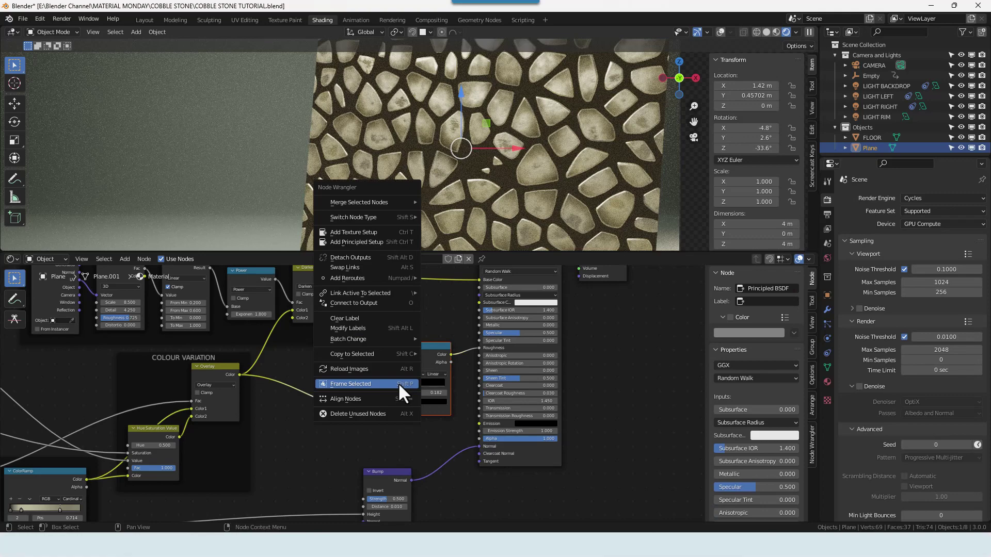
{"action": "left_click", "coordinate": [398, 383]}
{"action": "left_click", "coordinate": [730, 336]}
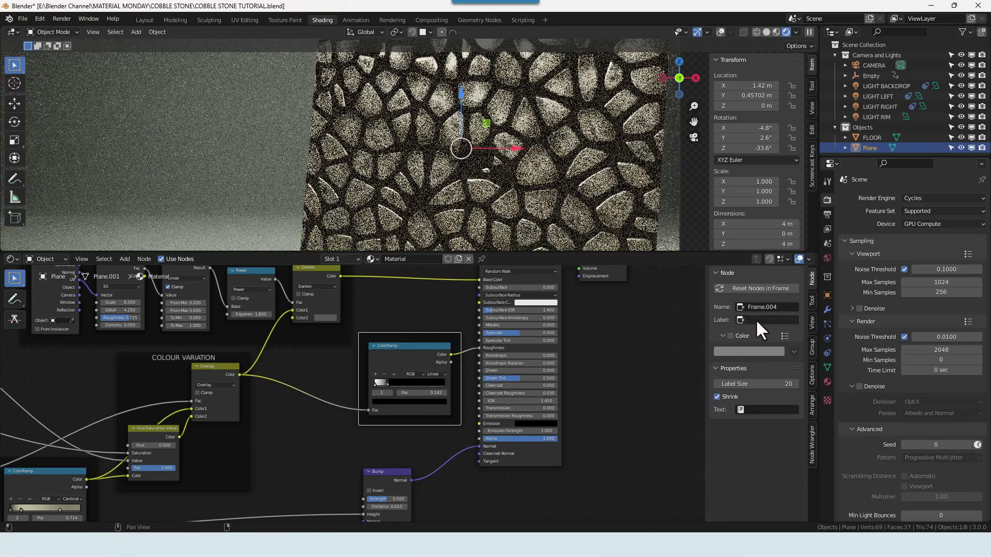
{"action": "left_click", "coordinate": [750, 320]}
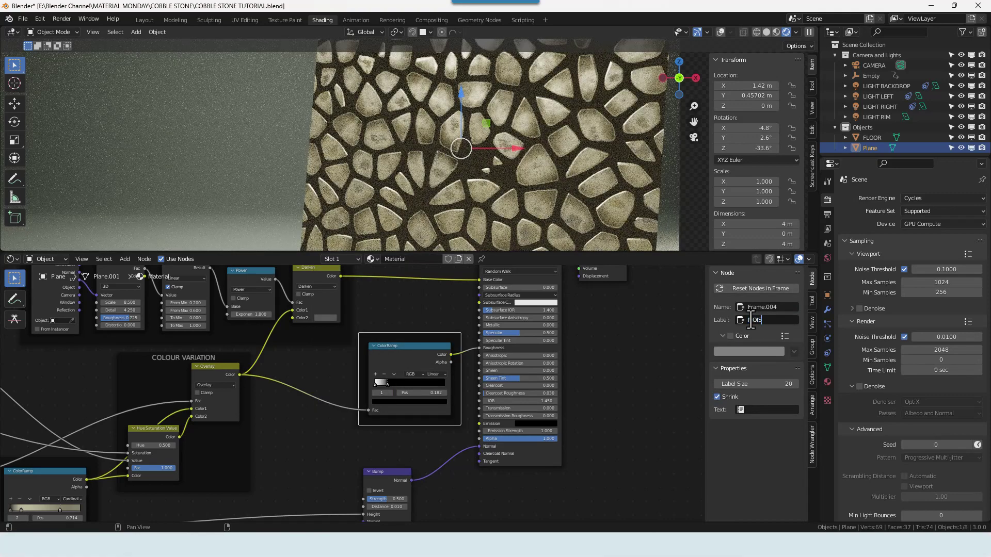
{"action": "key", "text": "Return"}
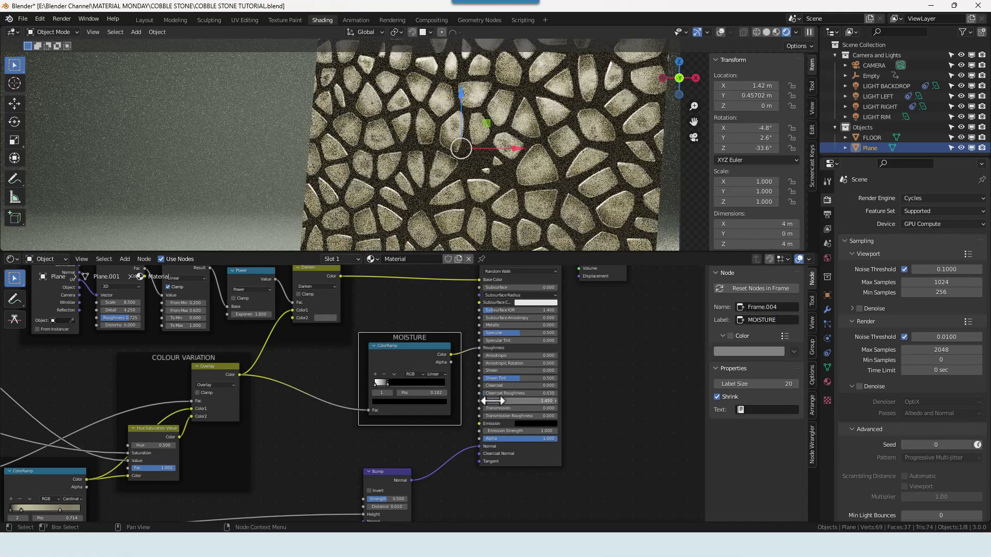
Review the complete node tree and the whole rendered plane, and examine the Value node that drives the texture scales
{"action": "scroll", "coordinate": [422, 426], "scroll_direction": "down", "scroll_amount": 2}
{"action": "scroll", "coordinate": [422, 426], "scroll_direction": "down", "scroll_amount": 1}
{"action": "middle_click_drag", "start_coordinate": [393, 443], "coordinate": [543, 413]}
{"action": "scroll", "coordinate": [540, 435], "scroll_direction": "down", "scroll_amount": 1}
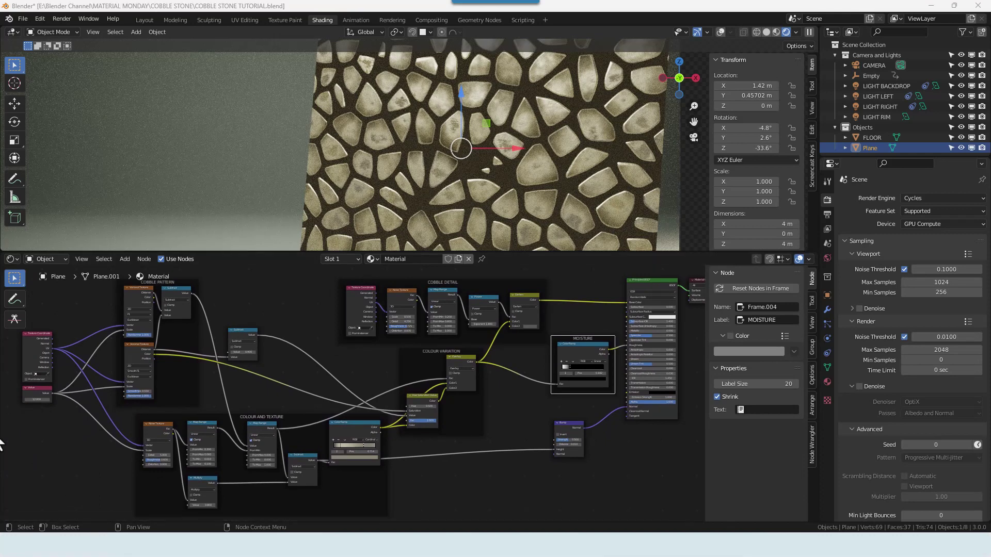
{"action": "scroll", "coordinate": [515, 166], "scroll_direction": "down", "scroll_amount": 3}
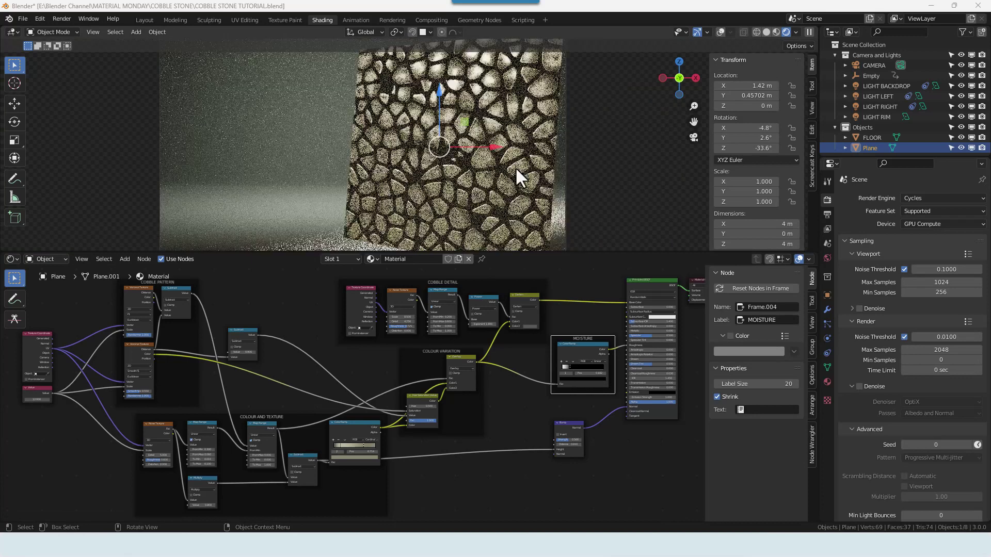
{"action": "scroll", "coordinate": [29, 413], "scroll_direction": "up", "scroll_amount": 5}
{"action": "middle_click_drag", "start_coordinate": [6, 426], "coordinate": [285, 403]}
{"action": "scroll", "coordinate": [147, 431], "scroll_direction": "up", "scroll_amount": 3}
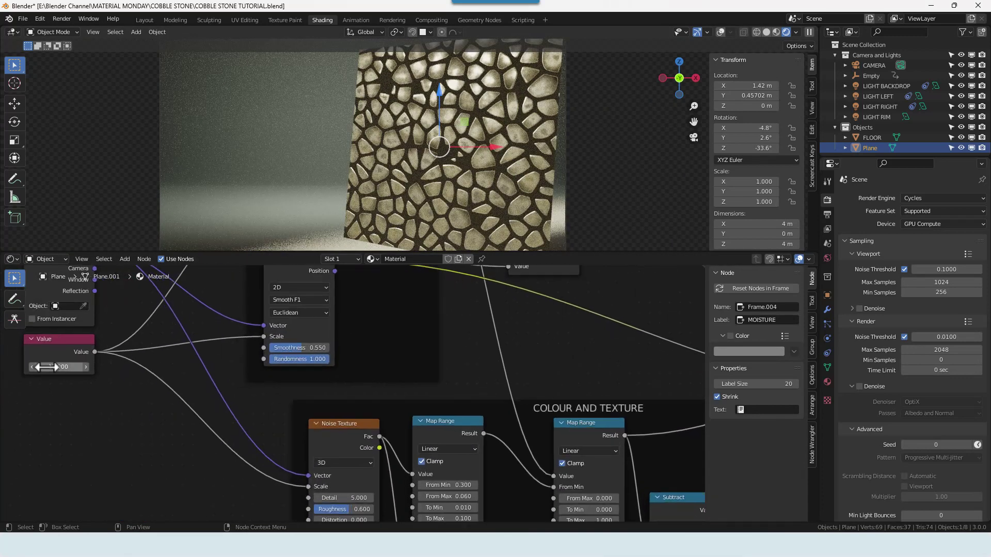
{"action": "mouse_move", "coordinate": [47, 367]}
{"action": "left_mouse_down"}
{"action": "mouse_move", "coordinate": [72, 367]}
{"action": "mouse_move", "coordinate": [46, 367]}
{"action": "left_mouse_up"}
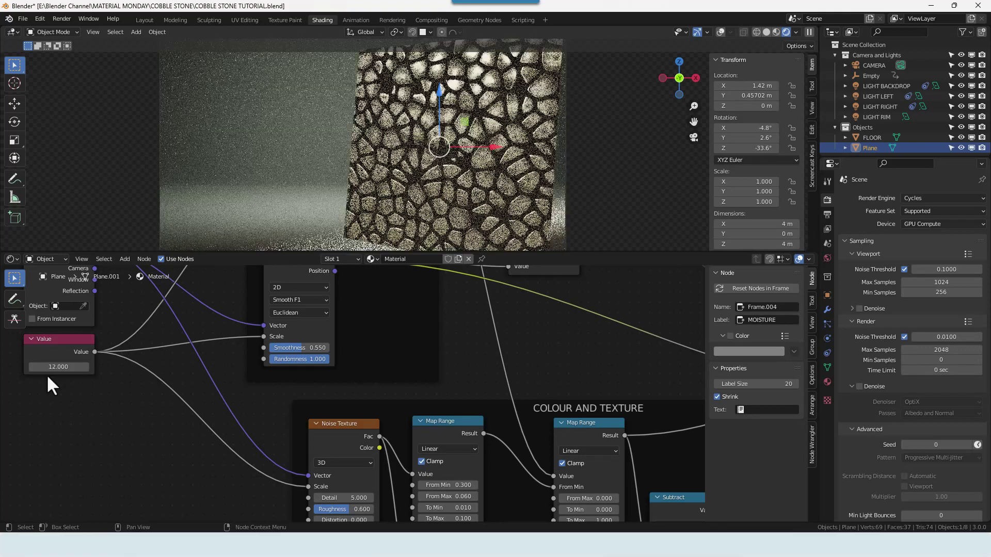
{"action": "scroll", "coordinate": [509, 387], "scroll_direction": "down", "scroll_amount": 5}
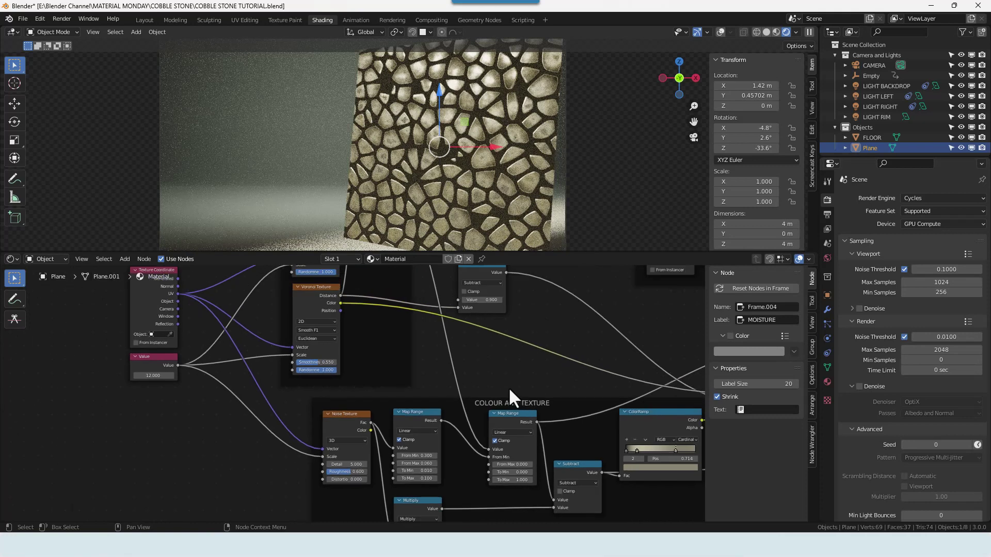
{"action": "scroll", "coordinate": [488, 375], "scroll_direction": "up", "scroll_amount": 5}
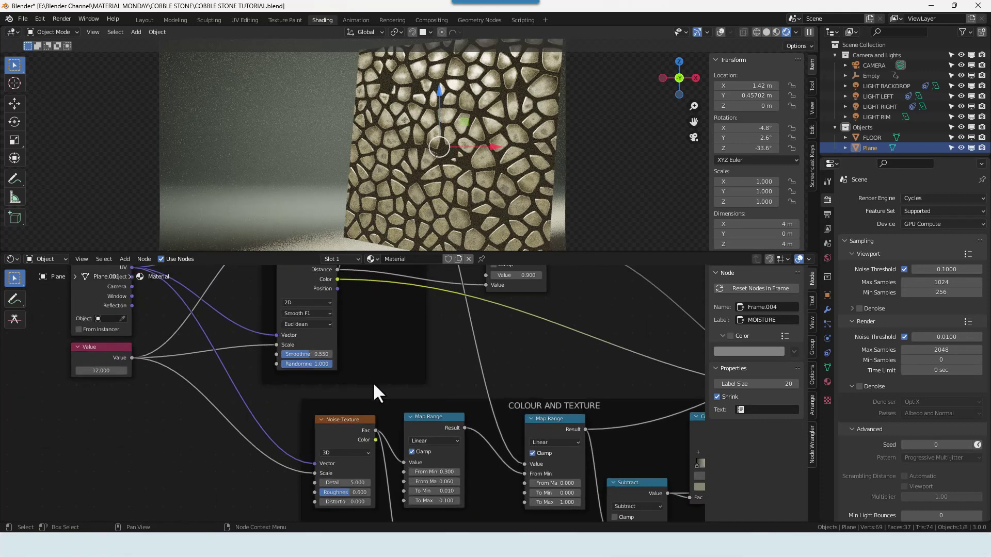
Label the Value node COBBLE STONE SCALE and widen it so the full label fits
{"action": "left_click", "coordinate": [91, 353]}
{"action": "left_click", "coordinate": [757, 321]}
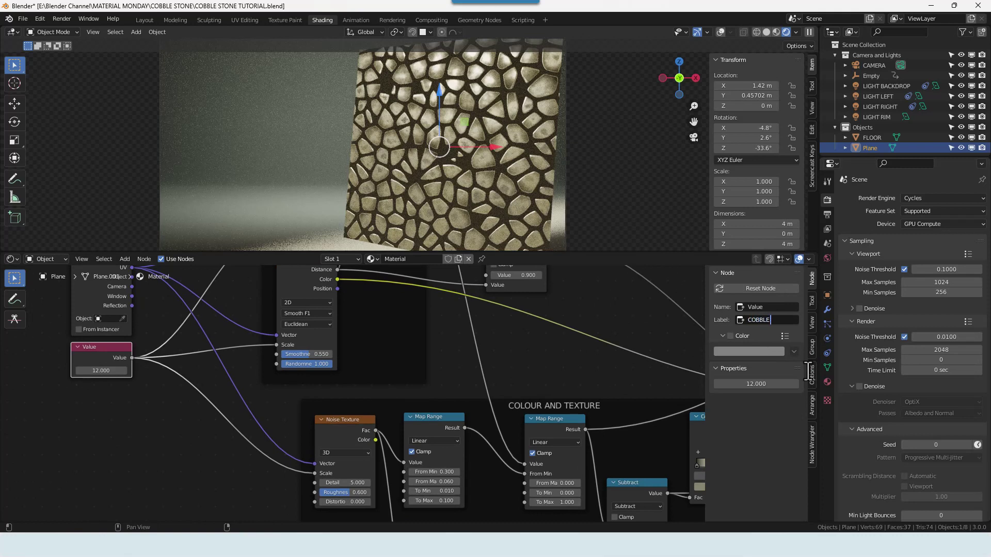
{"action": "type", "text": "COBBLE STONE SCALE"}
{"action": "key", "text": "Return"}
{"action": "left_click", "coordinate": [256, 377]}
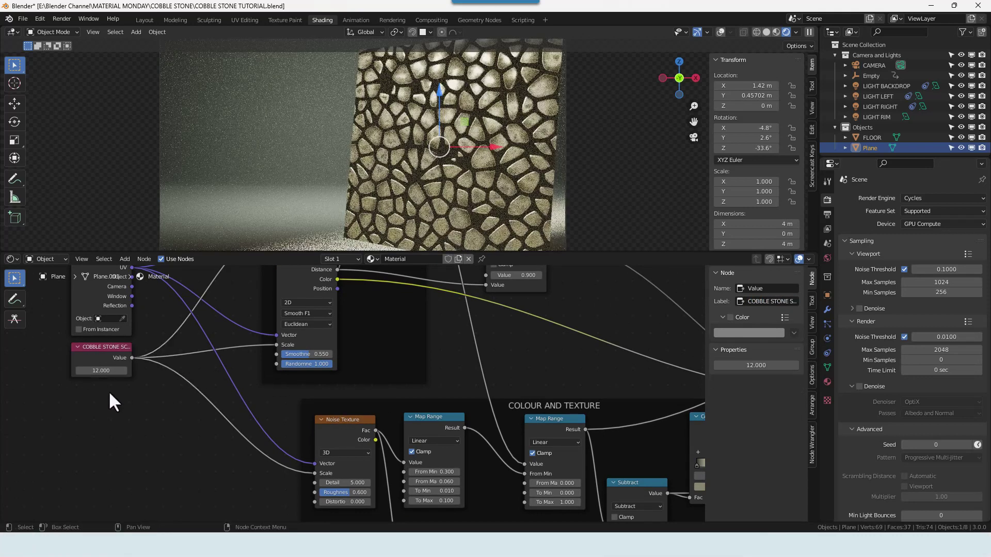
{"action": "left_click_drag", "start_coordinate": [132, 365], "coordinate": [157, 366]}
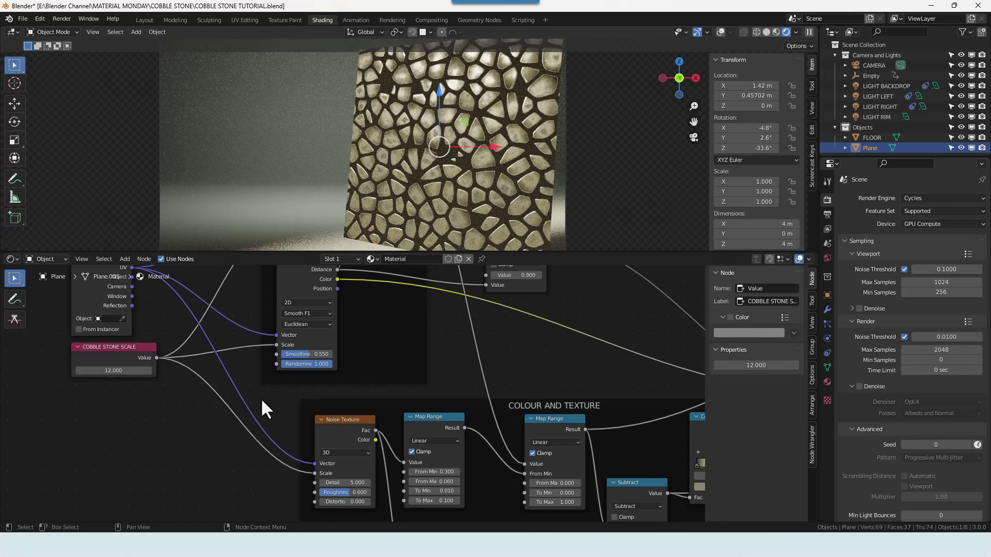
Preview the outputs of the COLOUR AND TEXTURE ColorRamp, the Hue Saturation Value node and the Overlay node in turn on the plane
{"action": "scroll", "coordinate": [262, 398], "scroll_direction": "down", "scroll_amount": 3}
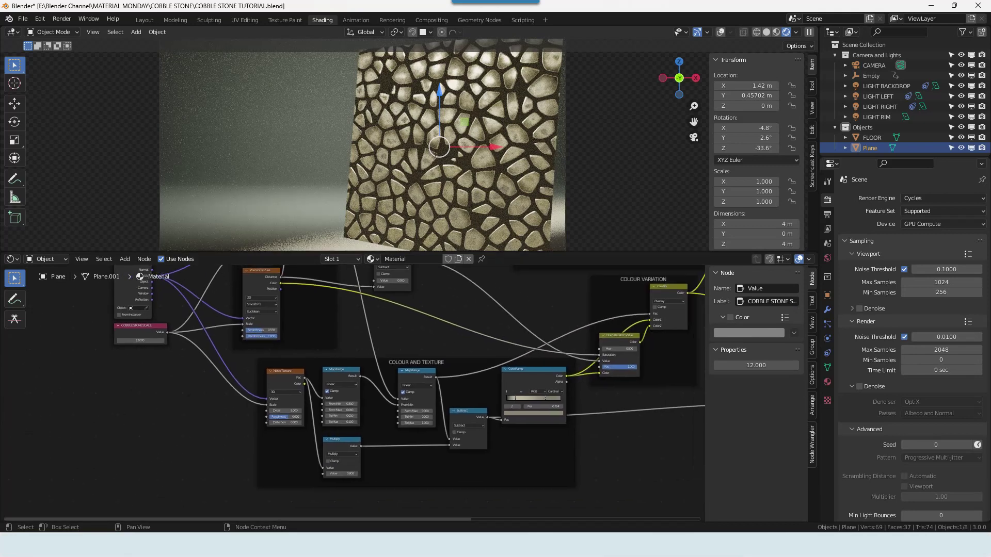
{"action": "scroll", "coordinate": [465, 448], "scroll_direction": "up", "scroll_amount": 2}
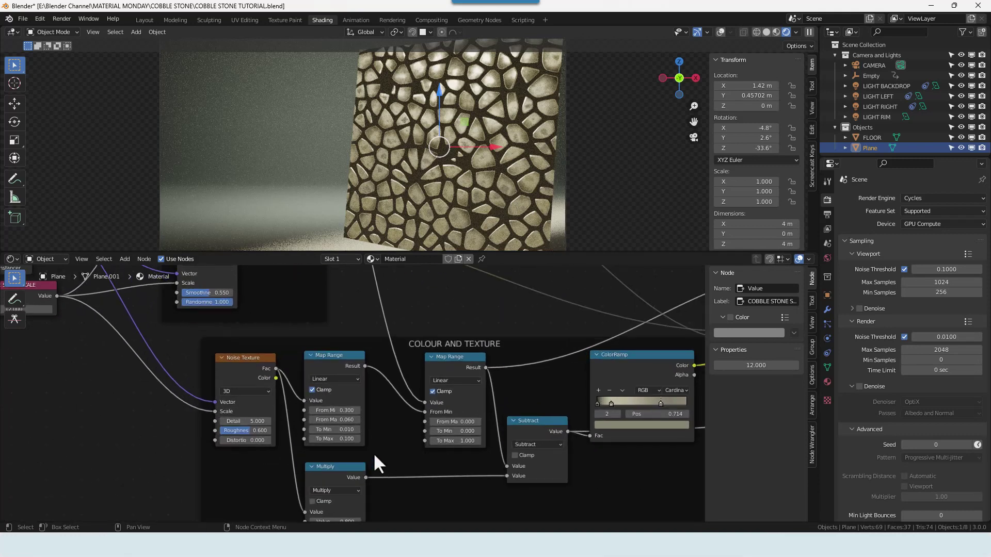
{"action": "scroll", "coordinate": [375, 464], "scroll_direction": "down", "scroll_amount": 2}
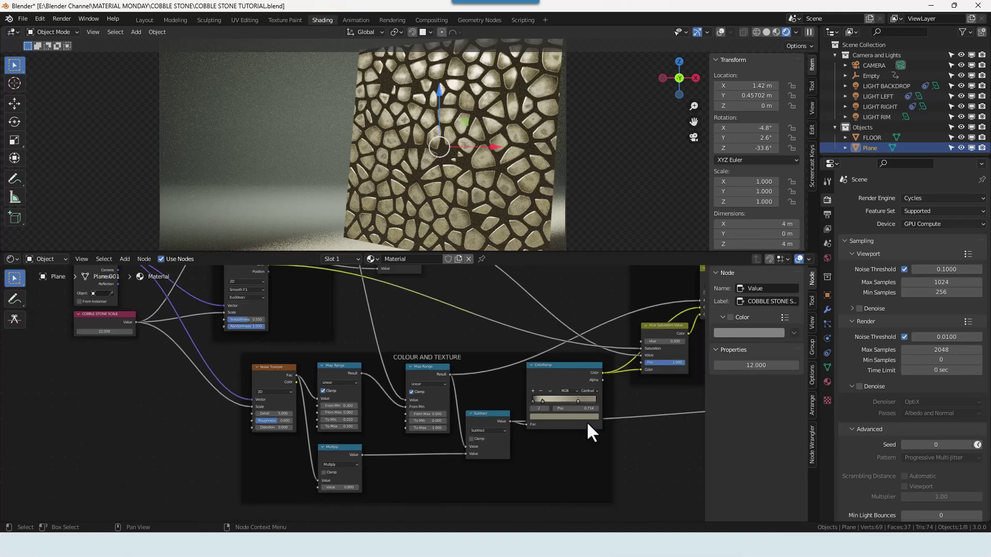
{"action": "left_click", "coordinate": [585, 374], "text": "ctrl+shift"}
{"action": "left_click", "coordinate": [661, 332], "text": "ctrl+shift"}
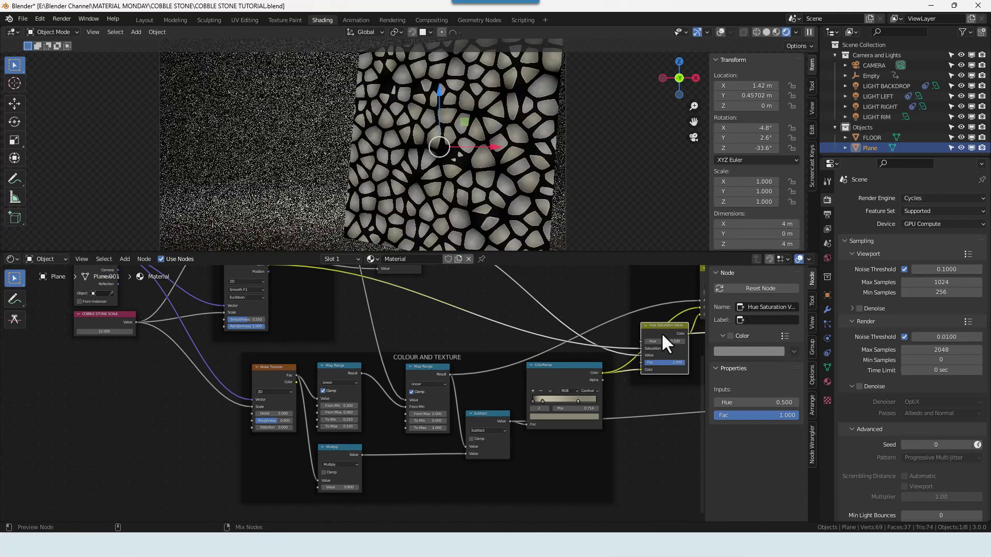
{"action": "scroll", "coordinate": [640, 421], "scroll_direction": "down", "scroll_amount": 1}
{"action": "middle_click_drag", "start_coordinate": [640, 422], "coordinate": [515, 448]}
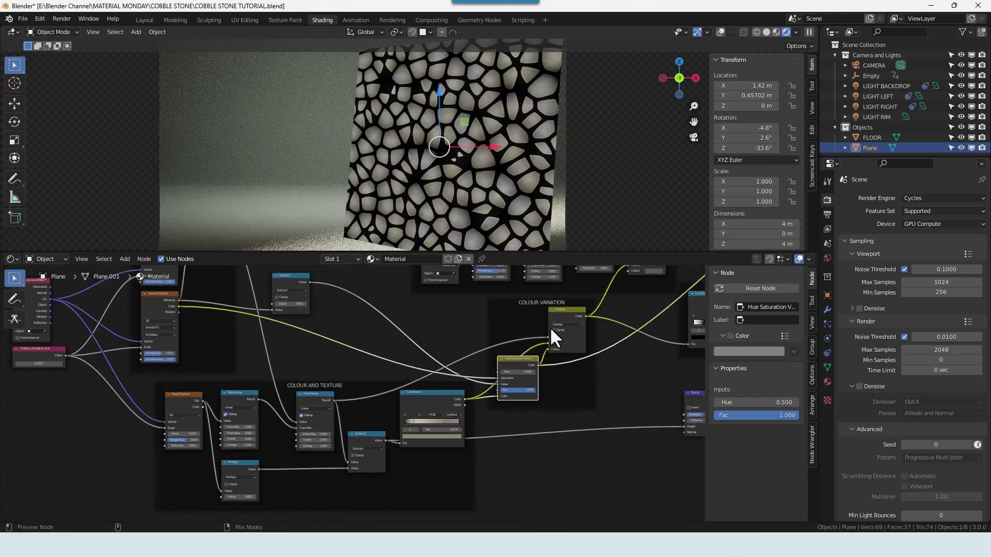
{"action": "left_click", "coordinate": [568, 312], "text": "ctrl+shift"}
Preview the MOISTURE ColorRamp and the Darken node on the plane, and return the output to the Principled BSDF
{"action": "scroll", "coordinate": [601, 413], "scroll_direction": "down", "scroll_amount": 2}
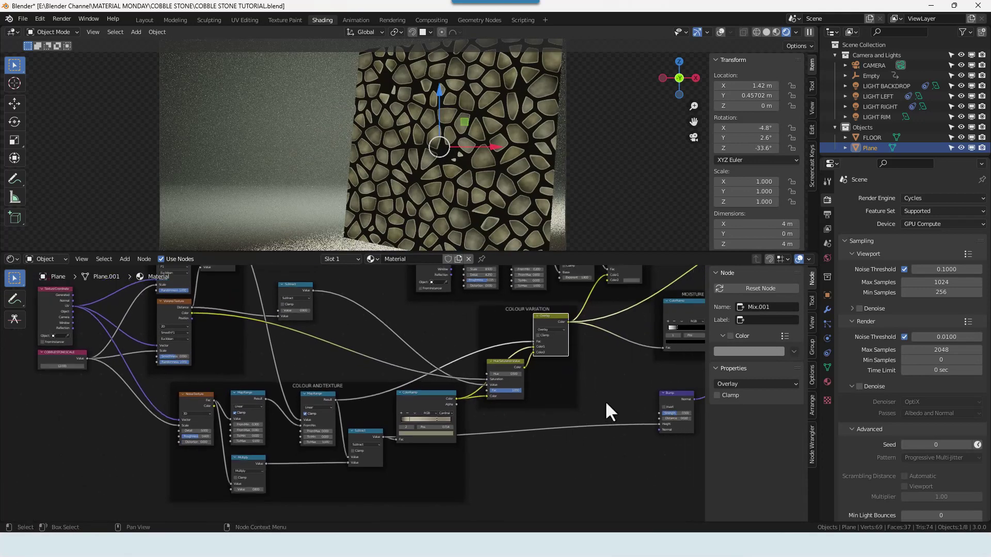
{"action": "middle_click_drag", "start_coordinate": [597, 383], "coordinate": [542, 481]}
{"action": "left_click", "coordinate": [589, 408], "text": "ctrl+shift"}
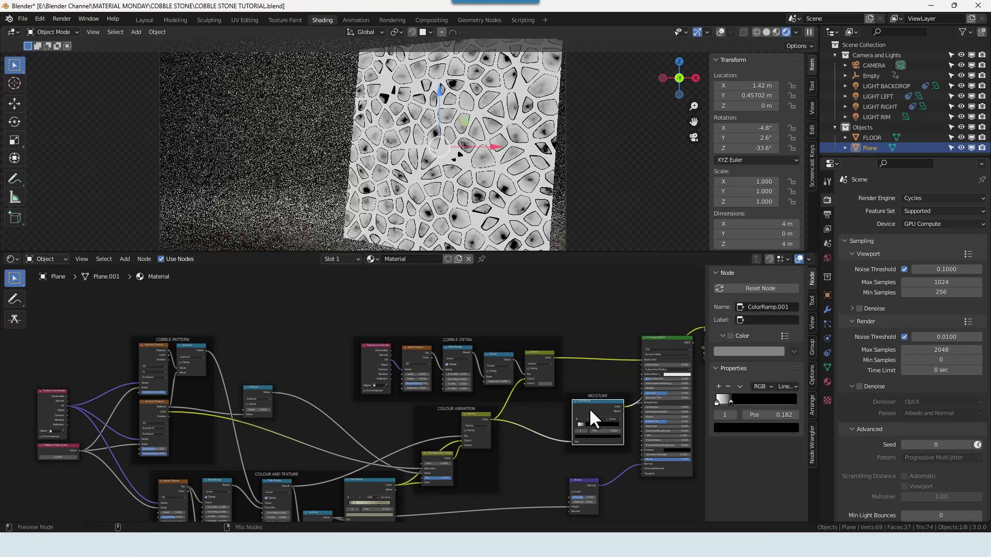
{"action": "left_click", "coordinate": [533, 355], "text": "ctrl+shift"}
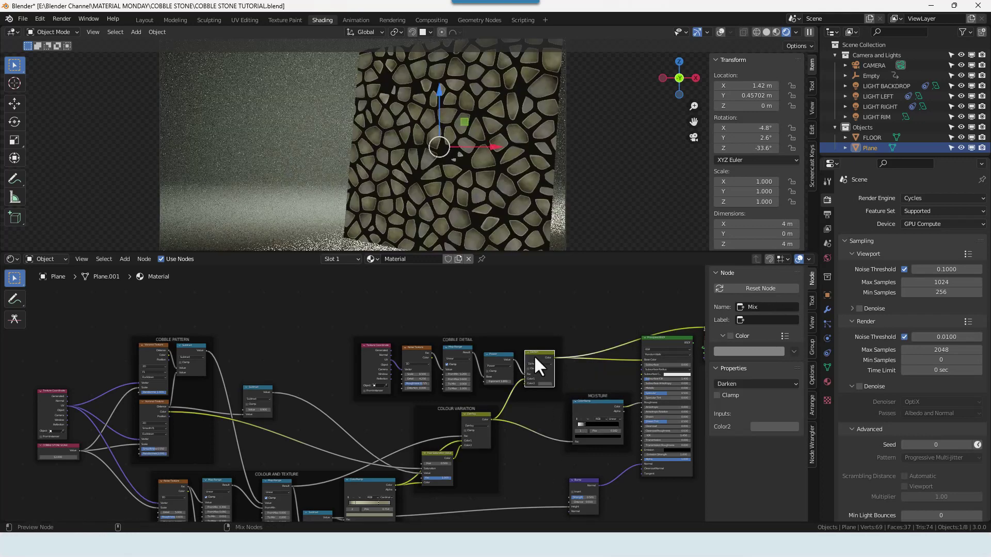
{"action": "left_click", "coordinate": [658, 345], "text": "ctrl+shift"}
{"action": "middle_click_drag", "start_coordinate": [303, 476], "coordinate": [349, 432]}
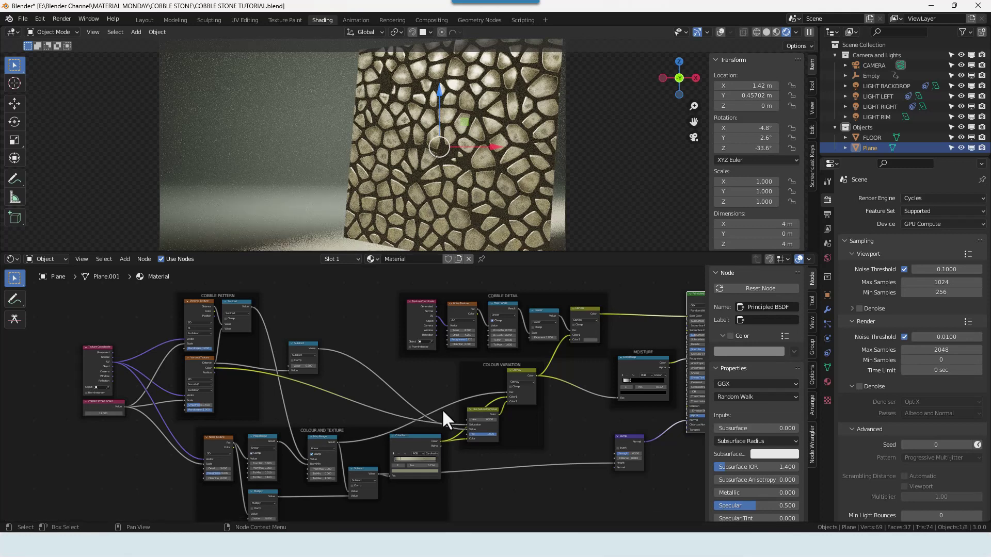
Render the scene as a still image, inspect the cobblestones in the result and close the render window
{"action": "left_click", "coordinate": [62, 17]}
{"action": "left_click", "coordinate": [67, 29]}
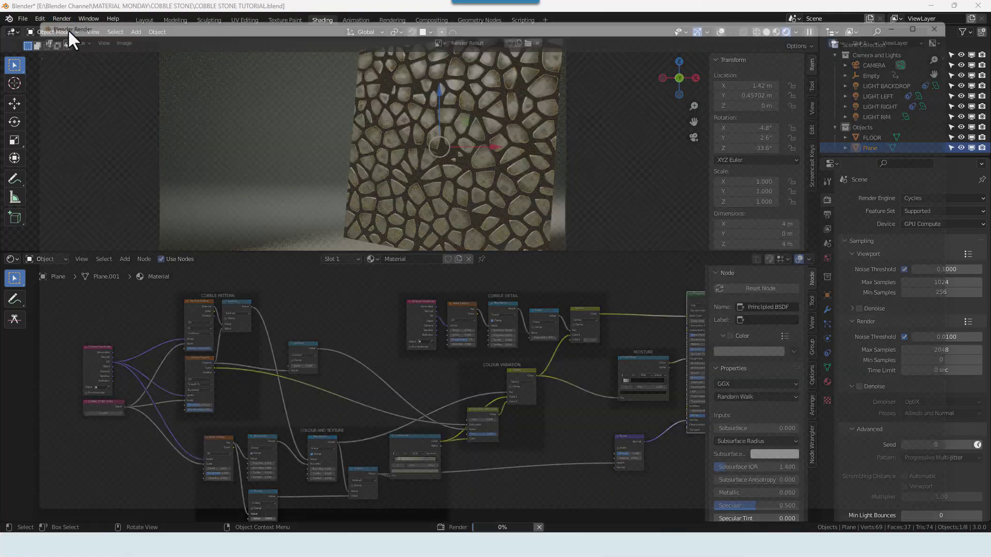
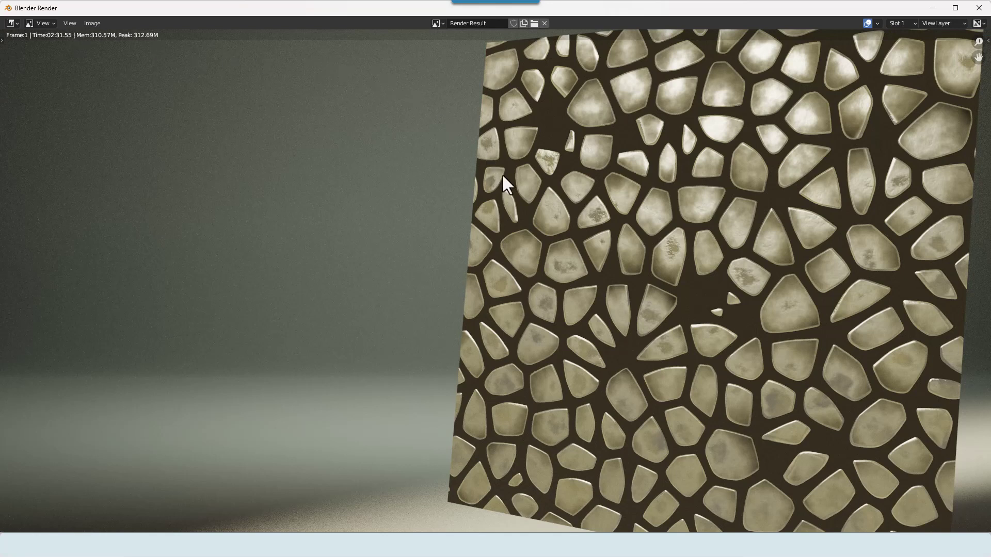
{"action": "scroll", "coordinate": [503, 176], "scroll_direction": "down", "scroll_amount": 1}
{"action": "scroll", "coordinate": [661, 225], "scroll_direction": "up", "scroll_amount": 1}
{"action": "left_click", "coordinate": [980, 8]}
{"action": "scroll", "coordinate": [351, 387], "scroll_direction": "up", "scroll_amount": 2}
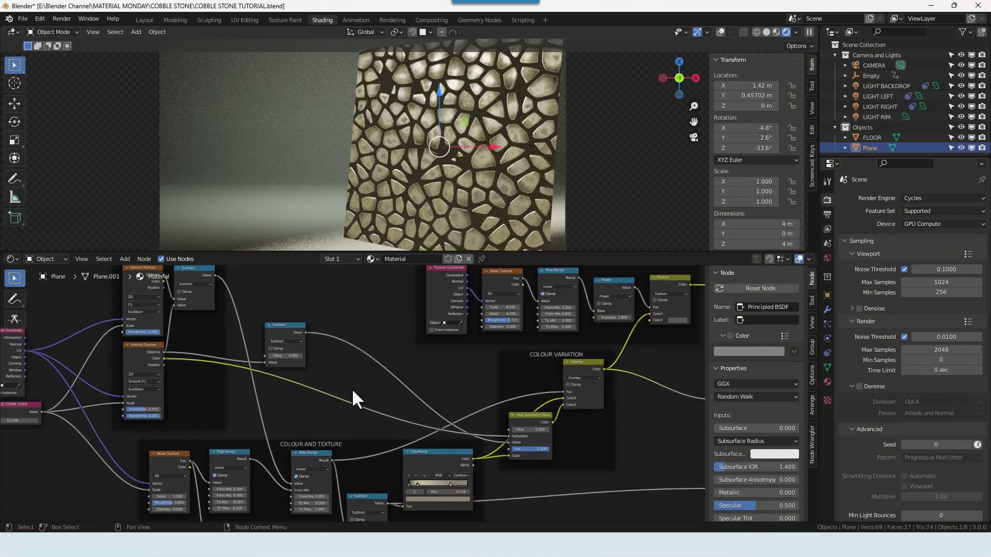
Preview the COBBLE PATTERN Subtract node on the plane and set the Smooth F1 Voronoi Texture's Smoothness to 0.475
{"action": "middle_click_drag", "start_coordinate": [340, 372], "coordinate": [549, 407]}
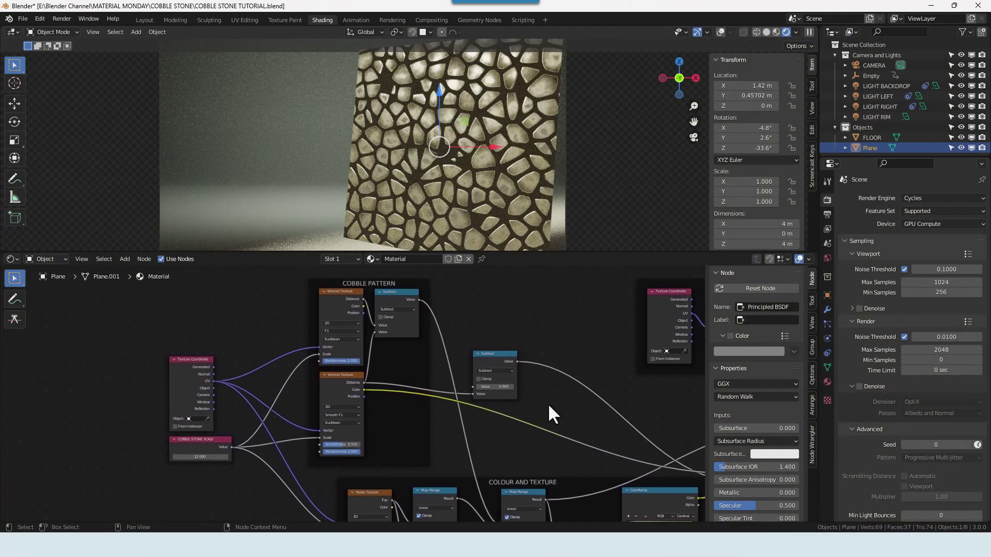
{"action": "left_click", "coordinate": [406, 304], "text": "ctrl+shift"}
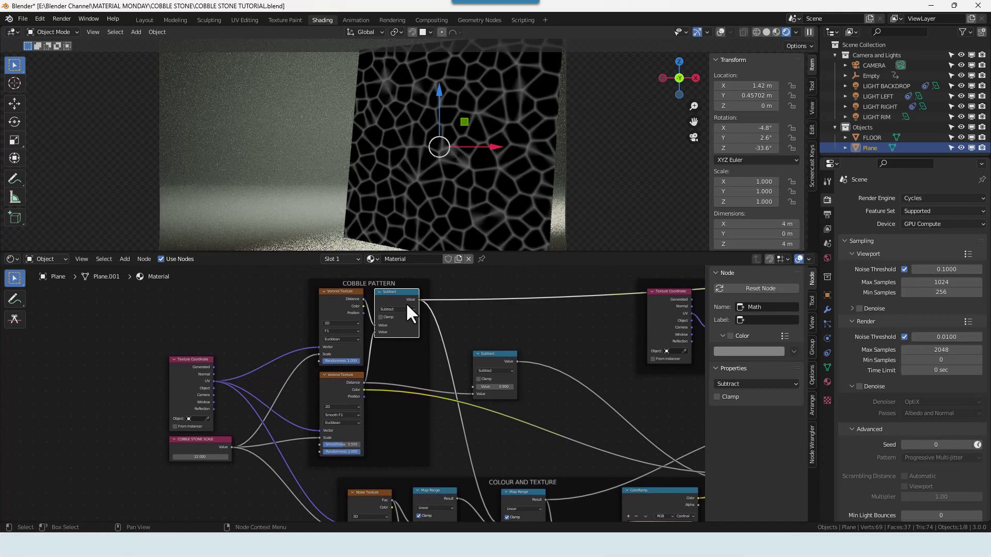
{"action": "scroll", "coordinate": [341, 380], "scroll_direction": "up", "scroll_amount": 2}
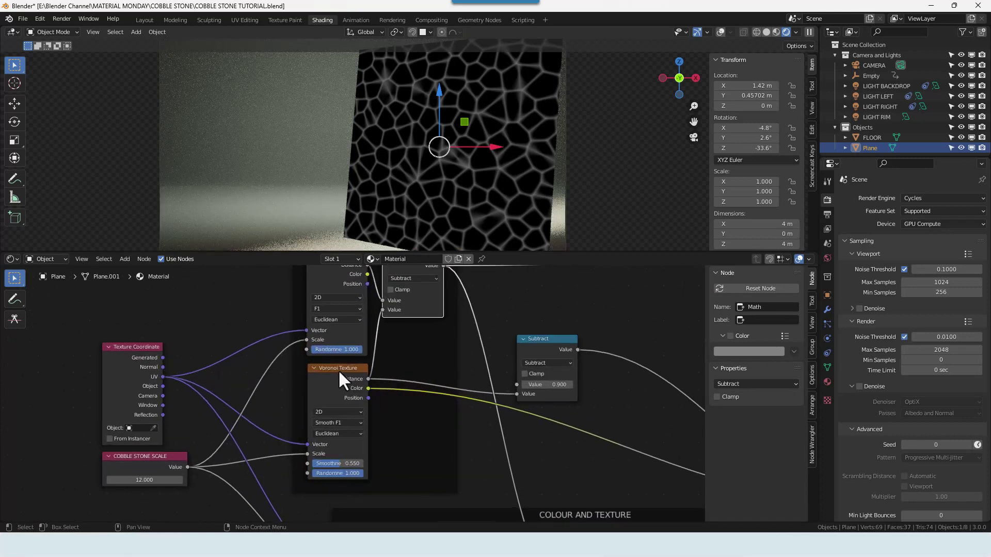
{"action": "left_click_drag", "start_coordinate": [340, 469], "coordinate": [333, 469]}
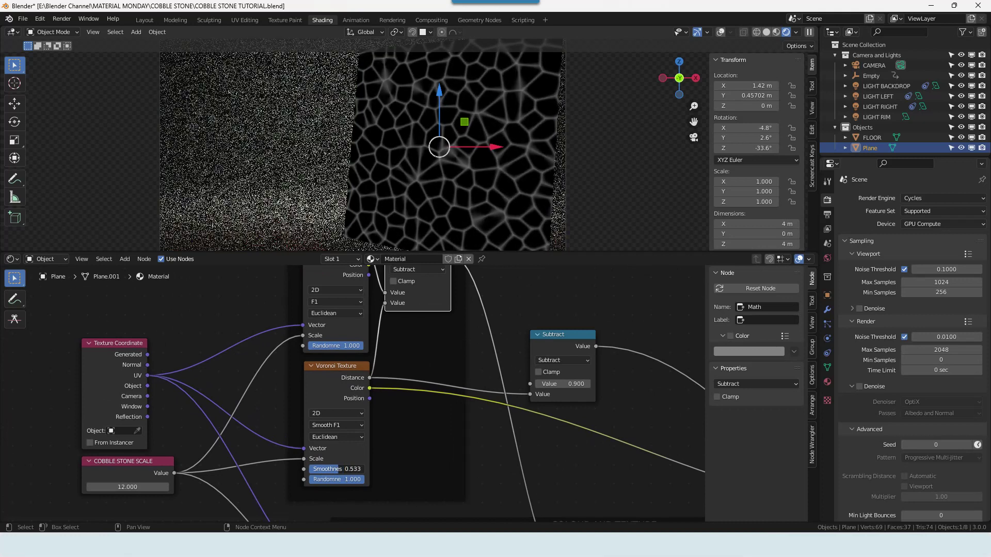
Preview the COLOUR AND TEXTURE ColorRamp on the plane and shift its colour stops closer to the start of the ramp
{"action": "scroll", "coordinate": [509, 450], "scroll_direction": "down", "scroll_amount": 6}
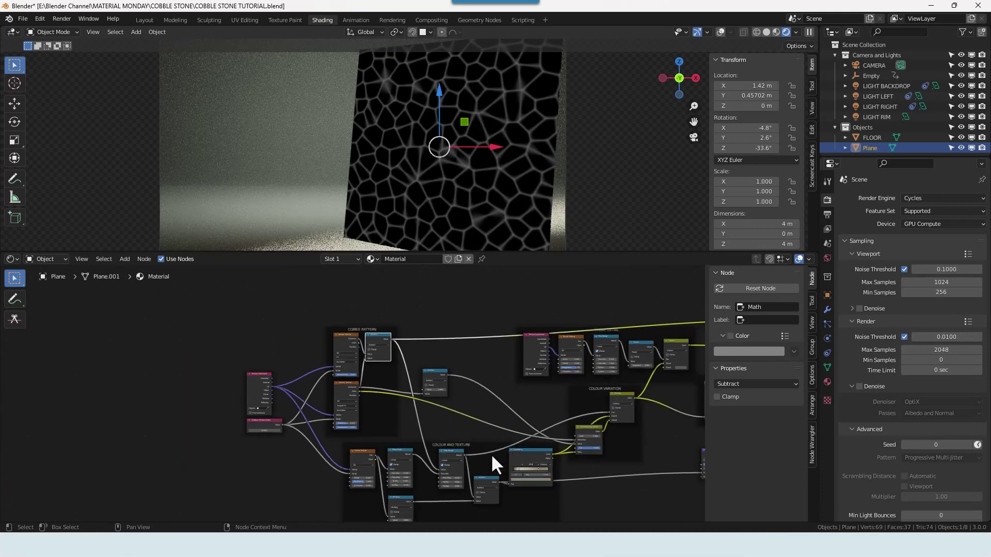
{"action": "middle_click_drag", "start_coordinate": [495, 461], "coordinate": [469, 383]}
{"action": "left_click", "coordinate": [515, 411], "text": "ctrl+shift"}
{"action": "scroll", "coordinate": [515, 450], "scroll_direction": "up", "scroll_amount": 4}
{"action": "middle_click_drag", "start_coordinate": [515, 449], "coordinate": [408, 401]}
{"action": "left_click_drag", "start_coordinate": [536, 424], "coordinate": [480, 424]}
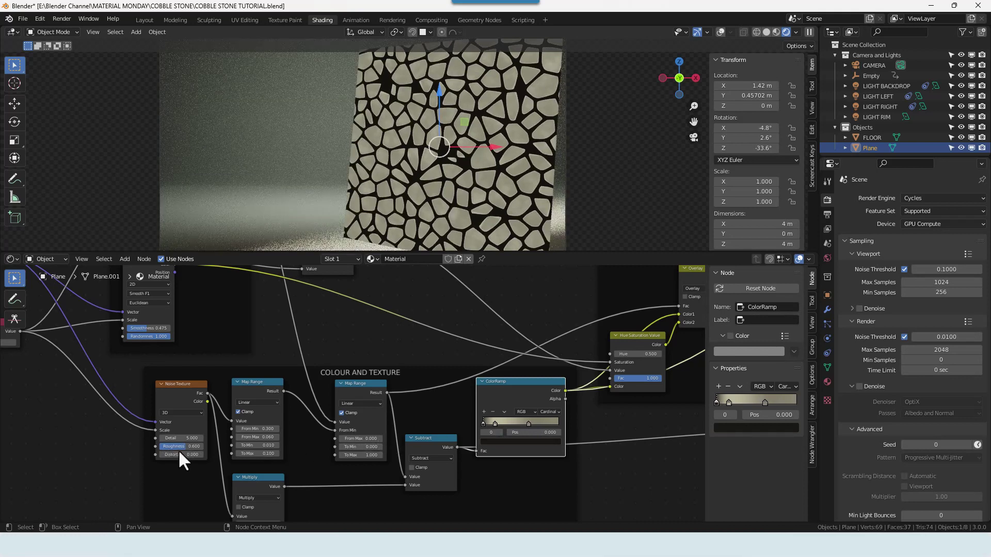
Try a higher Detail on the COLOUR AND TEXTURE Noise Texture, reset it to 5 and test its Roughness
{"action": "left_click_drag", "start_coordinate": [184, 439], "coordinate": [171, 438]}
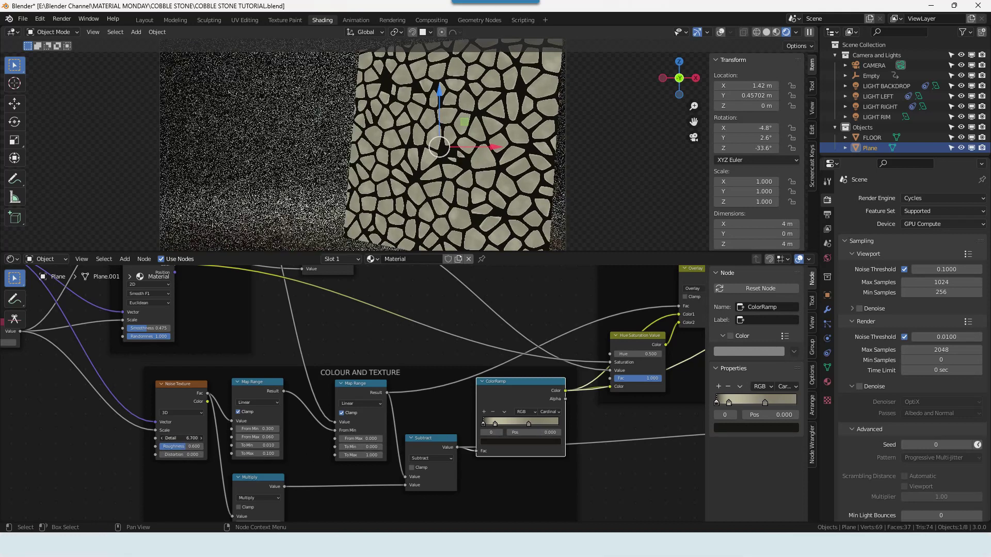
{"action": "left_click", "coordinate": [182, 439]}
{"action": "type", "text": "5"}
{"action": "key", "text": "Return"}
{"action": "mouse_move", "coordinate": [178, 449]}
{"action": "left_mouse_down"}
{"action": "mouse_move", "coordinate": [201, 448]}
{"action": "mouse_move", "coordinate": [182, 446]}
{"action": "left_mouse_up"}
Set From Min to 0.8 on the Map Range fed by the Noise Texture and adjust the Multiply node below it
{"action": "left_click_drag", "start_coordinate": [257, 431], "coordinate": [288, 429]}
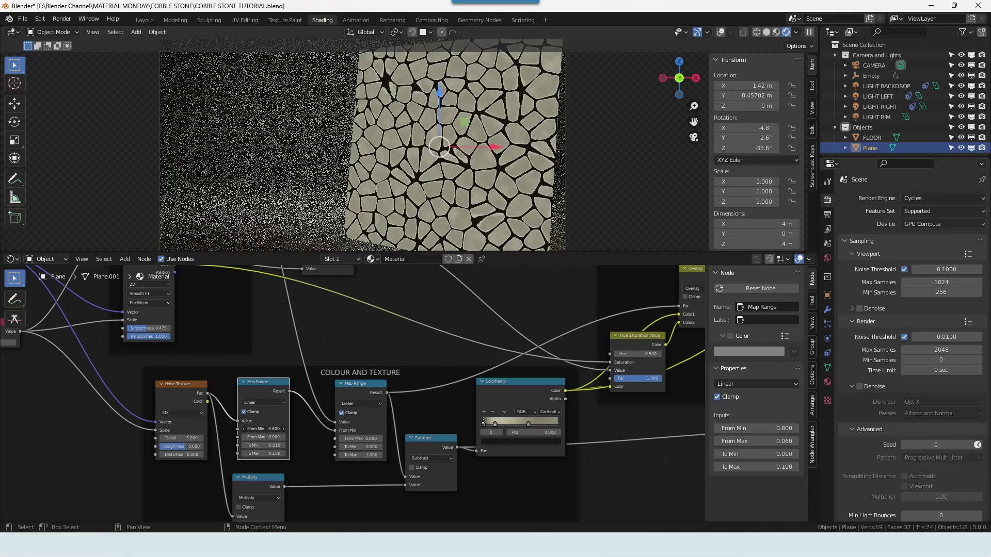
{"action": "left_click_drag", "start_coordinate": [261, 395], "coordinate": [257, 401]}
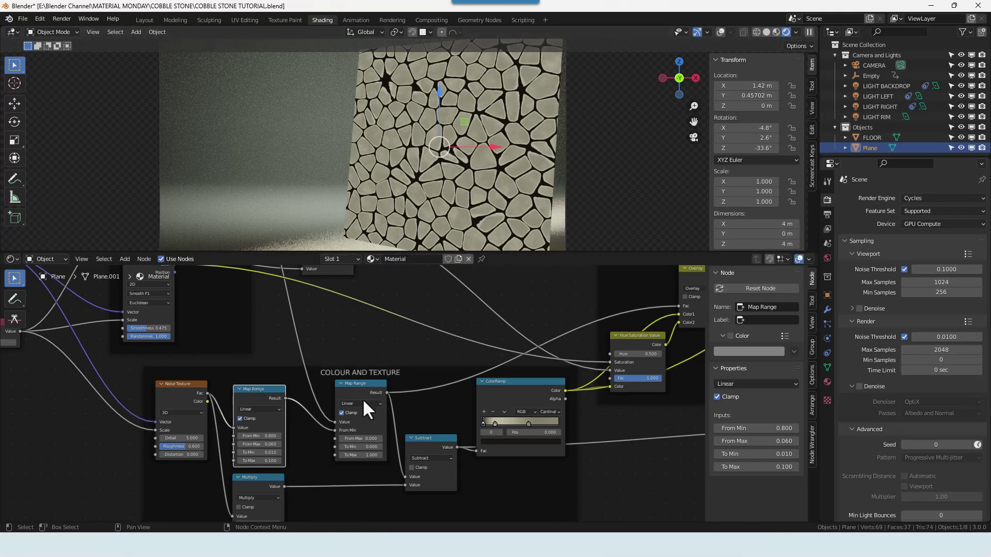
{"action": "scroll", "coordinate": [276, 489], "scroll_direction": "down", "scroll_amount": 2, "text": "shift"}
{"action": "left_click_drag", "start_coordinate": [266, 498], "coordinate": [278, 498]}
Return the material output to the Principled BSDF and examine the cobblestones on the plane from nearer and farther
{"action": "scroll", "coordinate": [679, 380], "scroll_direction": "down", "scroll_amount": 4}
{"action": "scroll", "coordinate": [653, 394], "scroll_direction": "down", "scroll_amount": 2}
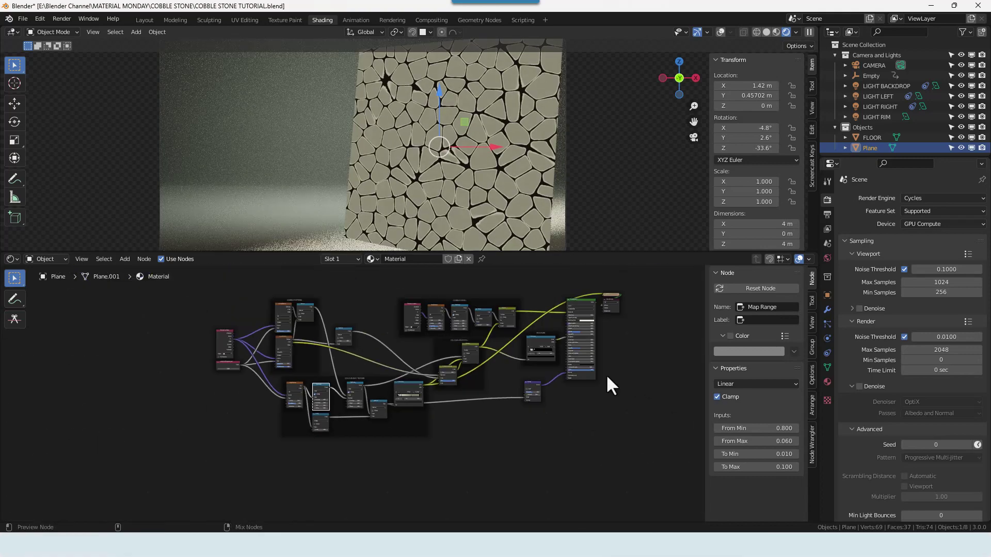
{"action": "left_click", "coordinate": [593, 378], "text": "ctrl+shift"}
{"action": "scroll", "coordinate": [491, 201], "scroll_direction": "up", "scroll_amount": 2}
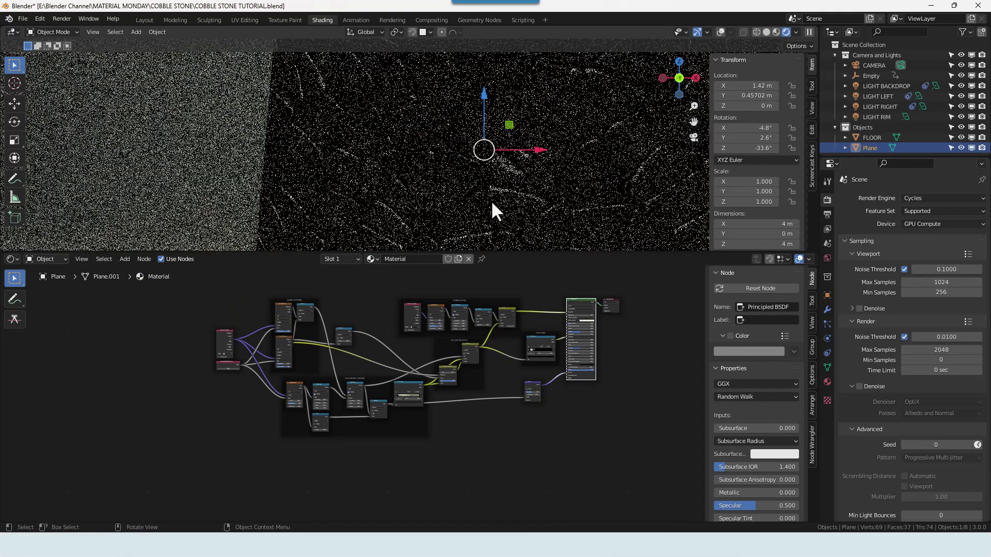
{"action": "scroll", "coordinate": [492, 202], "scroll_direction": "down", "scroll_amount": 4}
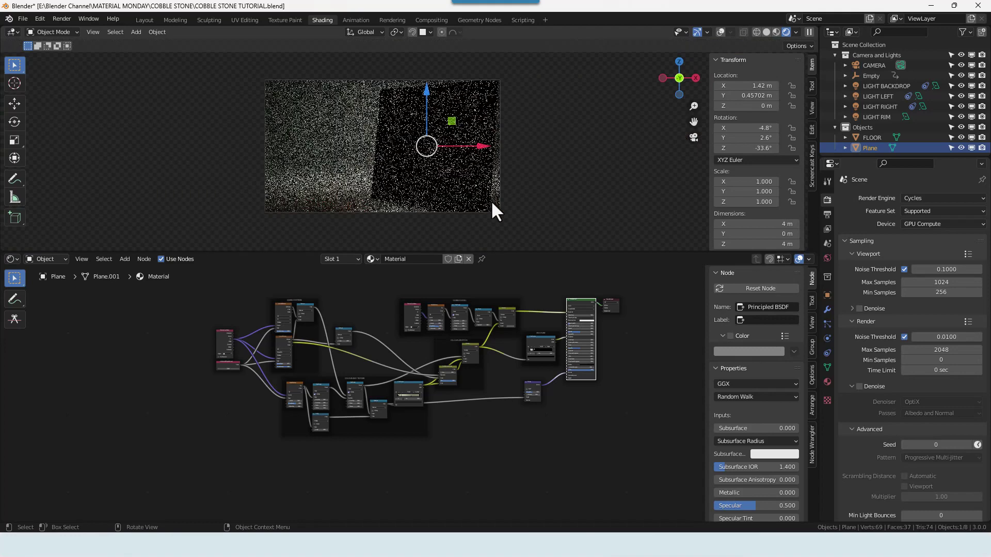
{"action": "scroll", "coordinate": [491, 201], "scroll_direction": "up", "scroll_amount": 2}
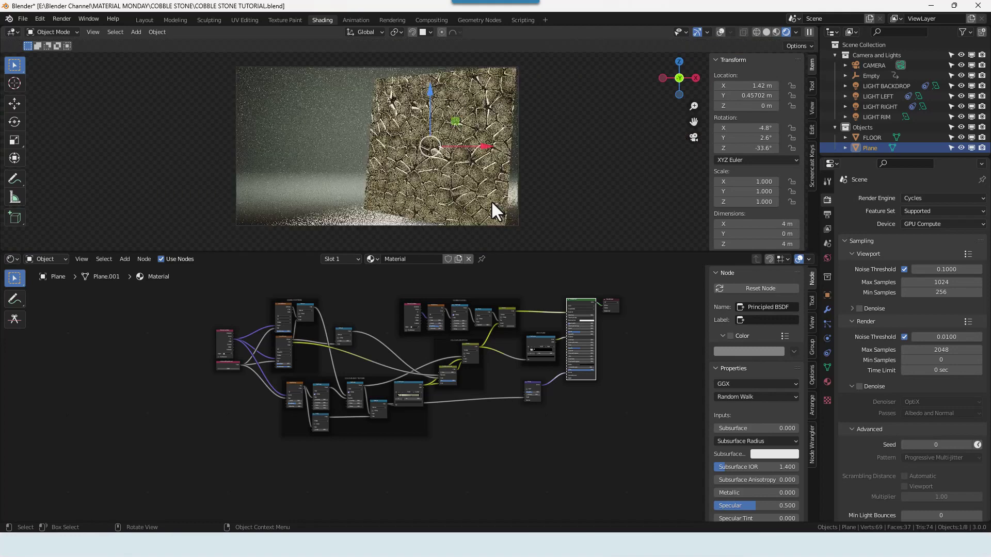
{"action": "scroll", "coordinate": [487, 349], "scroll_direction": "up", "scroll_amount": 2}
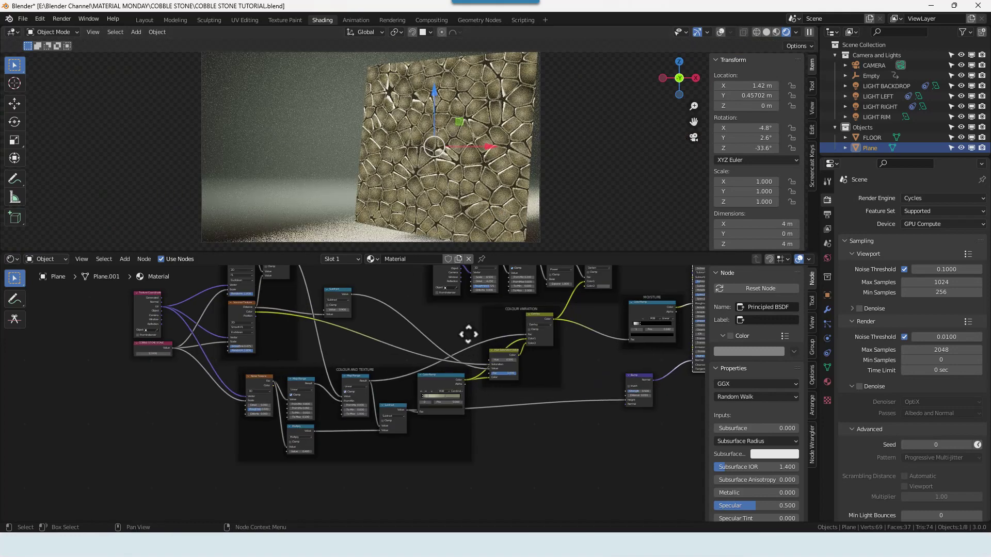
{"action": "scroll", "coordinate": [469, 336], "scroll_direction": "down", "scroll_amount": 2}
{"action": "middle_click_drag", "start_coordinate": [411, 381], "coordinate": [371, 386]}
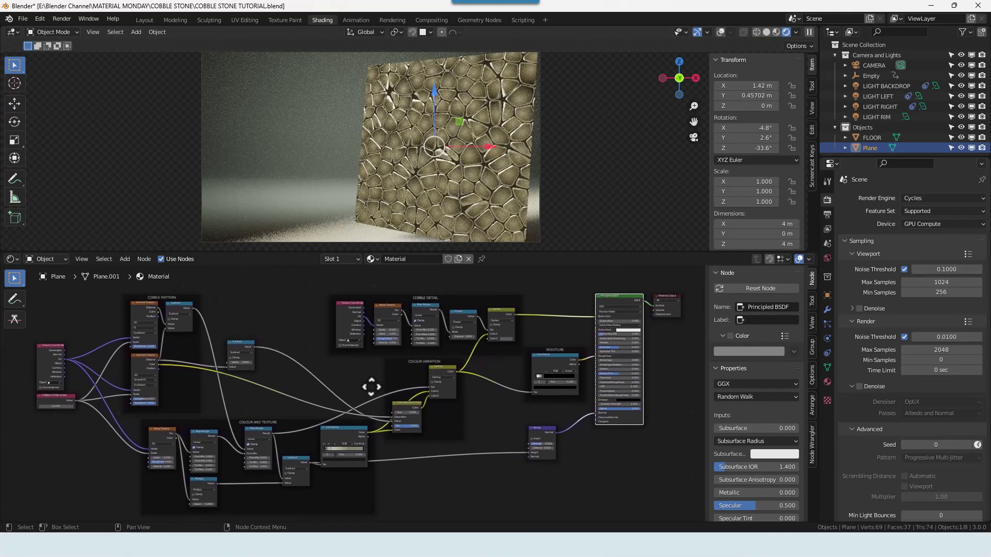